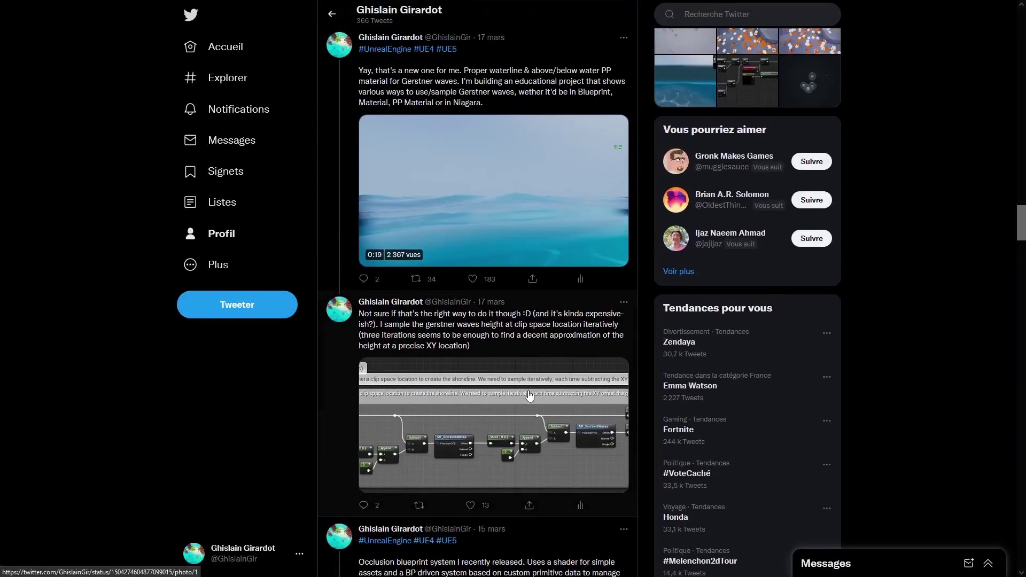
Step: Scroll the Twitter profile feed to the 'Quick material doodle' bubbles tweet
{"action": "scroll", "coordinate": [529, 395], "scroll_direction": "up", "scroll_amount": 1}
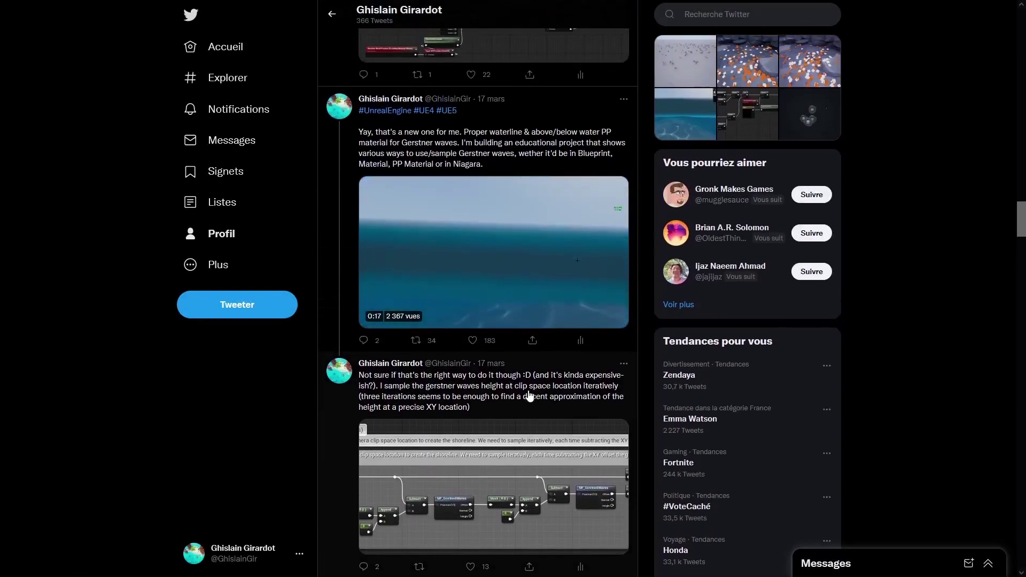
{"action": "scroll", "coordinate": [529, 396], "scroll_direction": "up", "scroll_amount": 8}
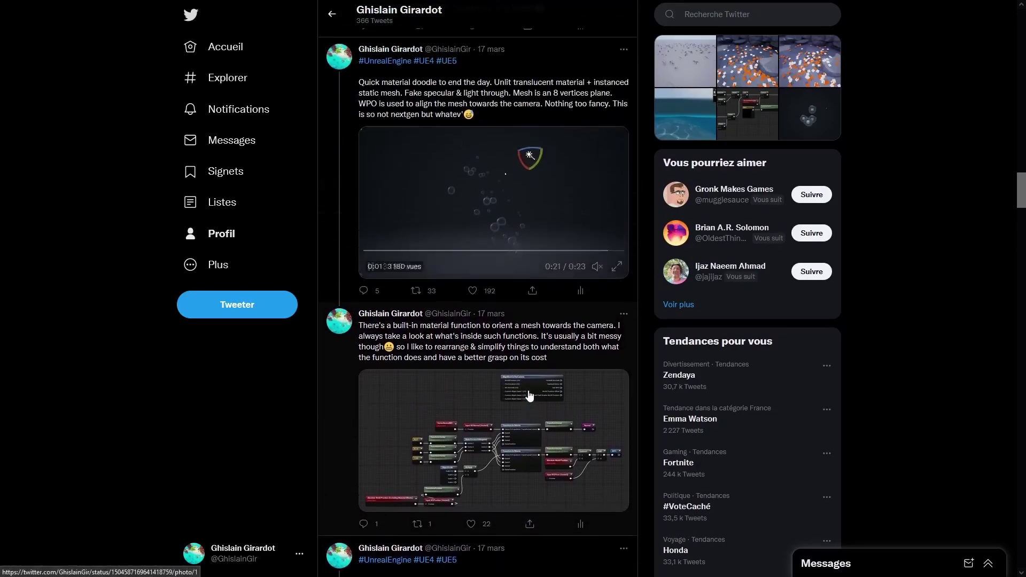
{"action": "scroll", "coordinate": [530, 396], "scroll_direction": "up", "scroll_amount": 1}
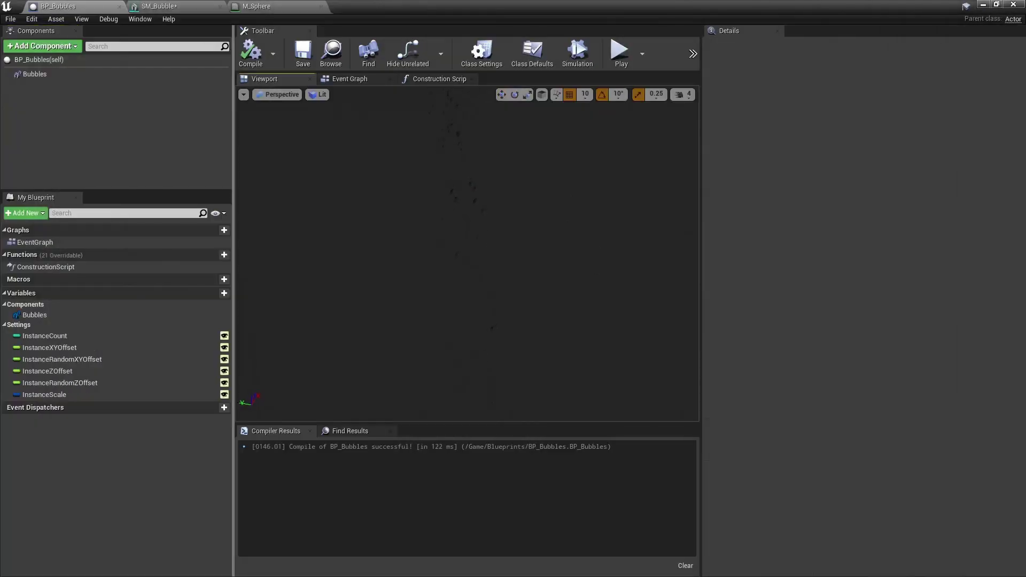
Step: Open the Bubbles component's SM_Bubble mesh, trying M_Gray and wireframe before restoring M_Sphere
{"action": "left_click", "coordinate": [54, 73]}
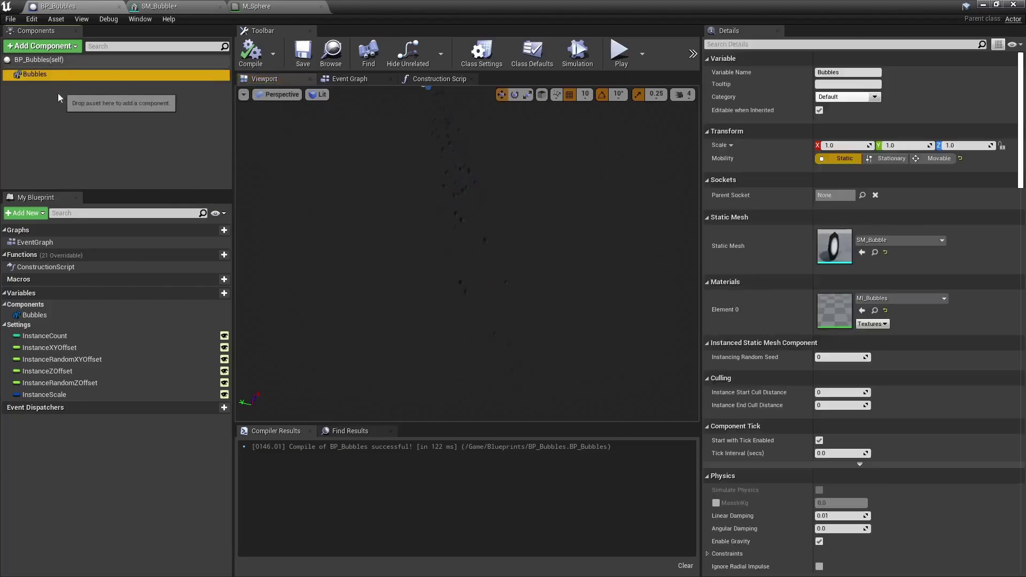
{"action": "double_click", "coordinate": [834, 246]}
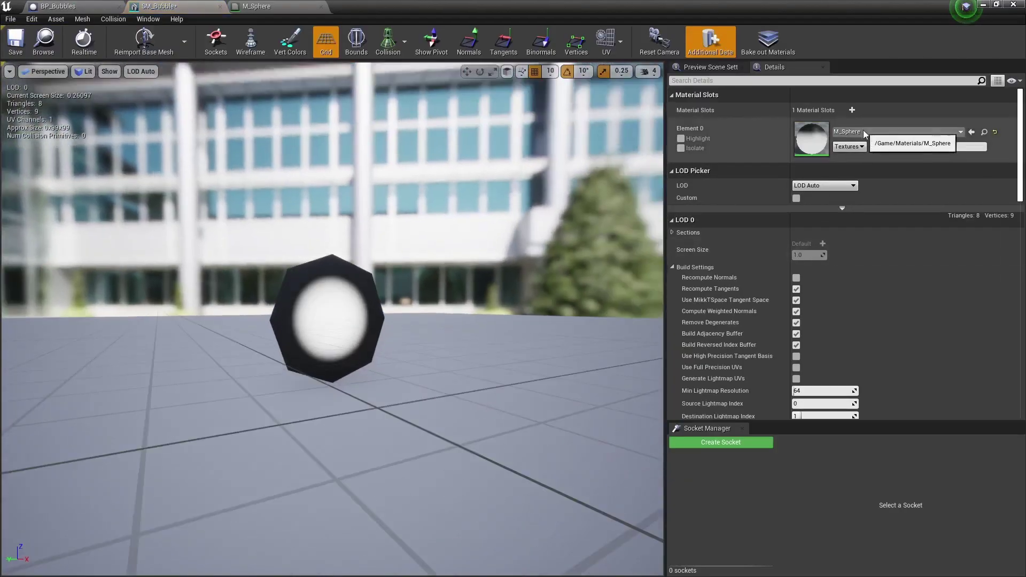
{"action": "left_click", "coordinate": [863, 130]}
{"action": "left_click", "coordinate": [877, 280]}
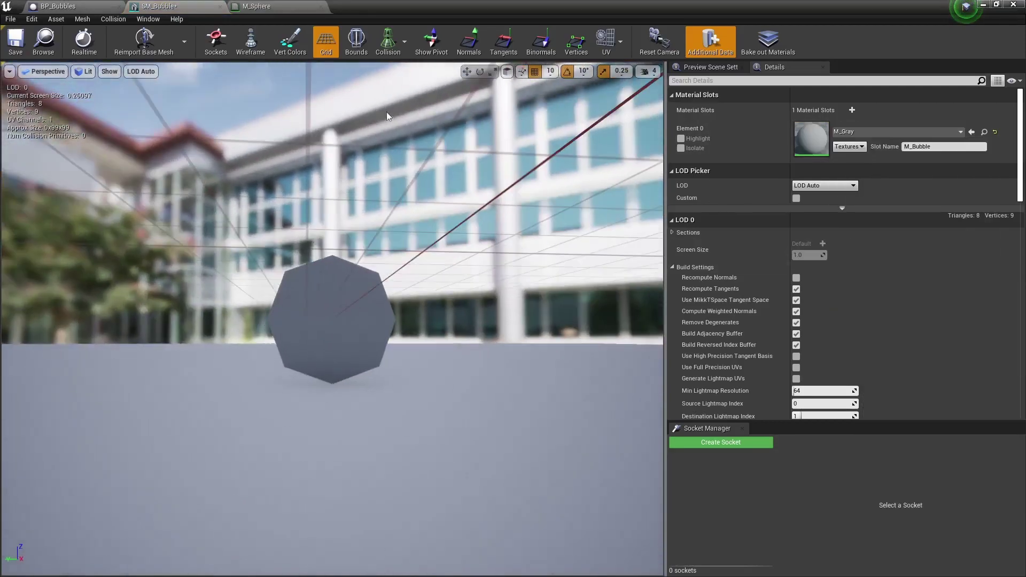
{"action": "left_click", "coordinate": [249, 38]}
{"action": "left_click", "coordinate": [249, 38]}
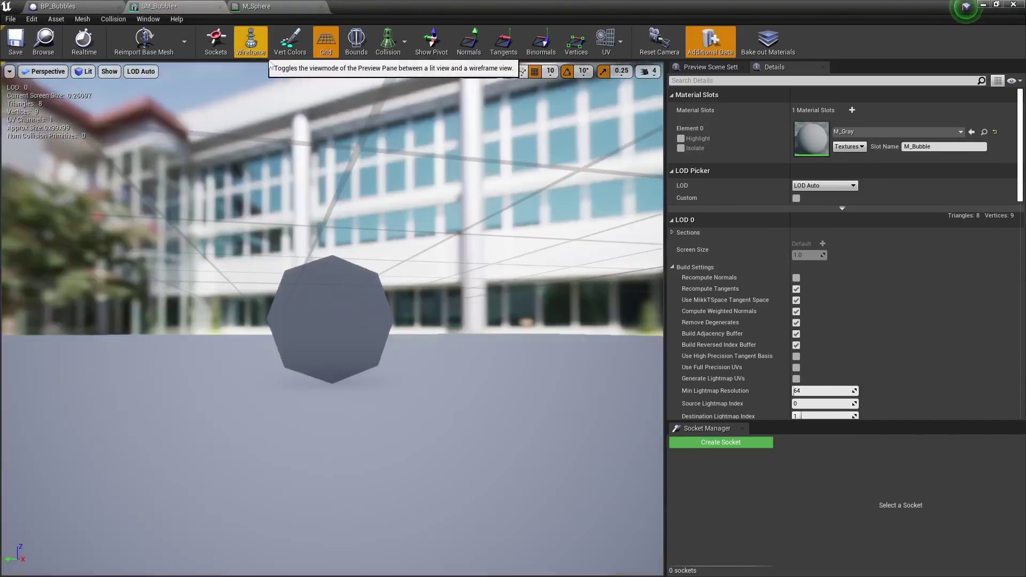
{"action": "left_click", "coordinate": [861, 132]}
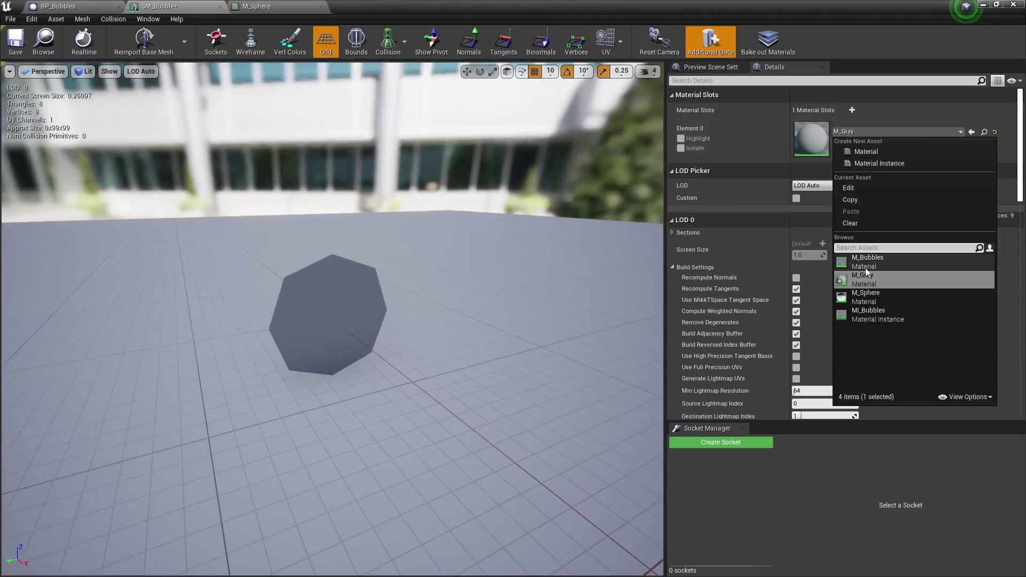
{"action": "left_click", "coordinate": [876, 298]}
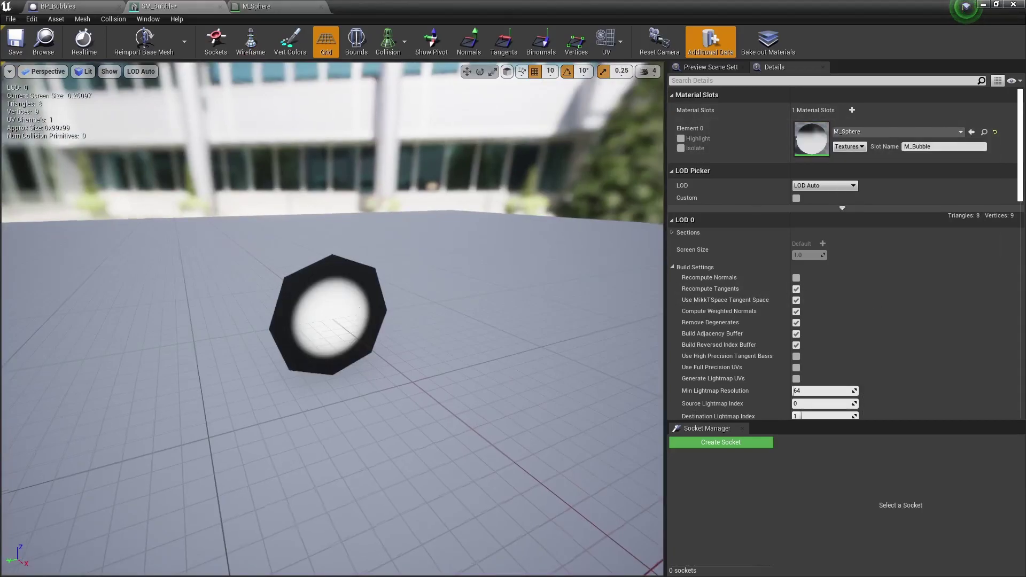
Step: Orbit around the octagon card mesh and overlay its UV channel 0 layout
{"action": "scroll", "coordinate": [447, 314], "scroll_direction": "up", "scroll_amount": 5}
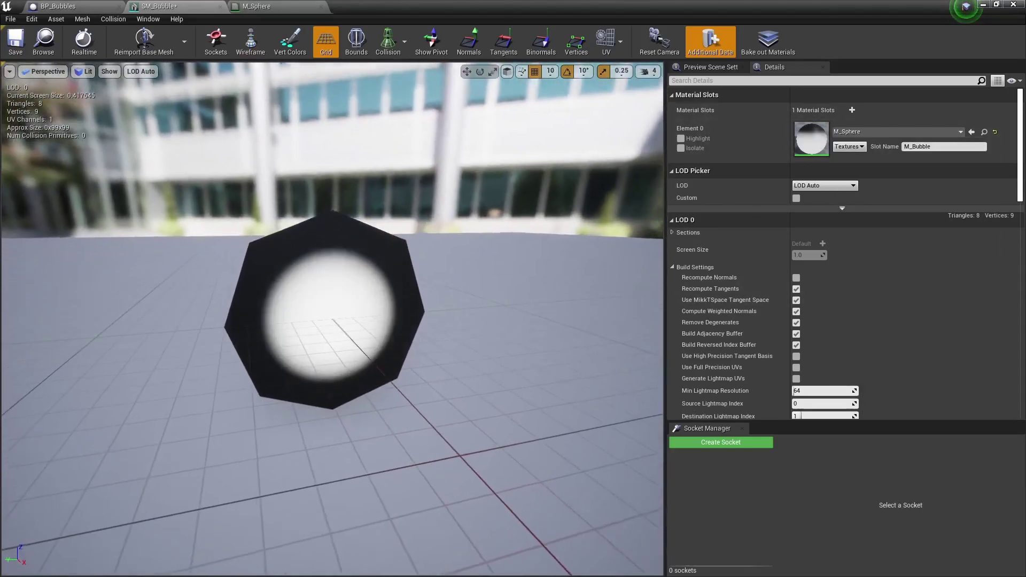
{"action": "mouse_move", "coordinate": [361, 215]}
{"action": "left_mouse_down"}
{"action": "mouse_move", "coordinate": [374, 216]}
{"action": "mouse_move", "coordinate": [361, 216]}
{"action": "left_mouse_up"}
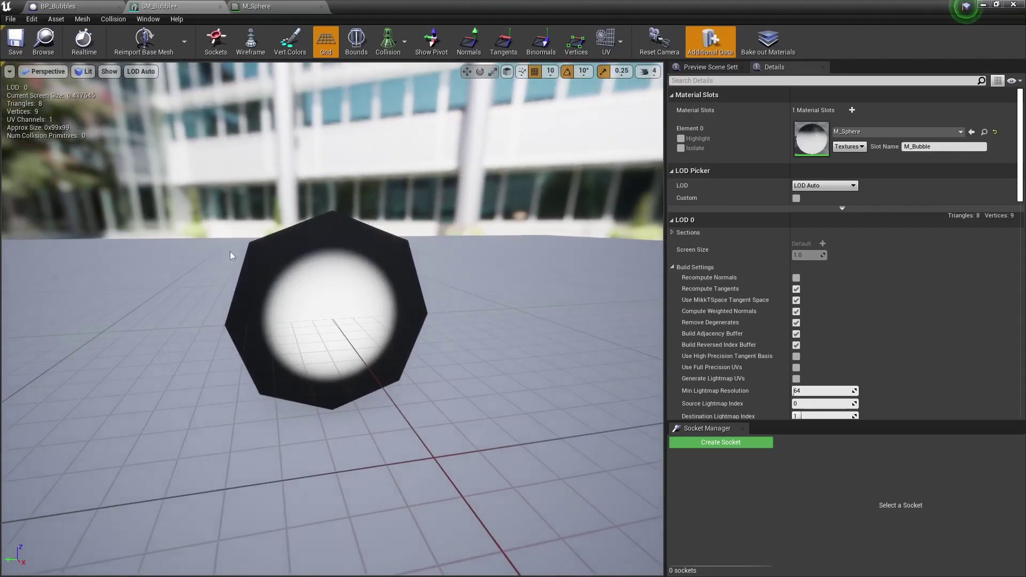
{"action": "left_click_drag", "start_coordinate": [230, 261], "coordinate": [257, 198]}
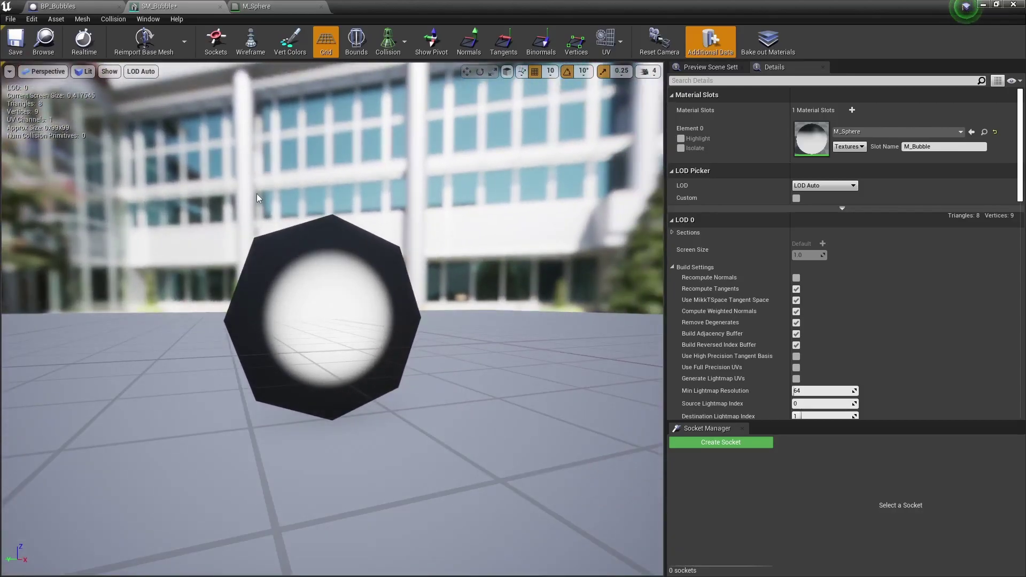
{"action": "left_click_drag", "start_coordinate": [260, 196], "coordinate": [258, 209]}
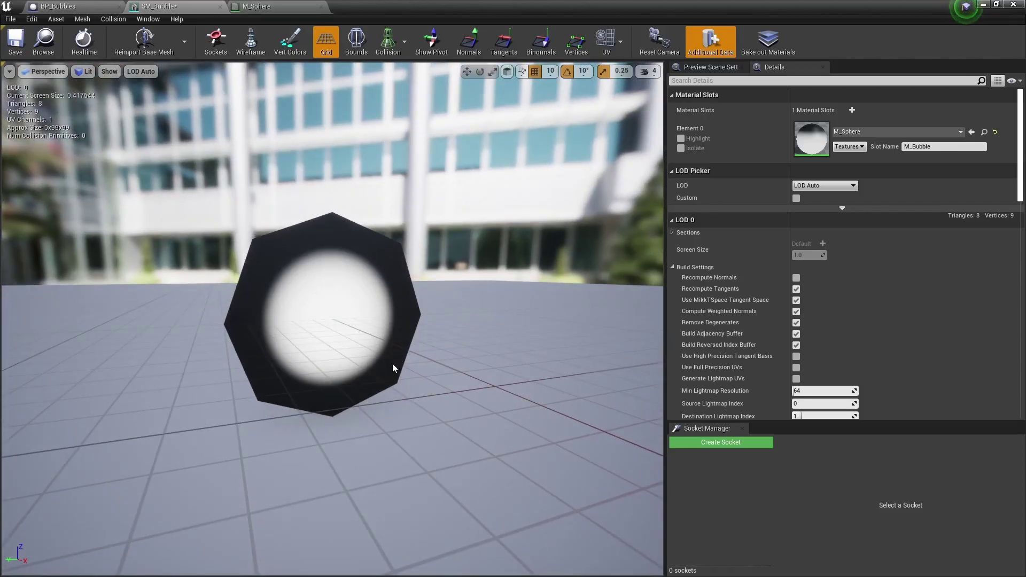
{"action": "left_click_drag", "start_coordinate": [267, 311], "coordinate": [279, 303]}
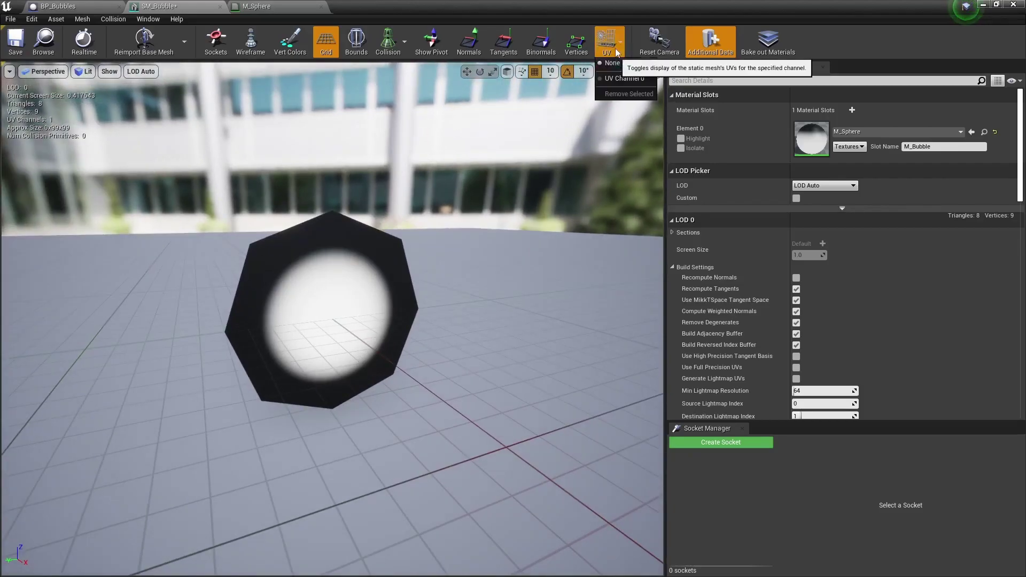
{"action": "left_click", "coordinate": [609, 42]}
{"action": "left_click_drag", "start_coordinate": [609, 117], "coordinate": [573, 192]}
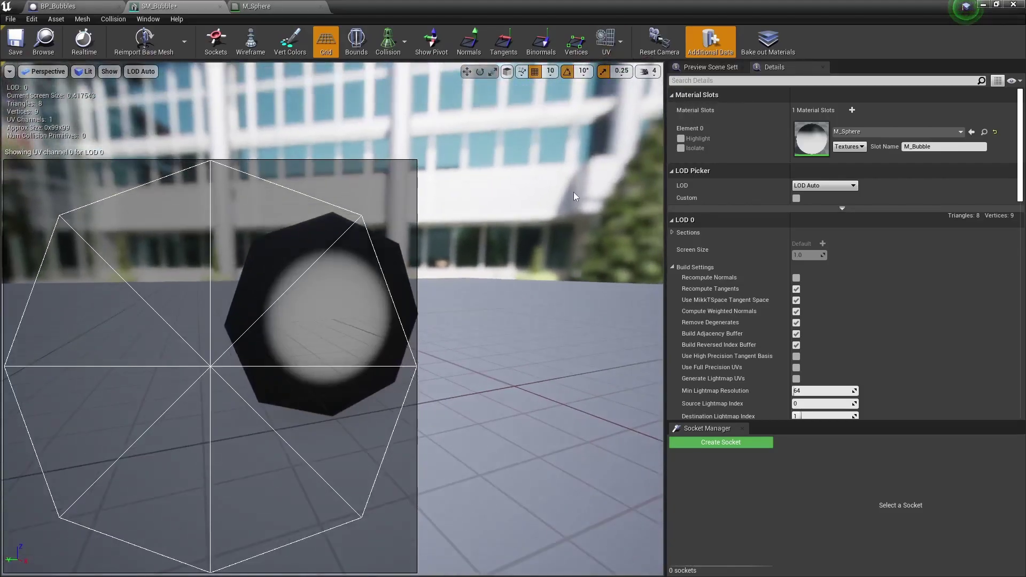
{"action": "left_click", "coordinate": [619, 43]}
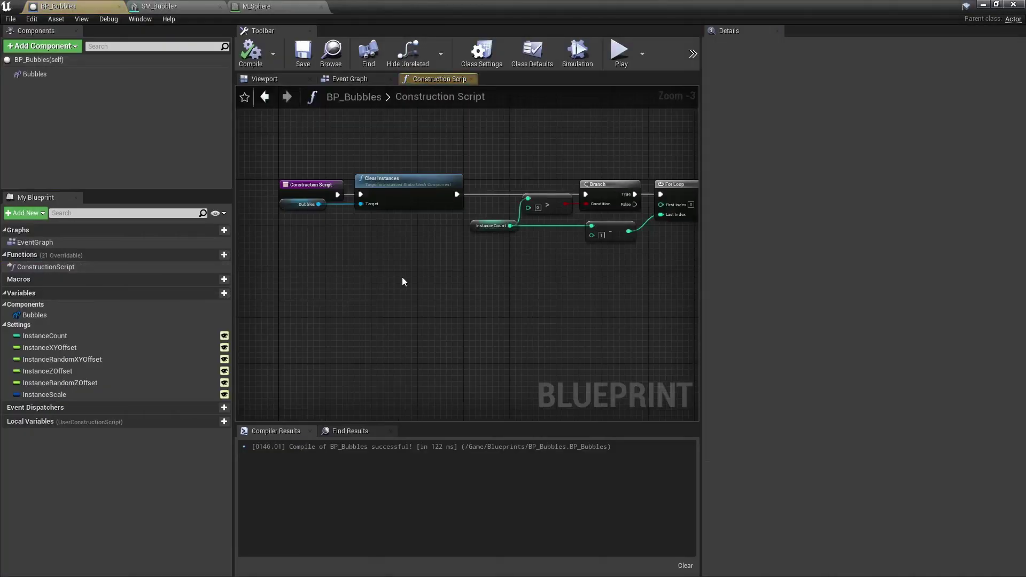
Step: Pan the BP_Bubbles construction script across its vector, transform, loop and offset nodes
{"action": "scroll", "coordinate": [403, 281], "scroll_direction": "down", "scroll_amount": 1}
{"action": "right_click_drag", "start_coordinate": [402, 281], "coordinate": [269, 216]}
{"action": "scroll", "coordinate": [568, 225], "scroll_direction": "down", "scroll_amount": 1}
{"action": "scroll", "coordinate": [420, 213], "scroll_direction": "up", "scroll_amount": 2}
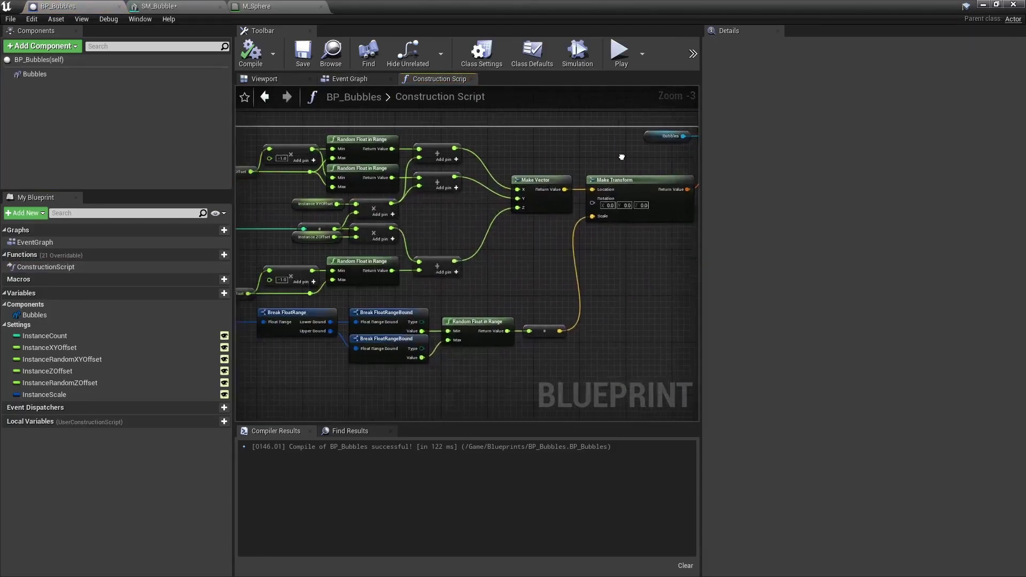
{"action": "right_click_drag", "start_coordinate": [482, 293], "coordinate": [637, 298]}
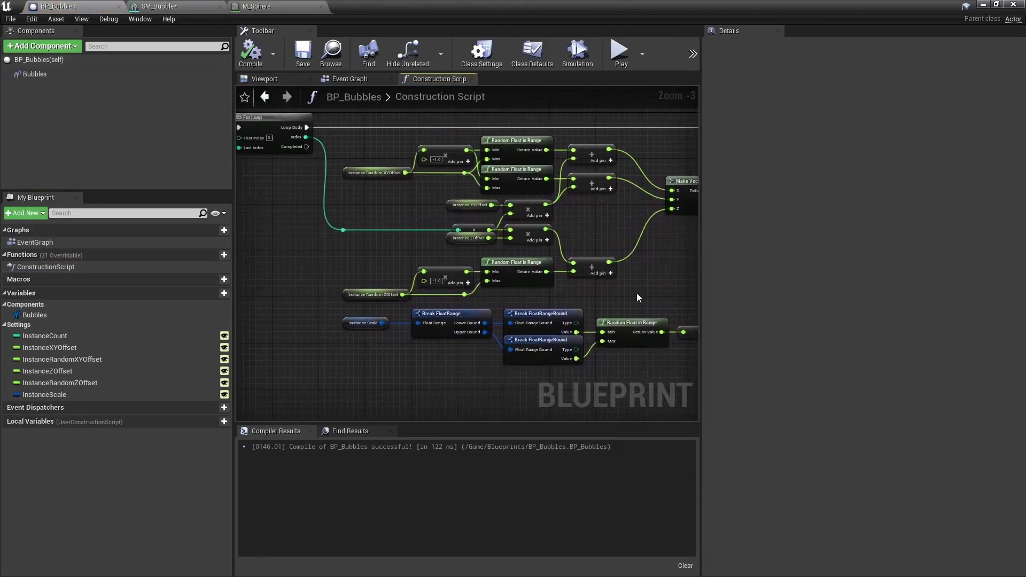
Step: Check the Event Graph, Class Settings and Class Defaults, then return to the Construction Script
{"action": "left_click", "coordinate": [350, 79]}
{"action": "left_click", "coordinate": [480, 54]}
{"action": "left_click", "coordinate": [540, 59]}
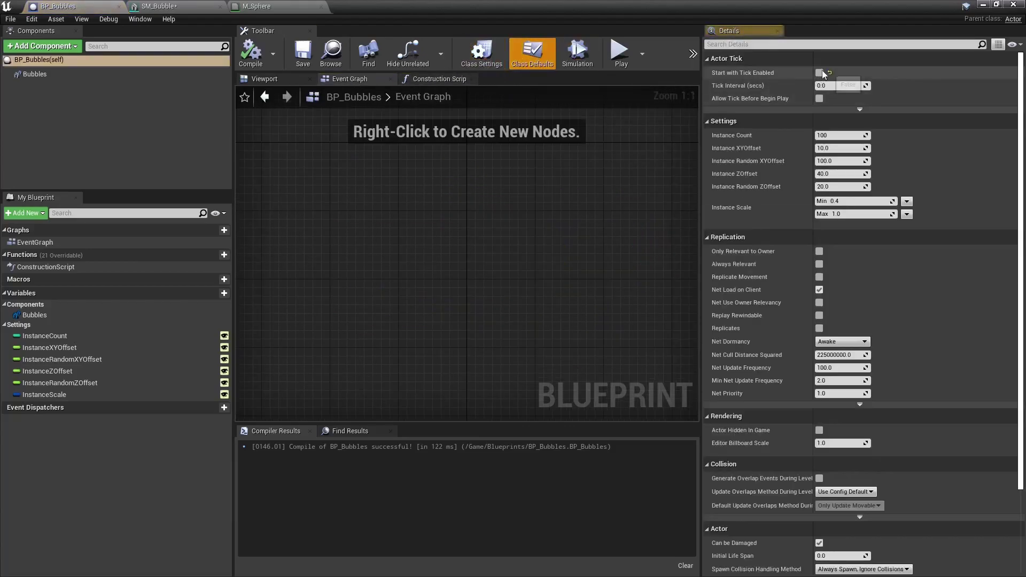
{"action": "left_click", "coordinate": [436, 78]}
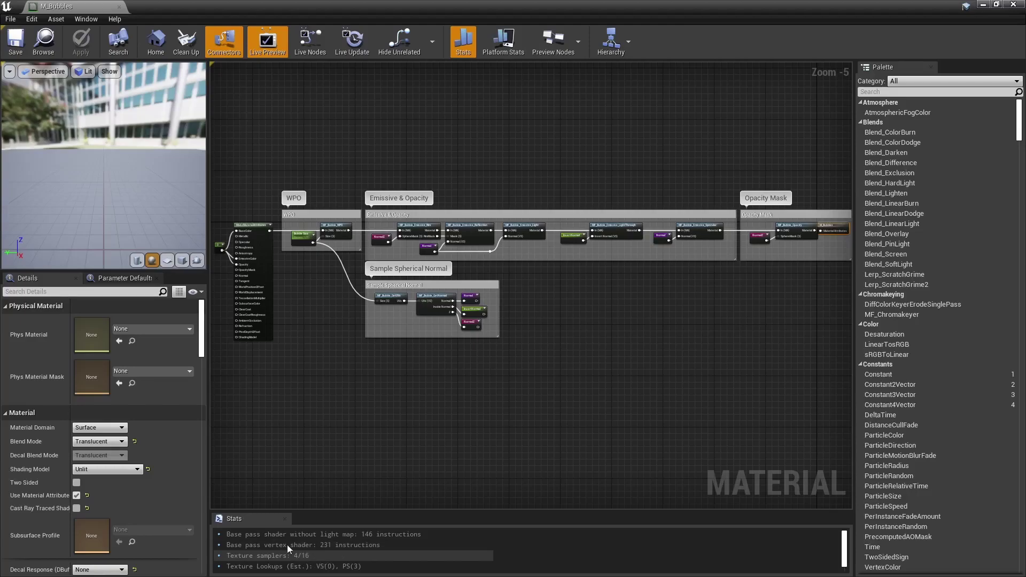
Step: Toggle M_Bubbles' Apply Fogging off and on, saving each state, finishing with fog enabled
{"action": "scroll", "coordinate": [91, 472], "scroll_direction": "down", "scroll_amount": 10}
{"action": "scroll", "coordinate": [91, 472], "scroll_direction": "down", "scroll_amount": 5}
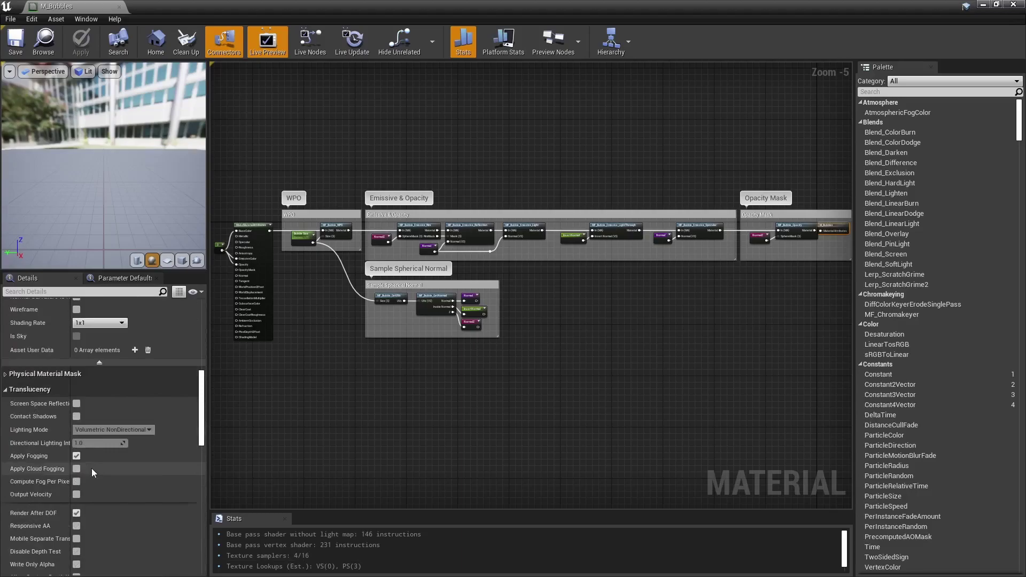
{"action": "left_click", "coordinate": [76, 456]}
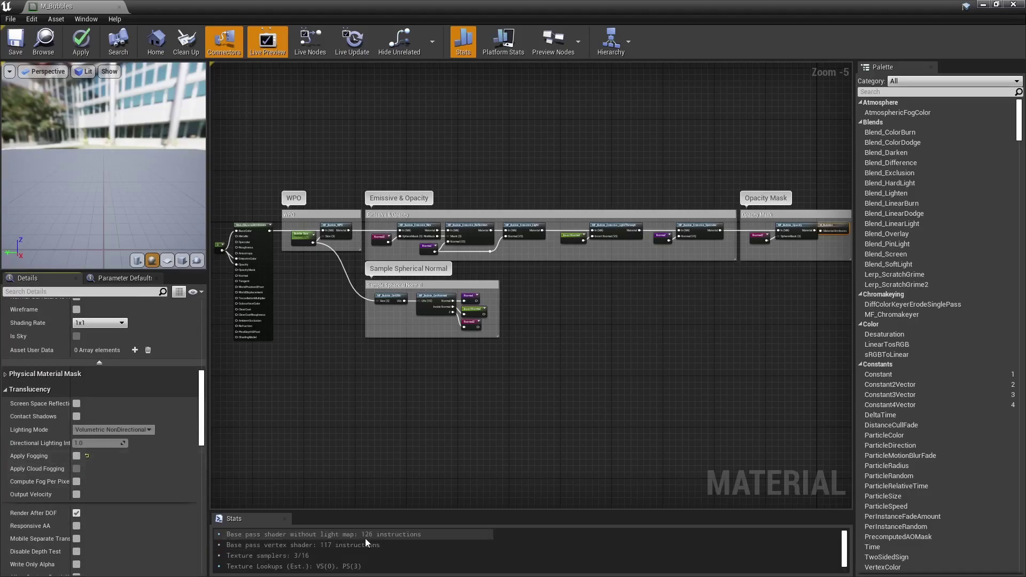
{"action": "left_click", "coordinate": [77, 457]}
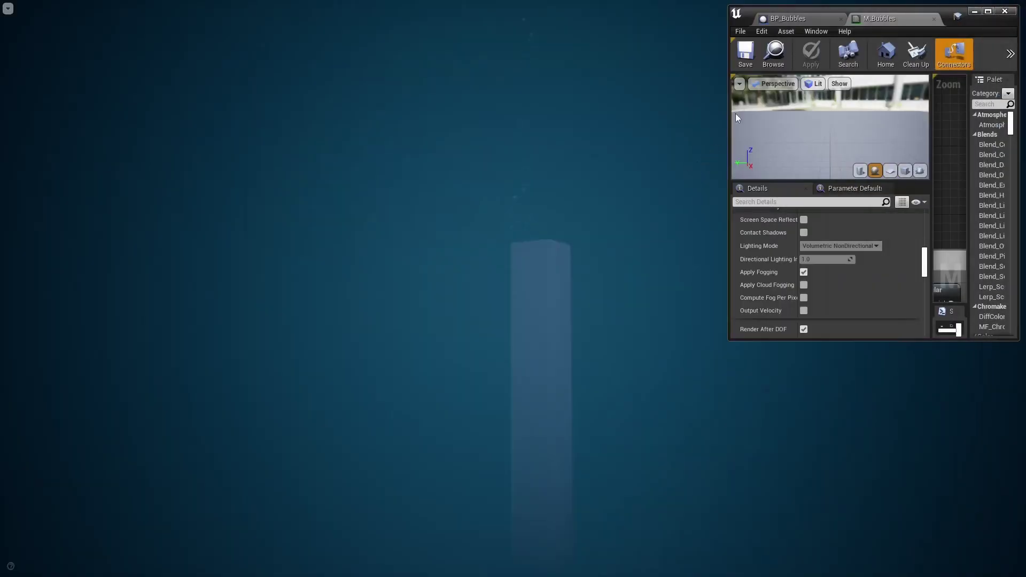
{"action": "left_click", "coordinate": [804, 272]}
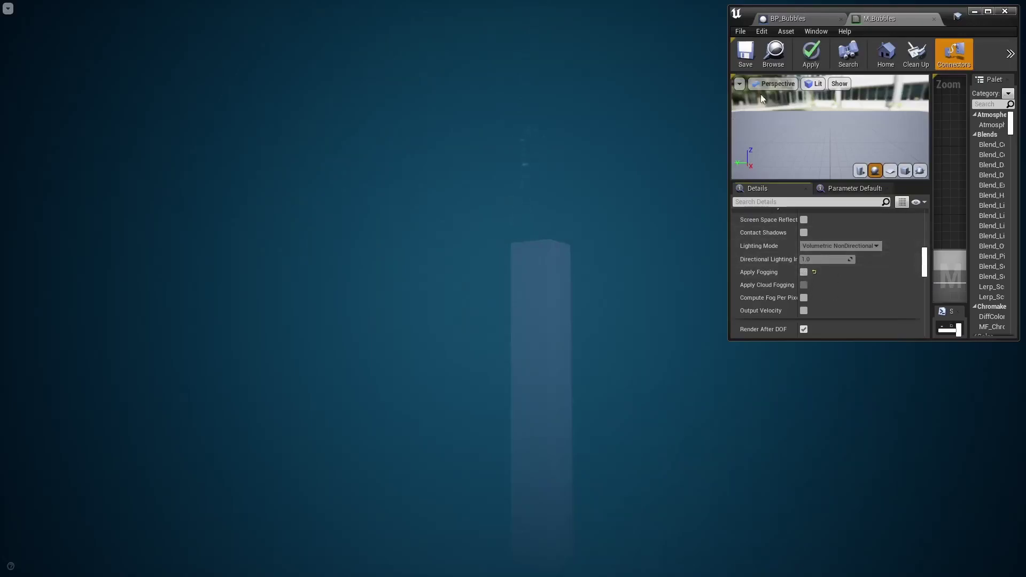
{"action": "left_click", "coordinate": [748, 57]}
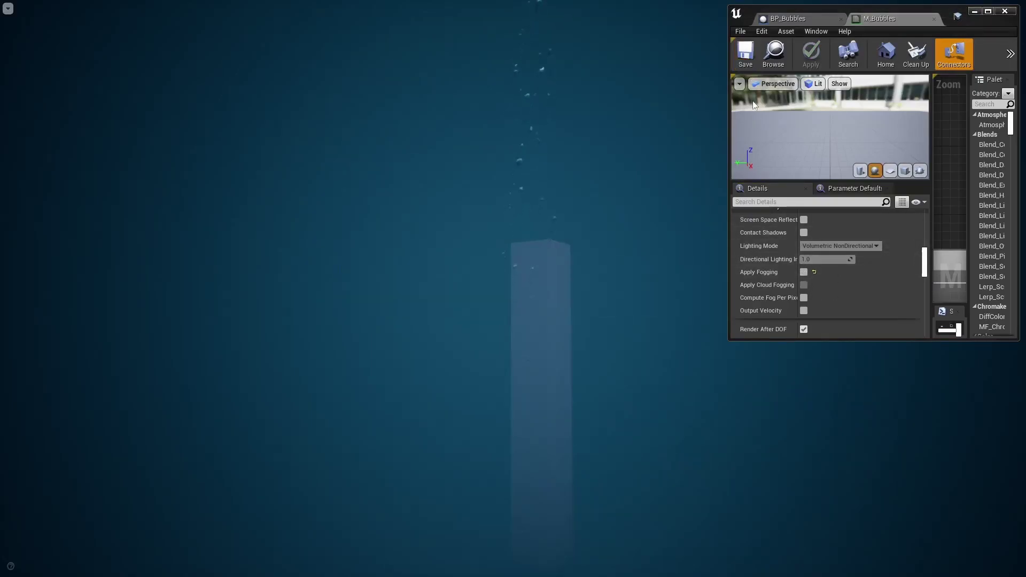
{"action": "left_click", "coordinate": [804, 272]}
{"action": "left_click", "coordinate": [746, 55]}
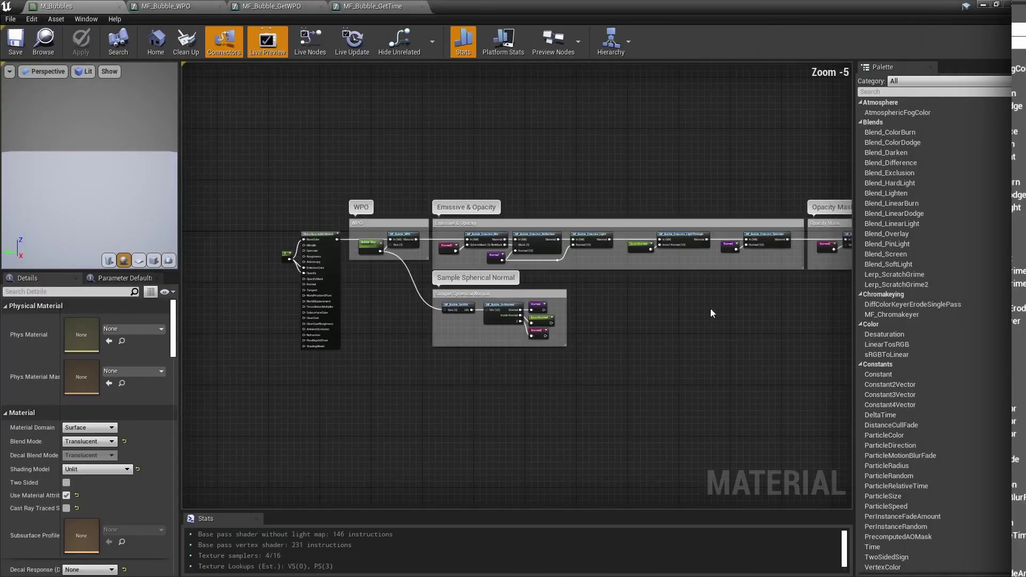
Step: Review M_Bubbles' MakeMaterialAttributes node, Emissive/Opacity chain and material result node
{"action": "right_click_drag", "start_coordinate": [711, 315], "coordinate": [622, 312]}
{"action": "scroll", "coordinate": [398, 266], "scroll_direction": "up", "scroll_amount": 4}
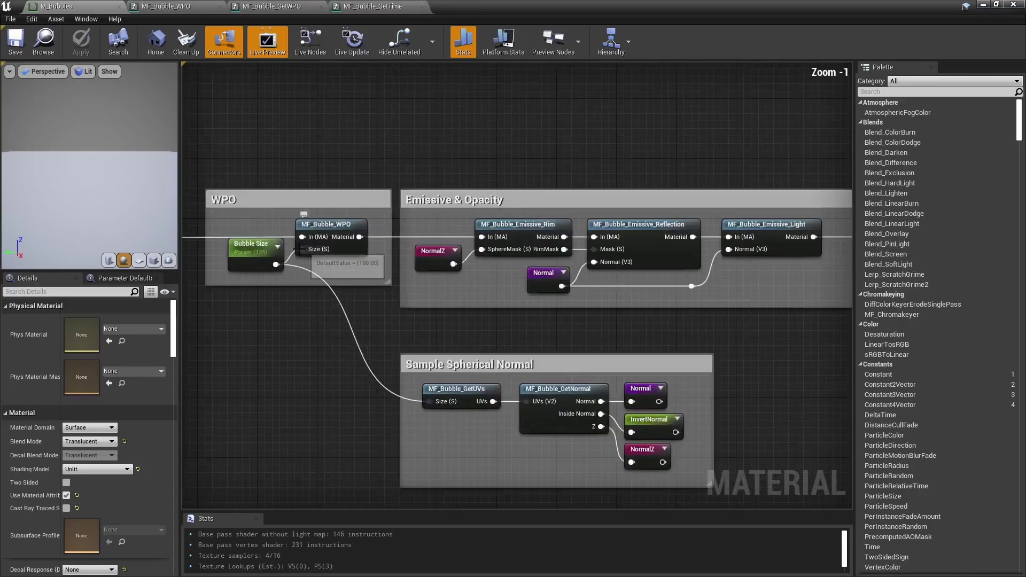
{"action": "right_click_drag", "start_coordinate": [501, 241], "coordinate": [566, 245]}
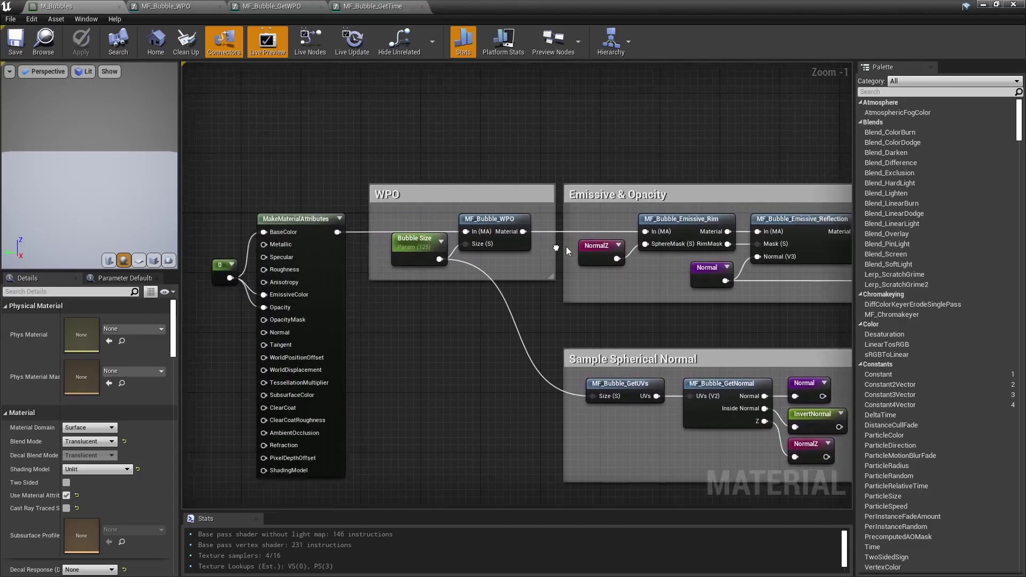
{"action": "left_click", "coordinate": [315, 218]}
{"action": "scroll", "coordinate": [543, 262], "scroll_direction": "down", "scroll_amount": 3}
{"action": "right_click_drag", "start_coordinate": [494, 257], "coordinate": [755, 254]}
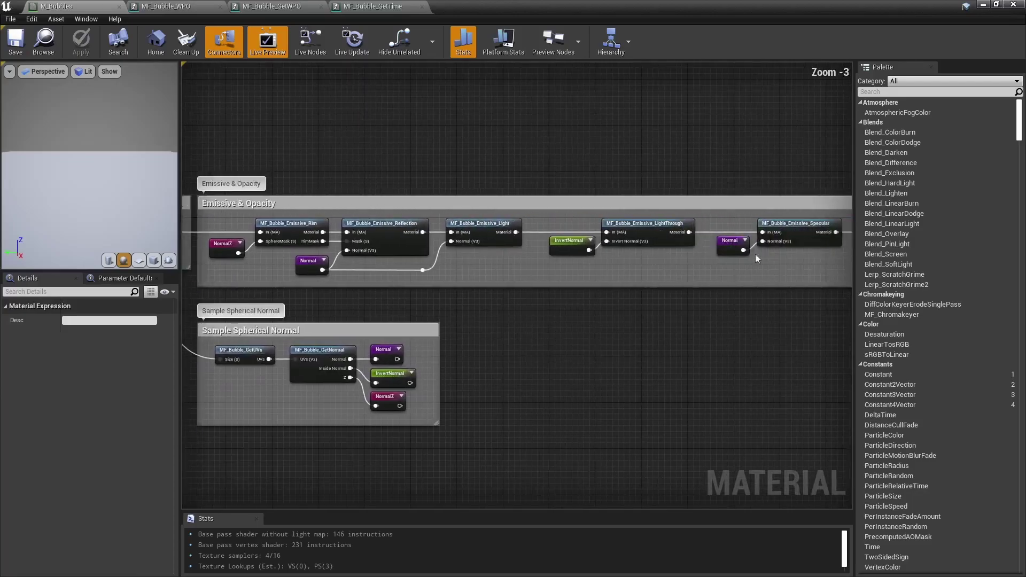
{"action": "scroll", "coordinate": [816, 240], "scroll_direction": "up", "scroll_amount": 1}
{"action": "right_click_drag", "start_coordinate": [816, 237], "coordinate": [636, 238]}
{"action": "left_click", "coordinate": [737, 230]}
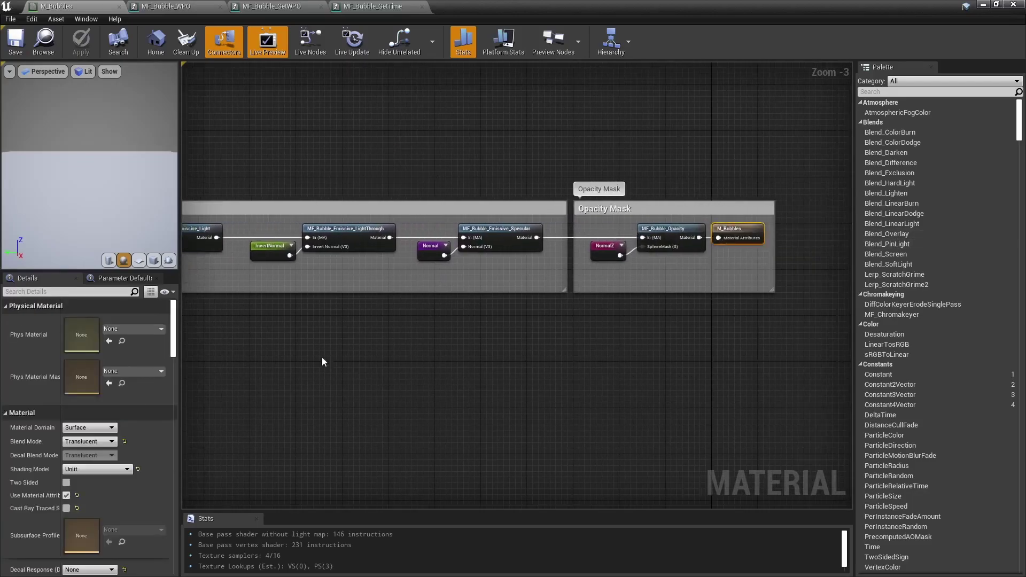
Step: Inspect the WPO group and Bubble Size parameter, then open MF_Bubble_WPO
{"action": "right_click_drag", "start_coordinate": [563, 367], "coordinate": [849, 331]}
{"action": "right_click_drag", "start_coordinate": [387, 460], "coordinate": [775, 487]}
{"action": "left_click_drag", "start_coordinate": [388, 465], "coordinate": [235, 172]}
{"action": "left_click", "coordinate": [257, 216]}
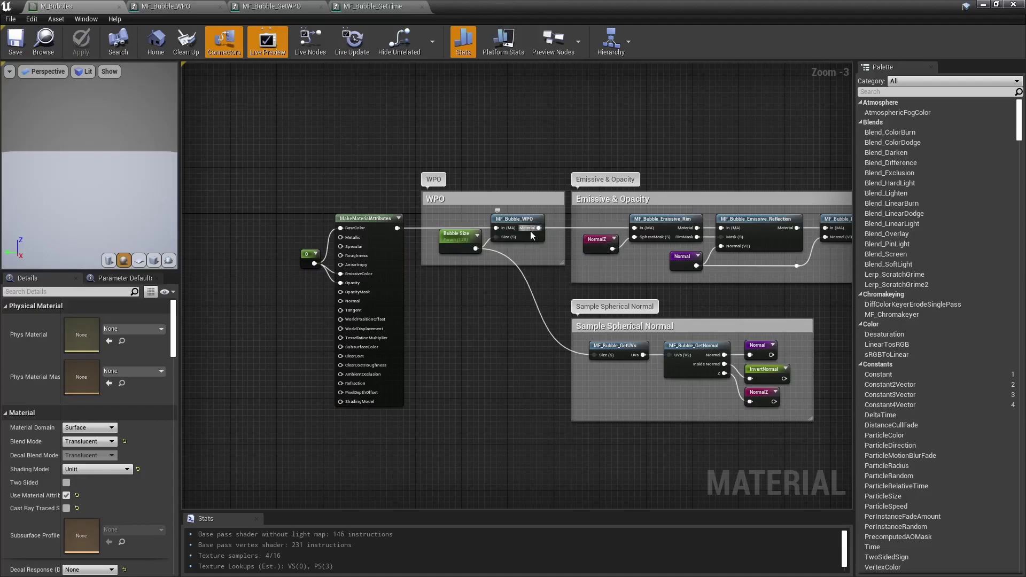
{"action": "left_click", "coordinate": [456, 243]}
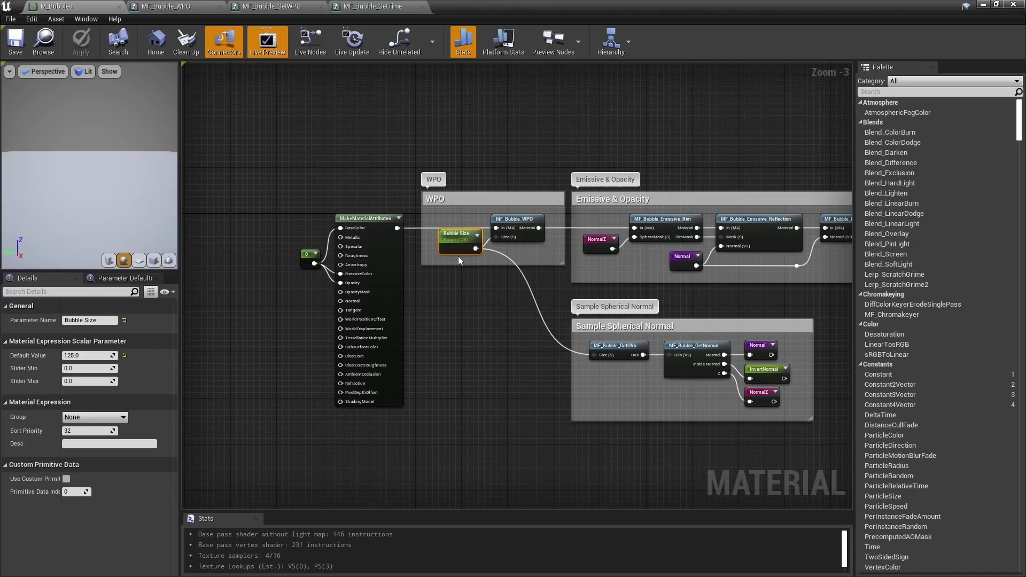
{"action": "double_click", "coordinate": [530, 238]}
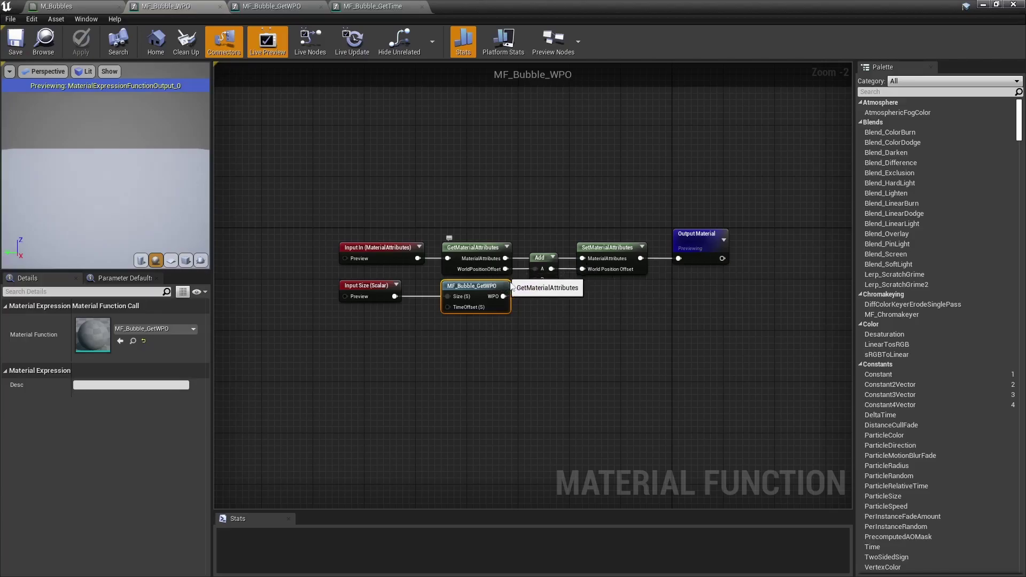
Step: Open MF_Bubble_GetWPO, then MF_Bubble_GetTime, reviewing its Output Time, time loop and Duration nodes
{"action": "double_click", "coordinate": [478, 290]}
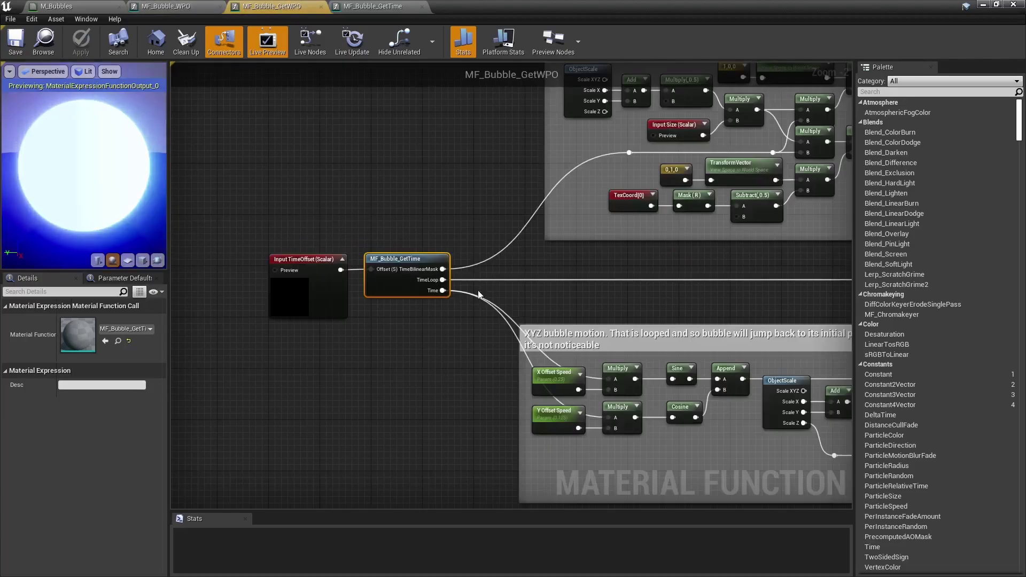
{"action": "scroll", "coordinate": [442, 328], "scroll_direction": "up", "scroll_amount": 3}
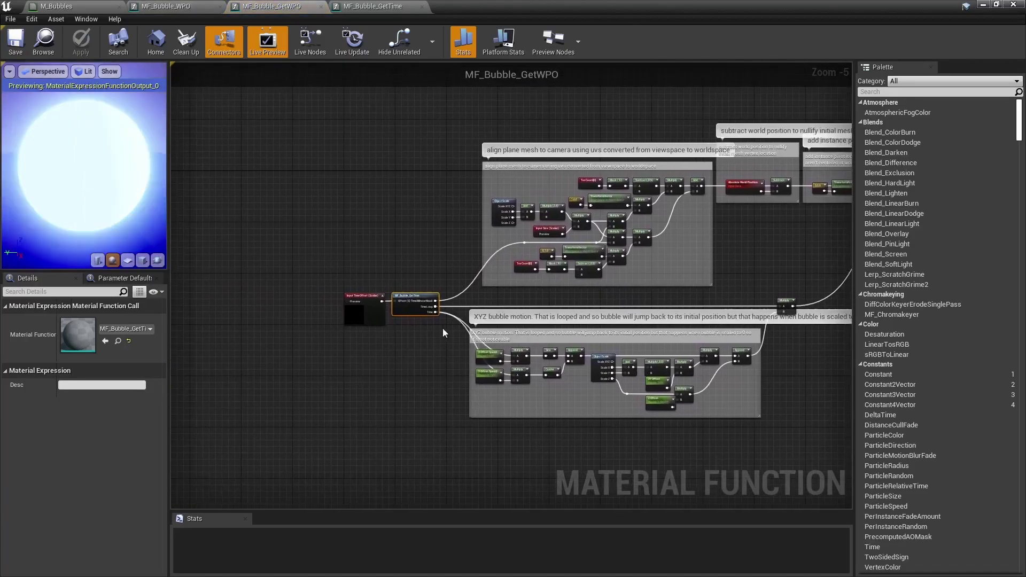
{"action": "left_click", "coordinate": [404, 340]}
{"action": "double_click", "coordinate": [405, 283]}
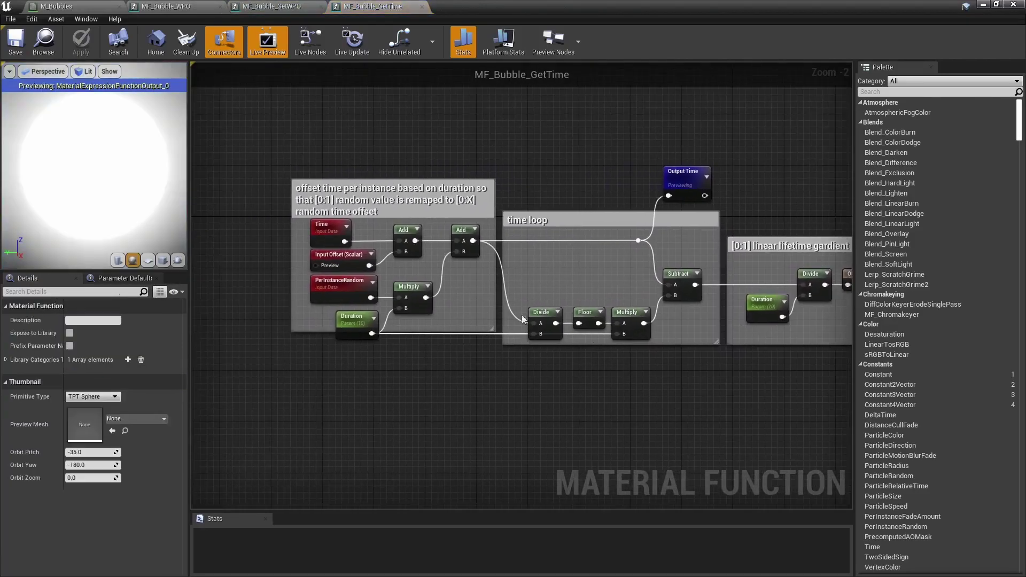
{"action": "left_click", "coordinate": [676, 183]}
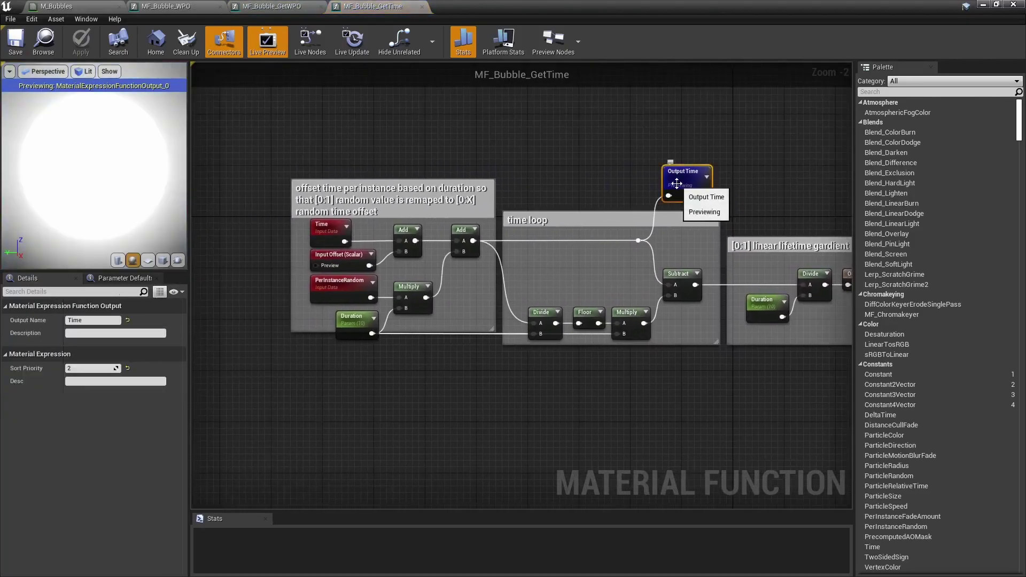
{"action": "left_click", "coordinate": [329, 279]}
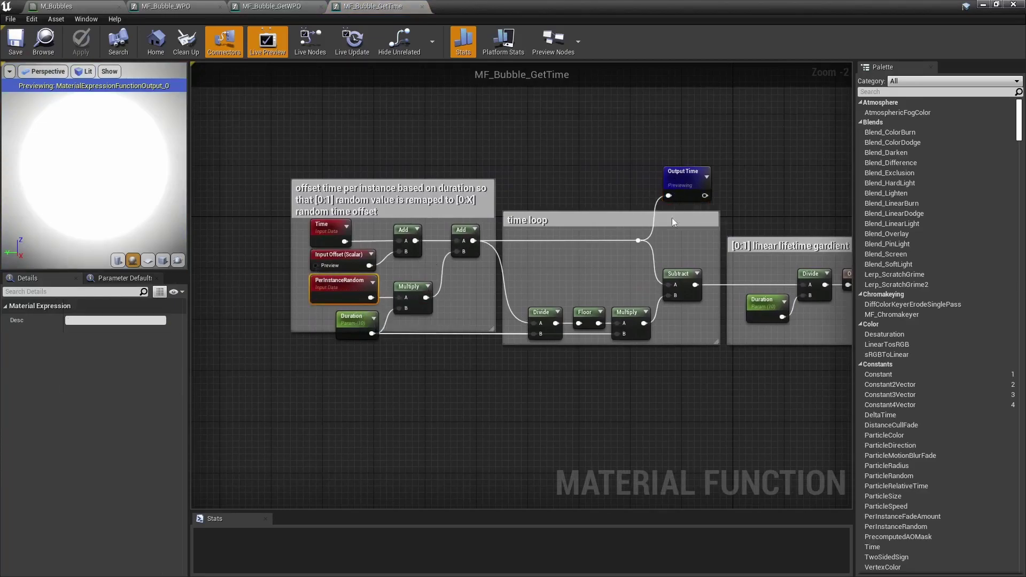
{"action": "left_click_drag", "start_coordinate": [530, 251], "coordinate": [691, 369]}
{"action": "left_click", "coordinate": [690, 368]}
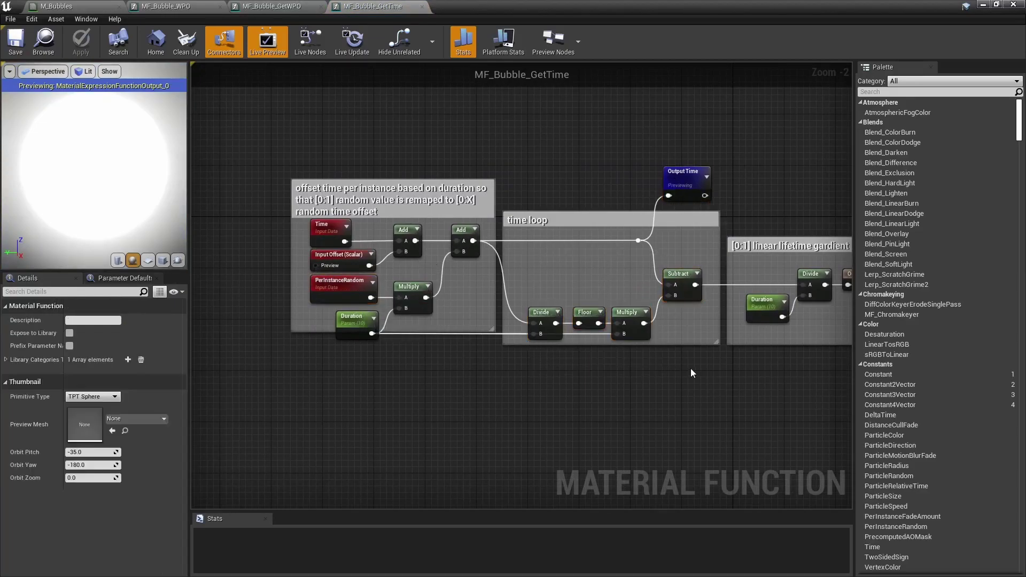
{"action": "left_click", "coordinate": [352, 321]}
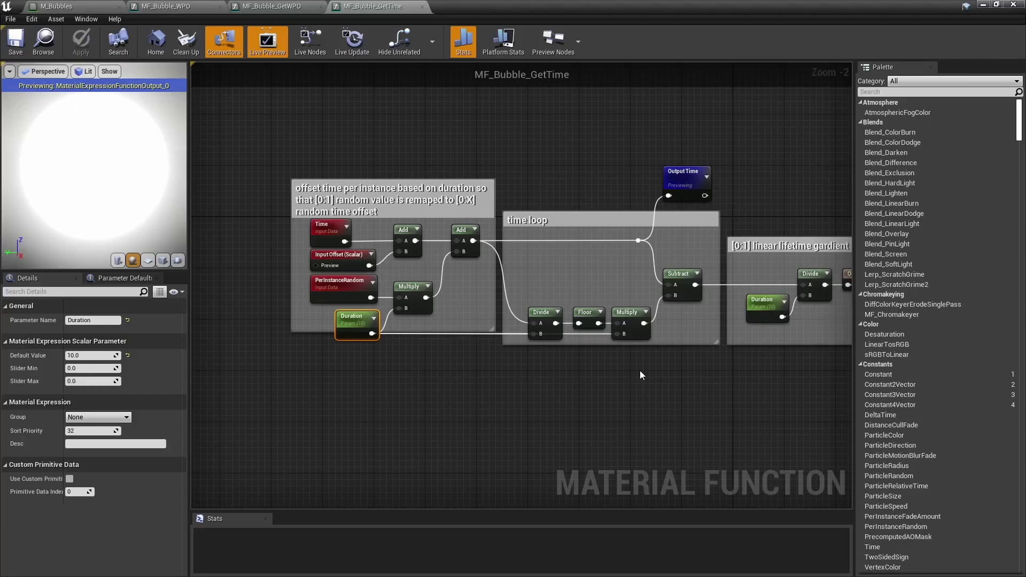
Step: Review MF_Bubble_GetTime's TimeLoop output and bilinear lifetime gradient nodes
{"action": "right_click_drag", "start_coordinate": [642, 371], "coordinate": [342, 361]}
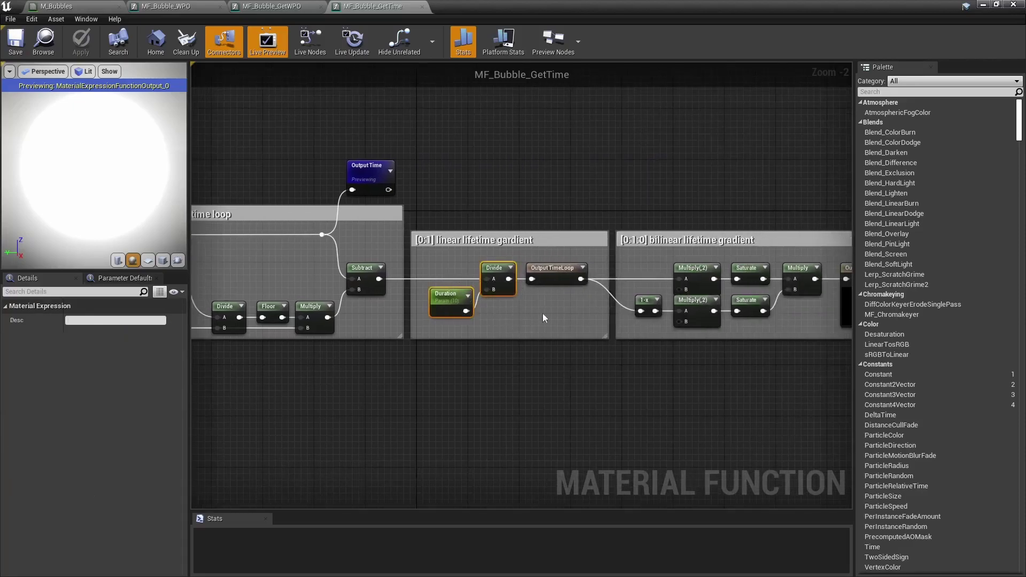
{"action": "left_click", "coordinate": [559, 276]}
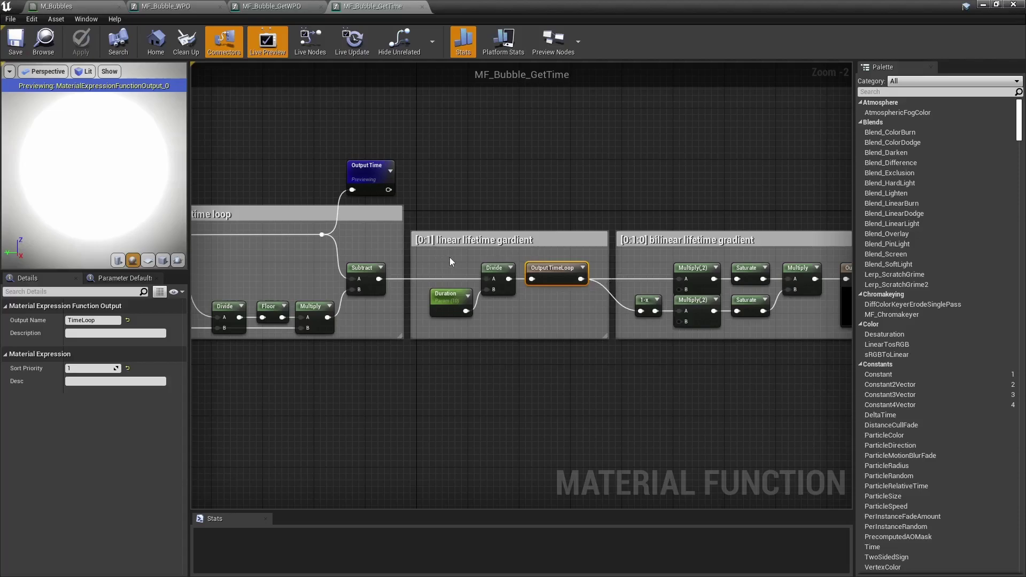
{"action": "right_click_drag", "start_coordinate": [764, 316], "coordinate": [517, 316]}
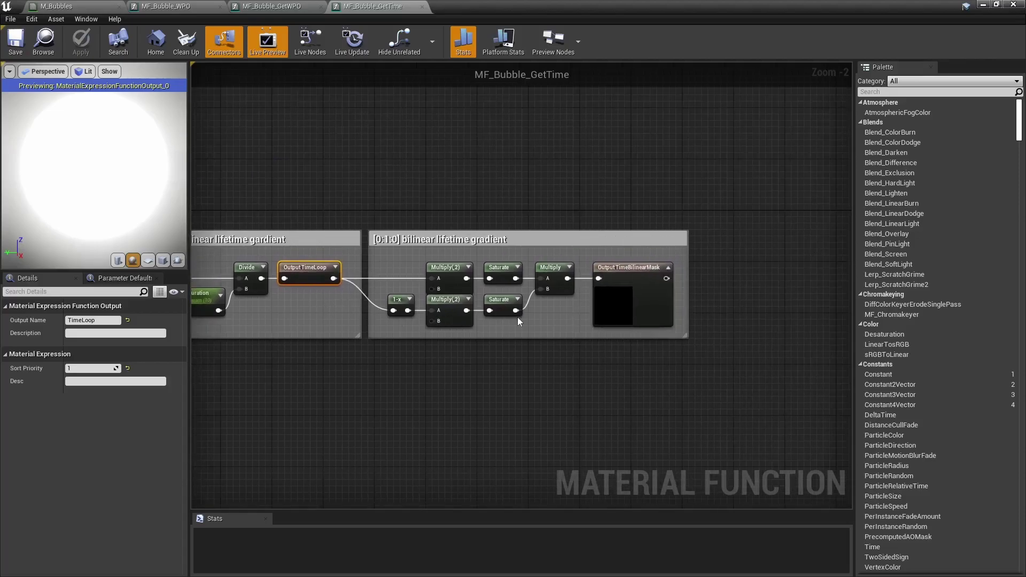
{"action": "left_click_drag", "start_coordinate": [582, 326], "coordinate": [397, 263]}
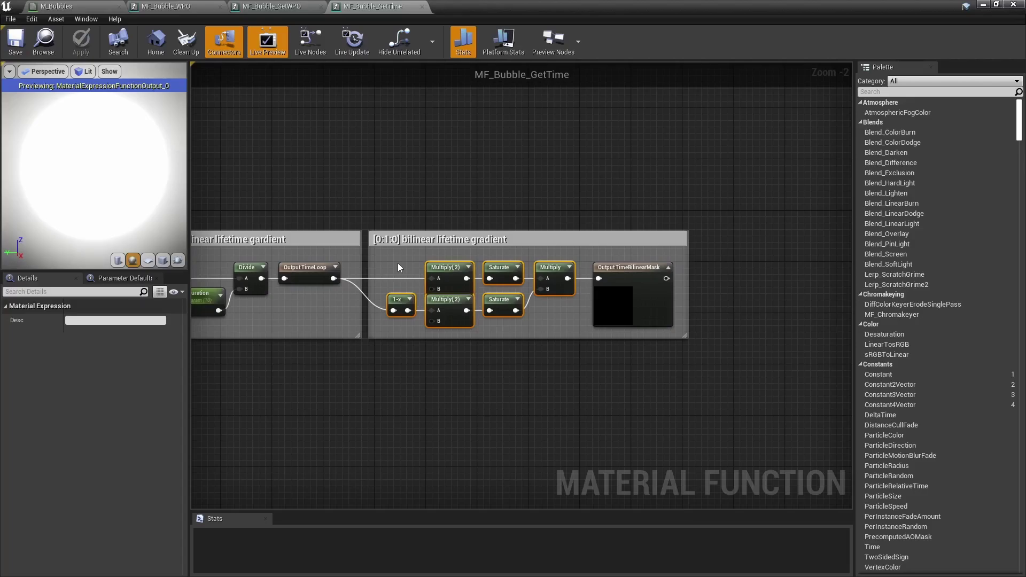
{"action": "left_click", "coordinate": [397, 263]}
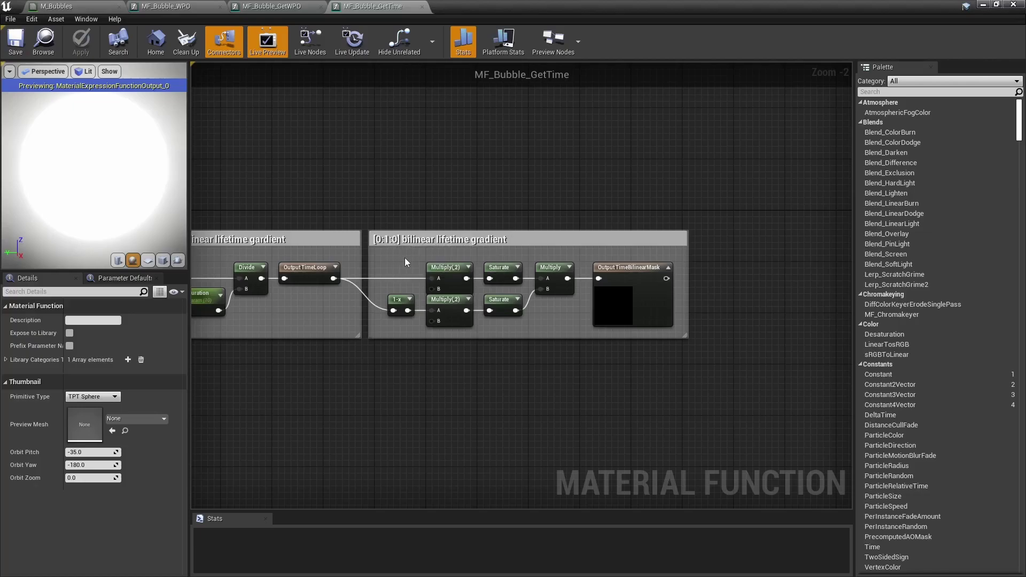
{"action": "right_click_drag", "start_coordinate": [354, 215], "coordinate": [420, 221]}
Step: Review the XYZ bubble motion nodes in MF_Bubble_GetWPO
{"action": "left_click", "coordinate": [293, 7]}
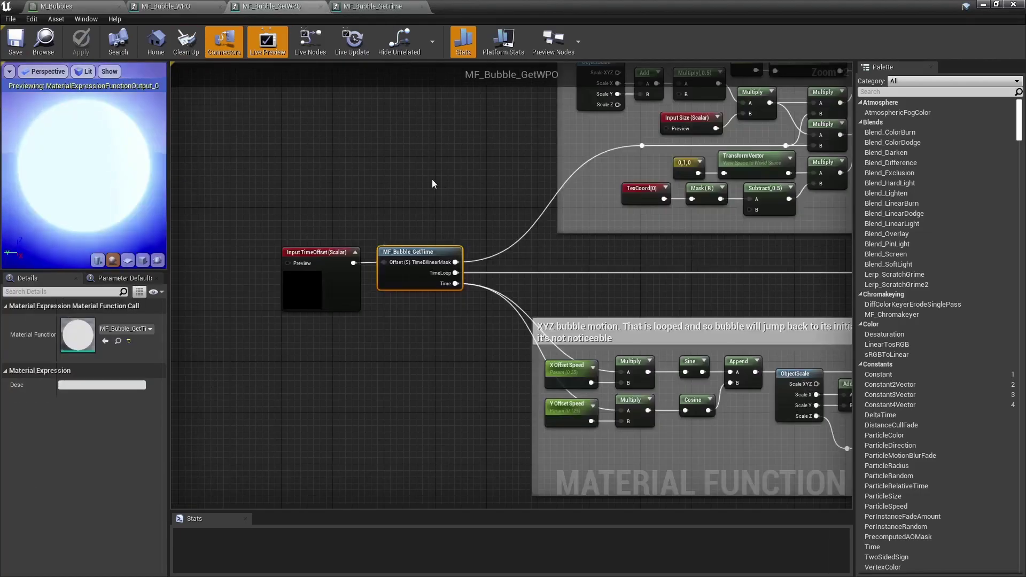
{"action": "right_click_drag", "start_coordinate": [431, 179], "coordinate": [444, 243]}
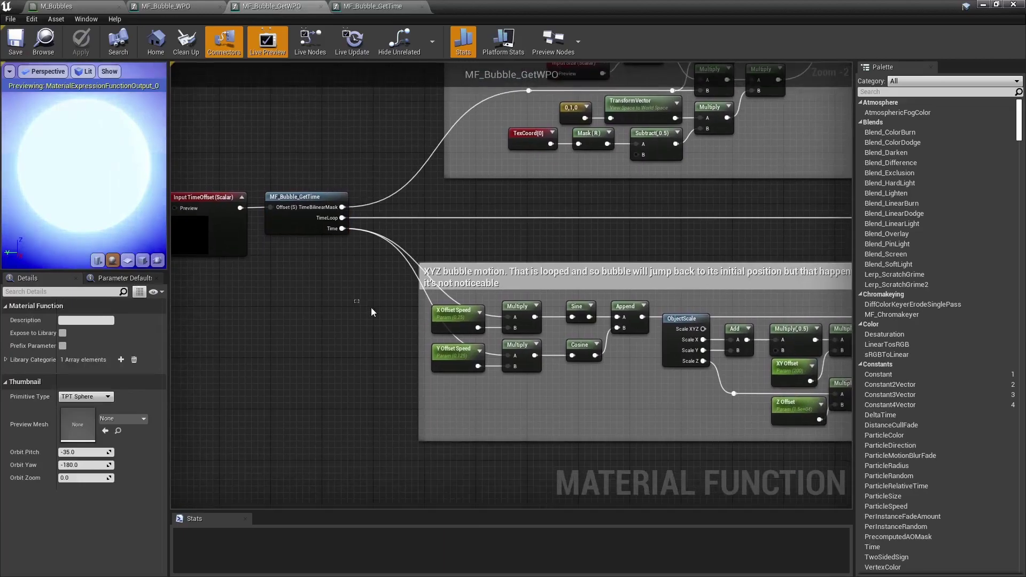
{"action": "left_click_drag", "start_coordinate": [372, 312], "coordinate": [616, 386]}
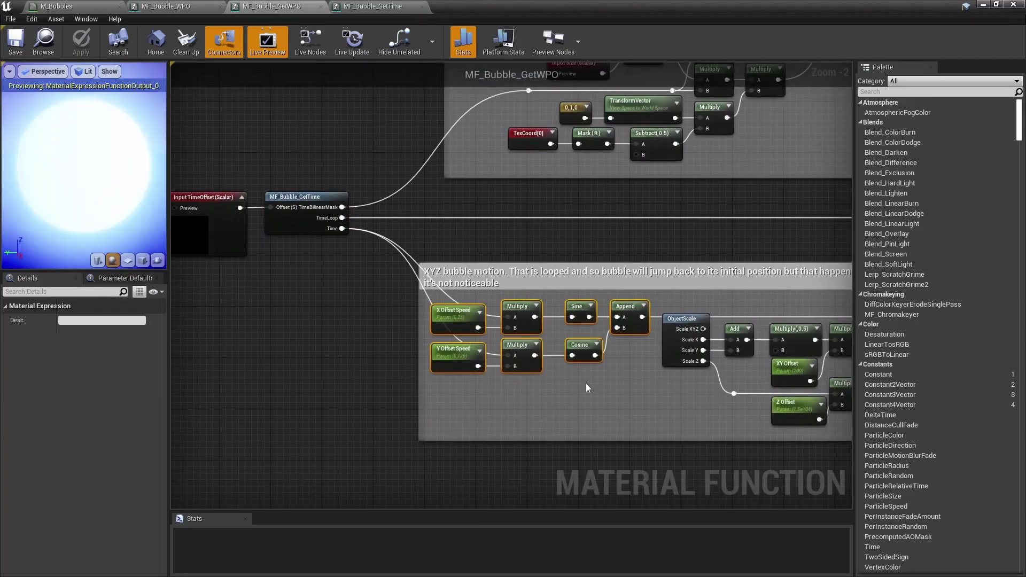
{"action": "left_click", "coordinate": [585, 383]}
{"action": "right_click_drag", "start_coordinate": [592, 381], "coordinate": [384, 364]}
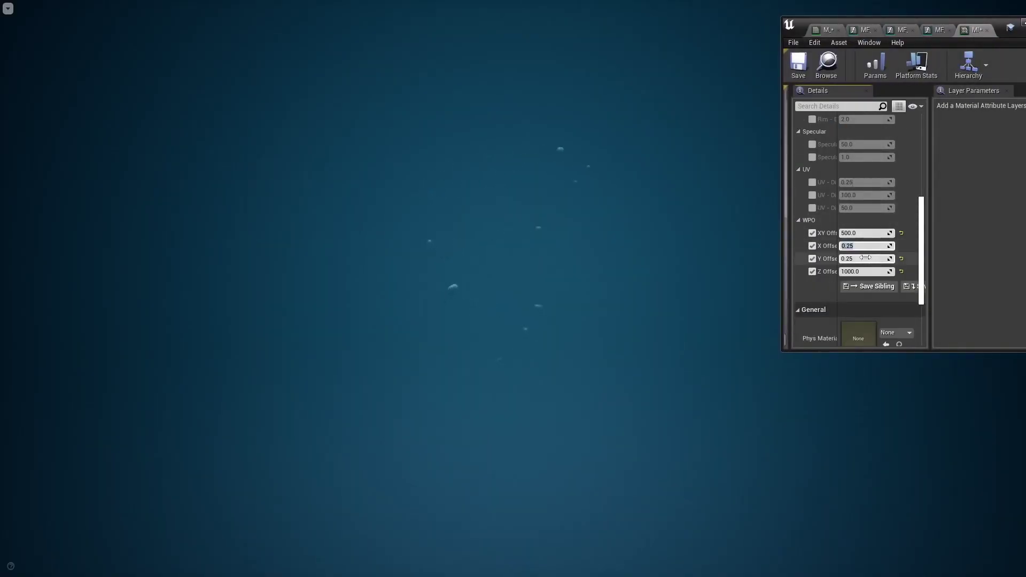
Step: Set the bubble offset values to 1.0 and inspect the Append node combining them
{"action": "left_click", "coordinate": [864, 258]}
{"action": "type", "text": "1.0"}
{"action": "left_click", "coordinate": [865, 233]}
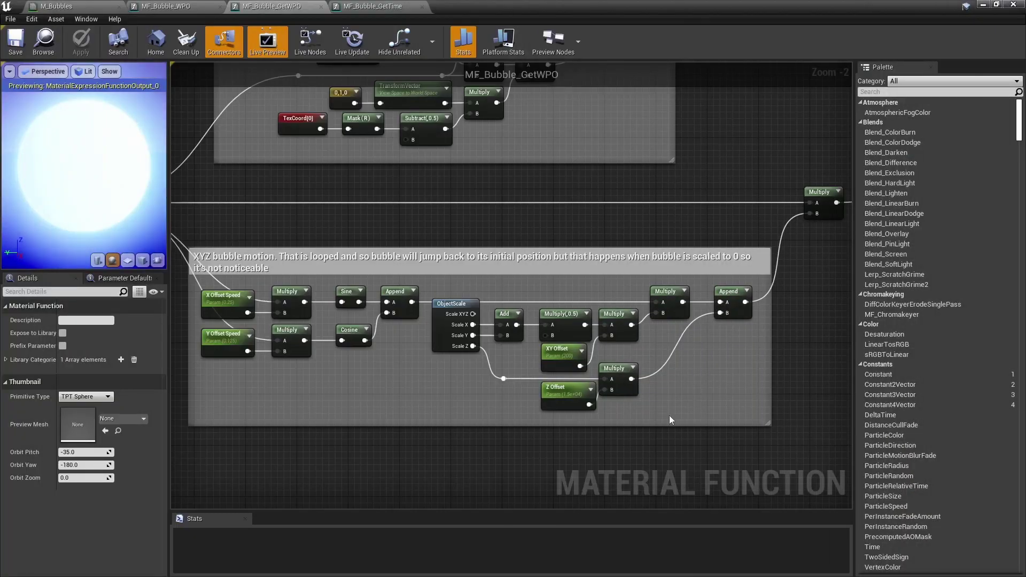
{"action": "left_click", "coordinate": [732, 299]}
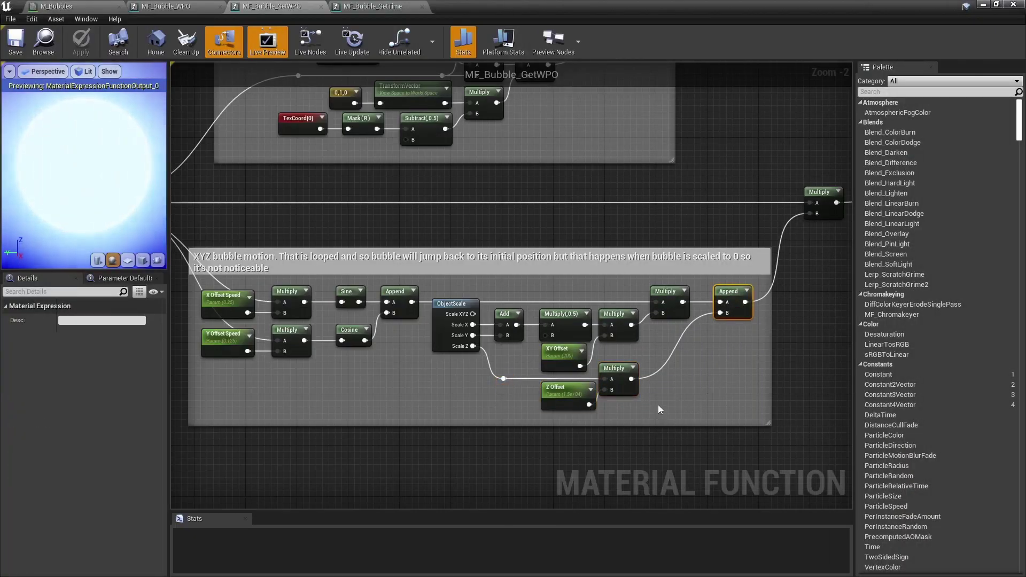
{"action": "scroll", "coordinate": [658, 405], "scroll_direction": "down", "scroll_amount": 1}
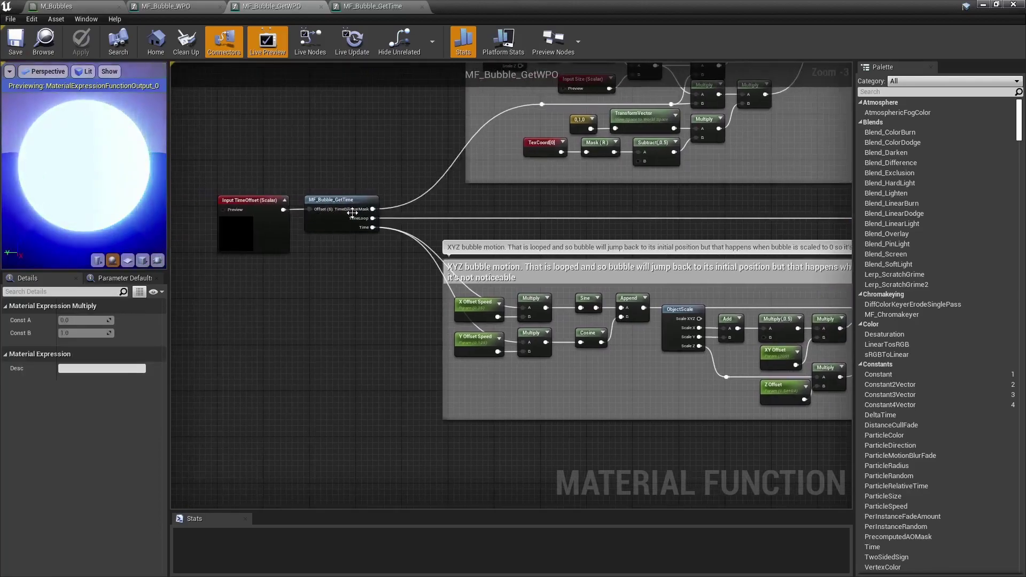
Step: Connect a constant 0 node, review the bubble motion group, then center the align plane mesh section
{"action": "right_click_drag", "start_coordinate": [596, 203], "coordinate": [593, 206]}
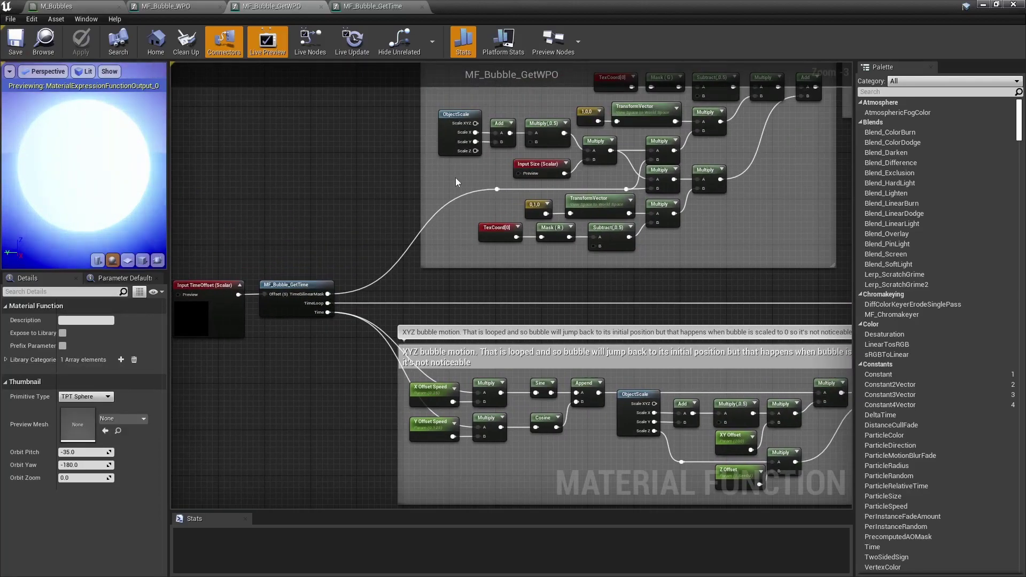
{"action": "left_click", "coordinate": [456, 177]}
{"action": "left_click_drag", "start_coordinate": [469, 192], "coordinate": [494, 188]}
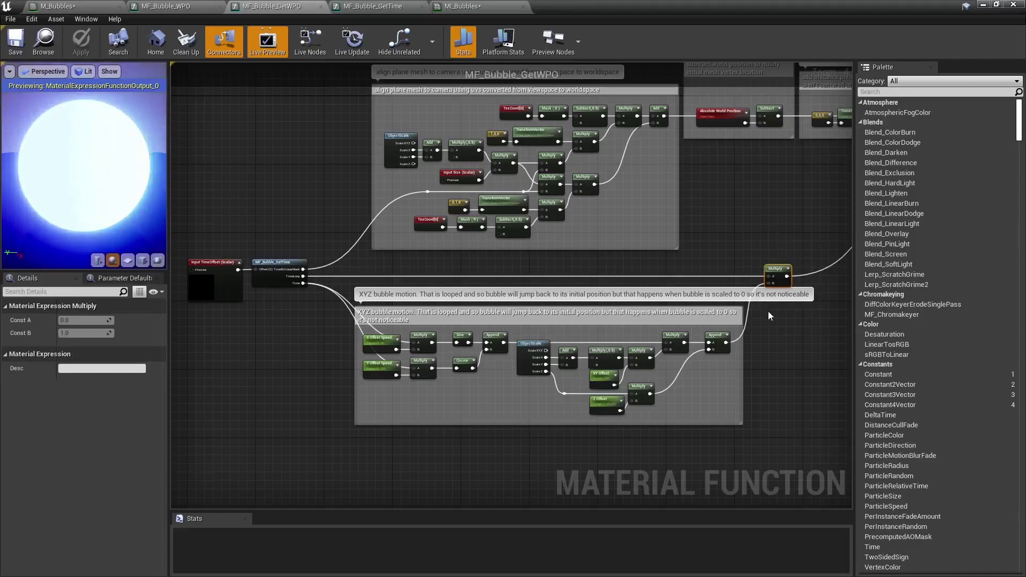
{"action": "left_click_drag", "start_coordinate": [767, 312], "coordinate": [336, 443]}
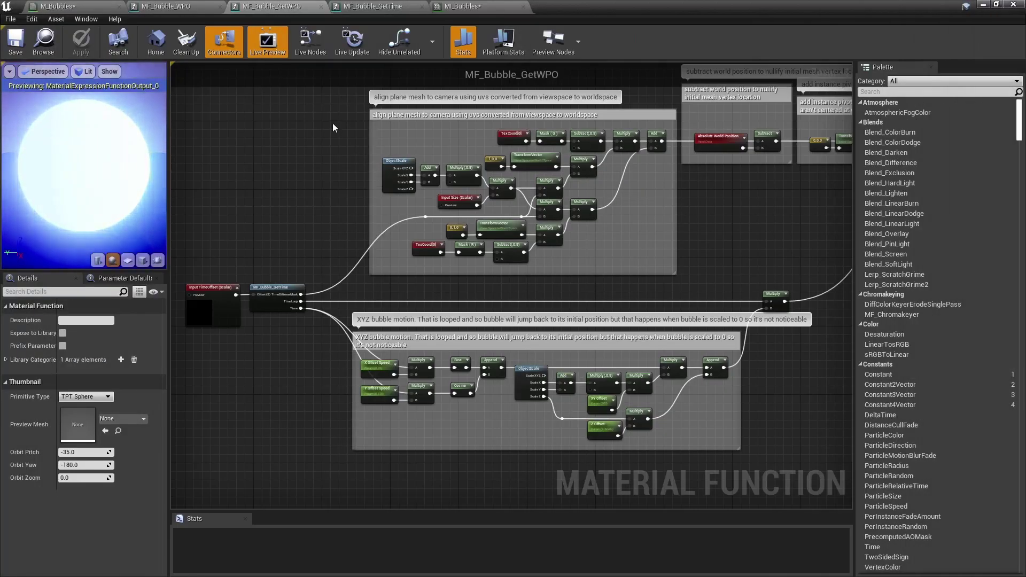
{"action": "left_click_drag", "start_coordinate": [332, 123], "coordinate": [674, 286]}
{"action": "scroll", "coordinate": [432, 208], "scroll_direction": "up", "scroll_amount": 2}
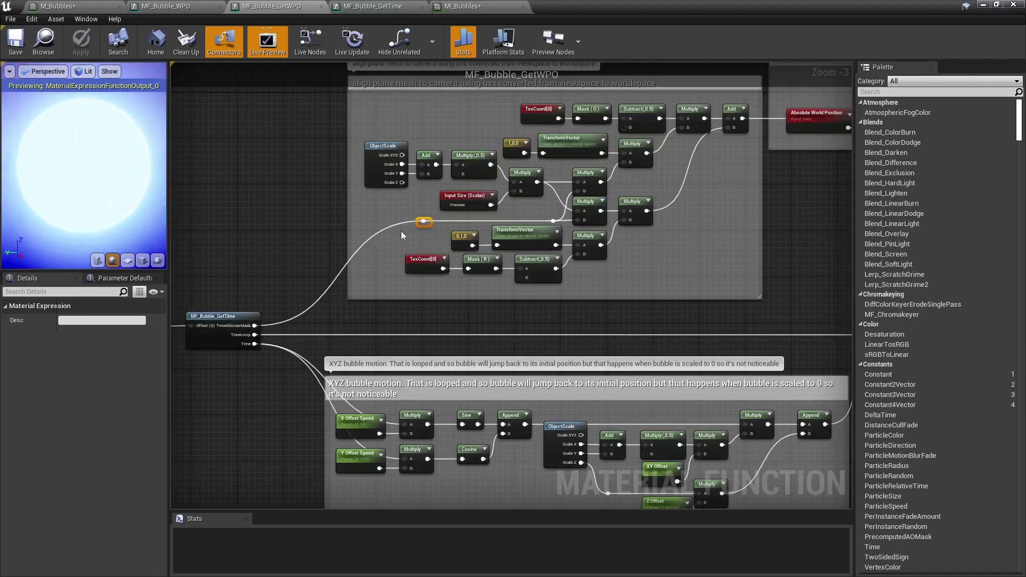
{"action": "left_click", "coordinate": [429, 236]}
{"action": "right_click_drag", "start_coordinate": [428, 235], "coordinate": [398, 301]}
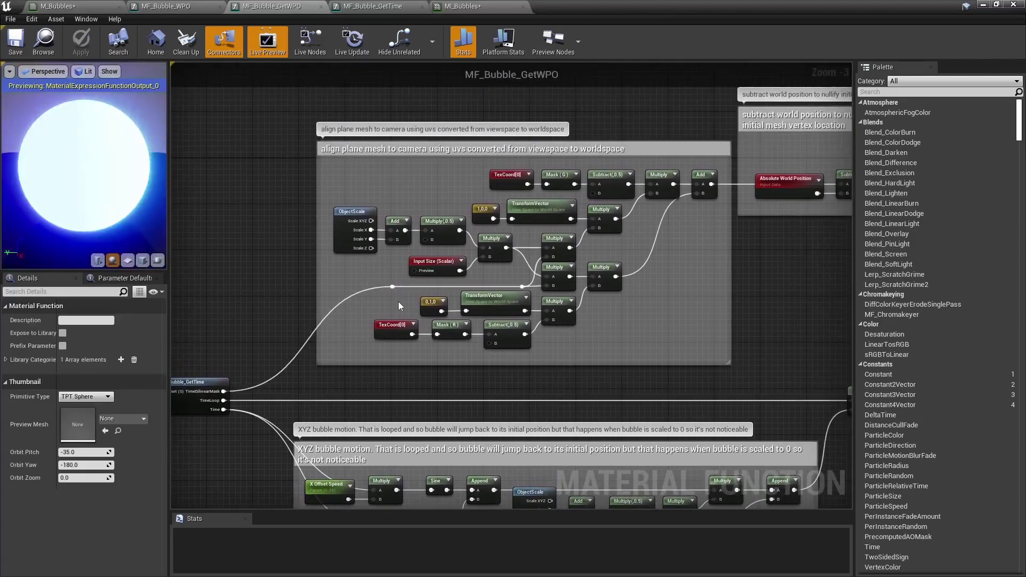
Step: Replace WorldGridMaterial with M_Alignment in SM_Bubble's Element 0 material slot
{"action": "left_click_drag", "start_coordinate": [300, 159], "coordinate": [713, 377]}
{"action": "left_click", "coordinate": [714, 376]}
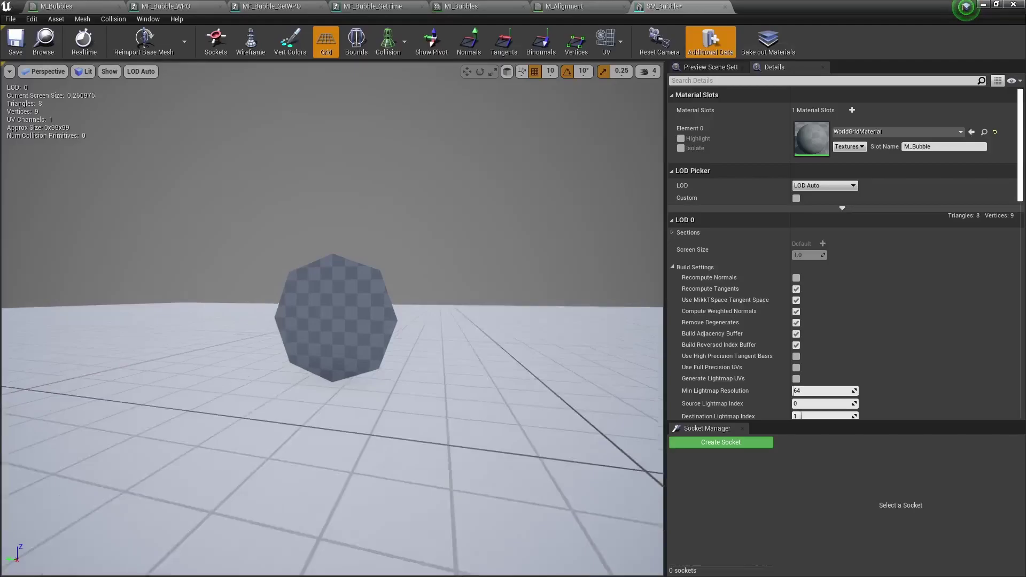
{"action": "left_click", "coordinate": [887, 132]}
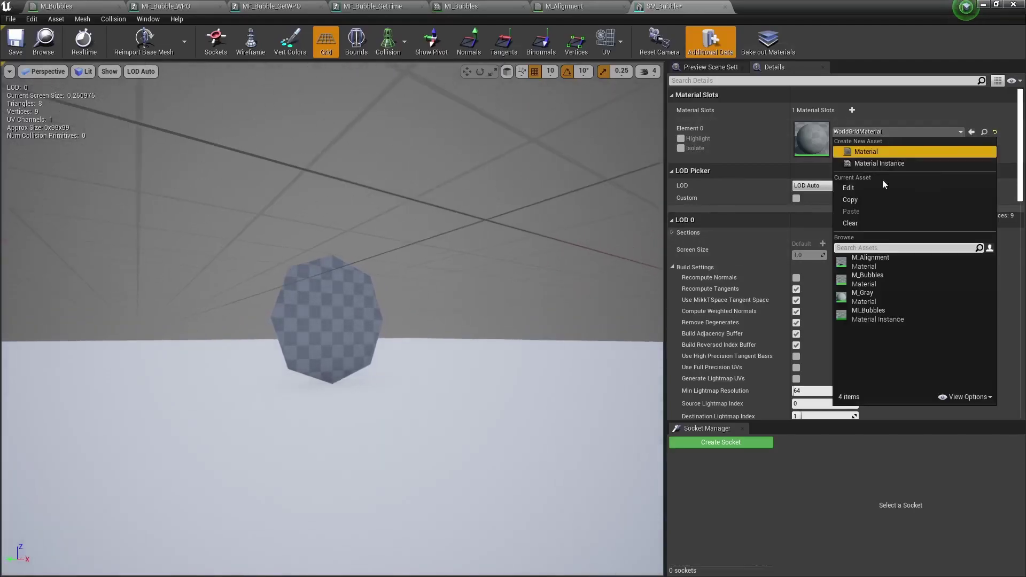
{"action": "left_click", "coordinate": [870, 258]}
{"action": "mouse_move", "coordinate": [511, 254]}
{"action": "left_mouse_down"}
{"action": "mouse_move", "coordinate": [512, 203]}
{"action": "mouse_move", "coordinate": [511, 257]}
{"action": "mouse_move", "coordinate": [511, 235]}
{"action": "left_mouse_up"}
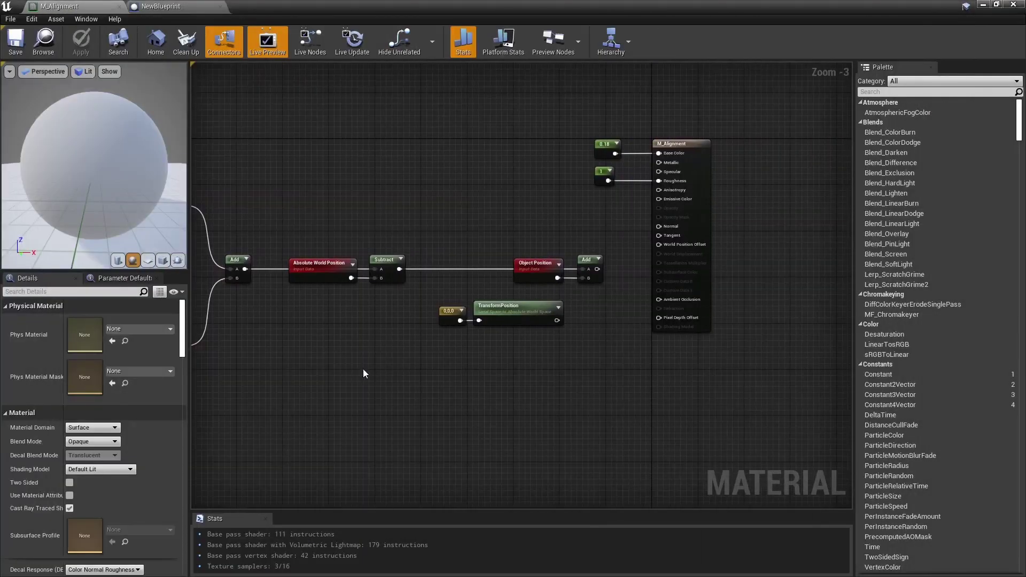
Step: Pan to the left node cluster and review it together with the Add node
{"action": "right_click_drag", "start_coordinate": [363, 373], "coordinate": [618, 366]}
{"action": "left_click_drag", "start_coordinate": [535, 182], "coordinate": [254, 375]}
{"action": "left_click", "coordinate": [415, 432]}
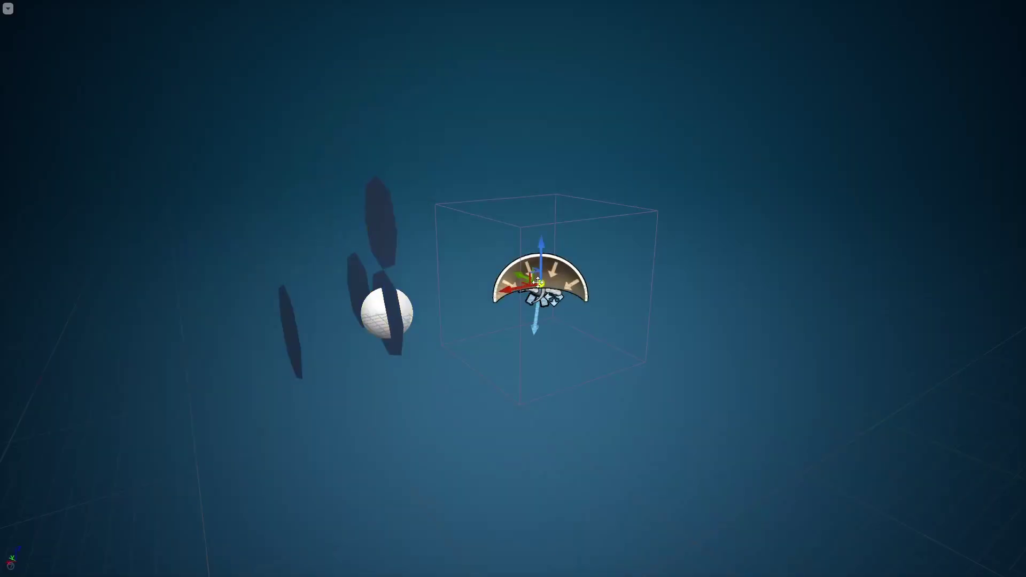
Step: Select the sphere in the level and review M_Alignment's 1,0,0 constant and TransformVector nodes
{"action": "left_click", "coordinate": [389, 313]}
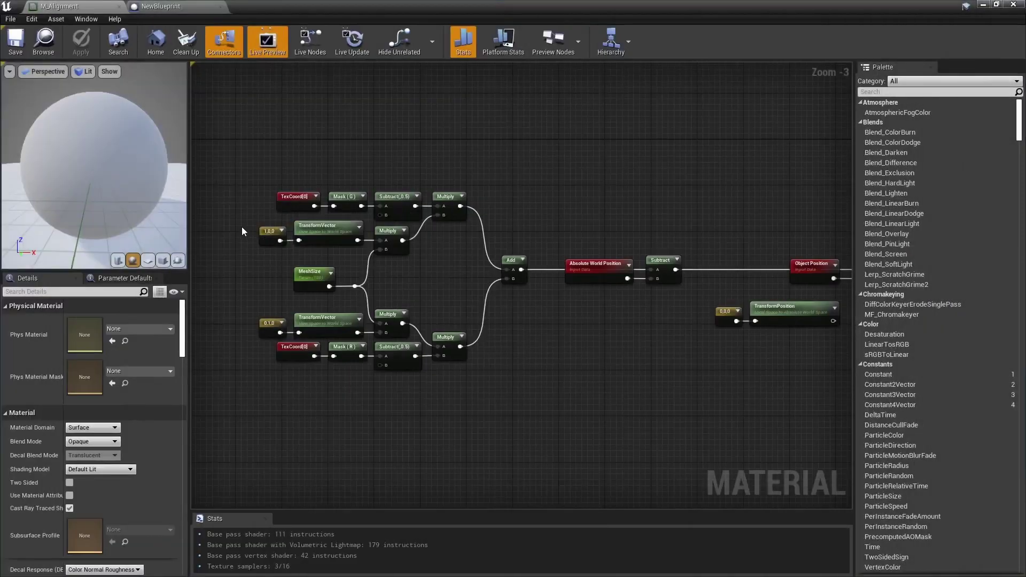
{"action": "left_click", "coordinate": [275, 243]}
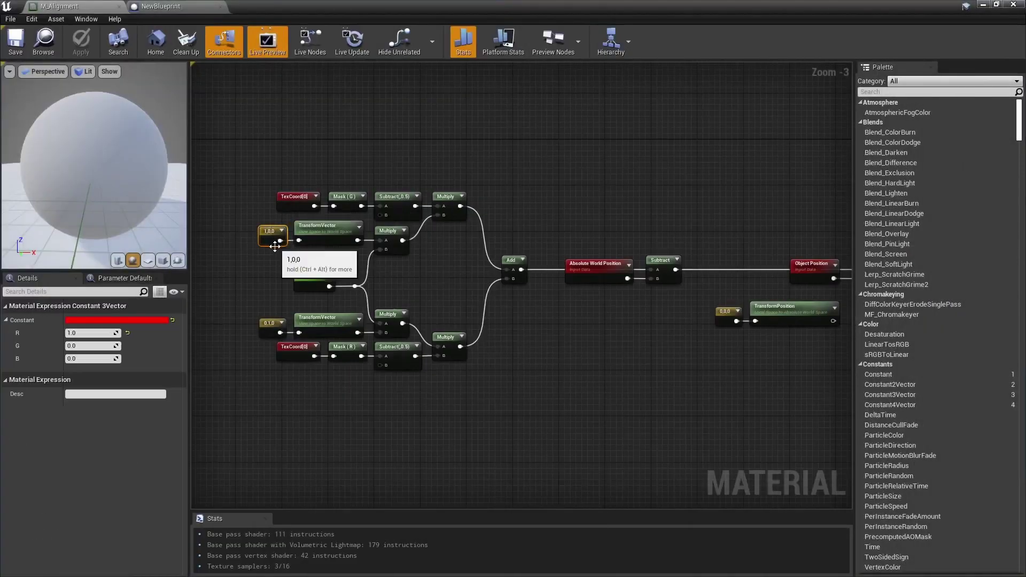
{"action": "left_click", "coordinate": [310, 233]}
{"action": "left_click", "coordinate": [354, 258]}
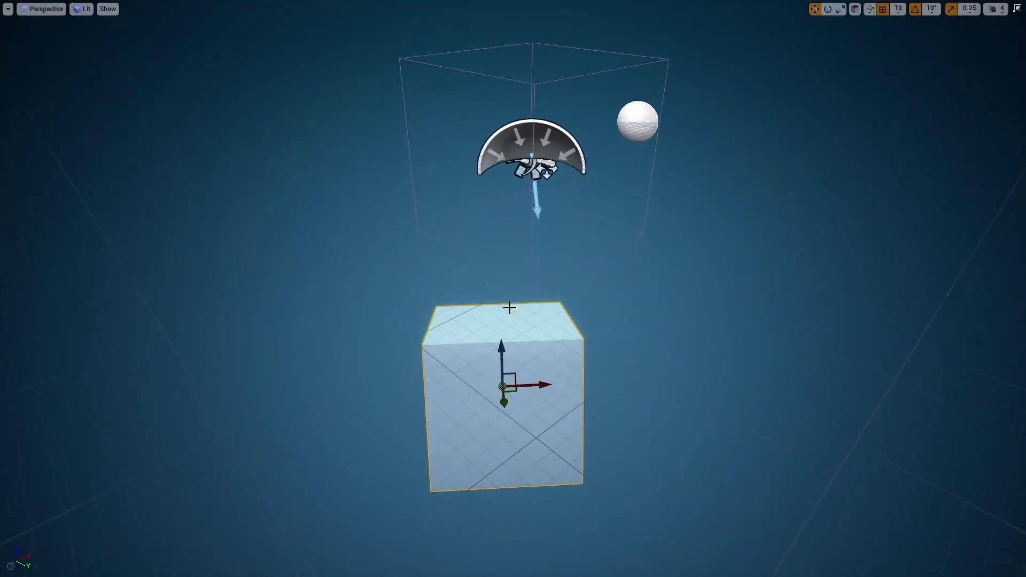
Step: Rotate the cube around its vertical axis with the rotate gizmo, then return to move mode
{"action": "key", "text": "e"}
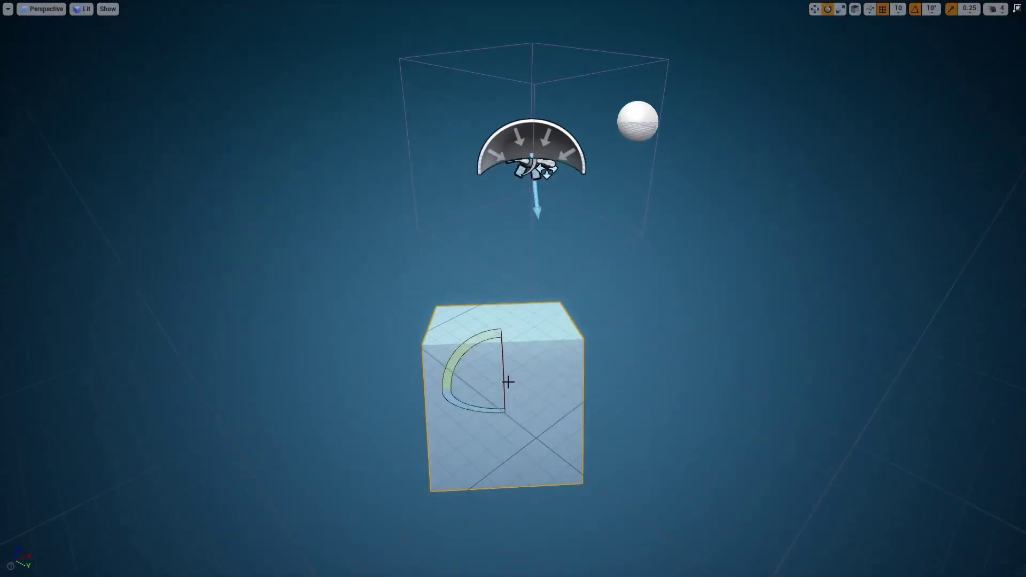
{"action": "key", "text": "w"}
{"action": "mouse_move", "coordinate": [565, 384]}
{"action": "left_mouse_down"}
{"action": "mouse_move", "coordinate": [561, 409]}
{"action": "mouse_move", "coordinate": [568, 374]}
{"action": "left_mouse_up"}
{"action": "key", "text": "e"}
{"action": "key", "text": "w"}
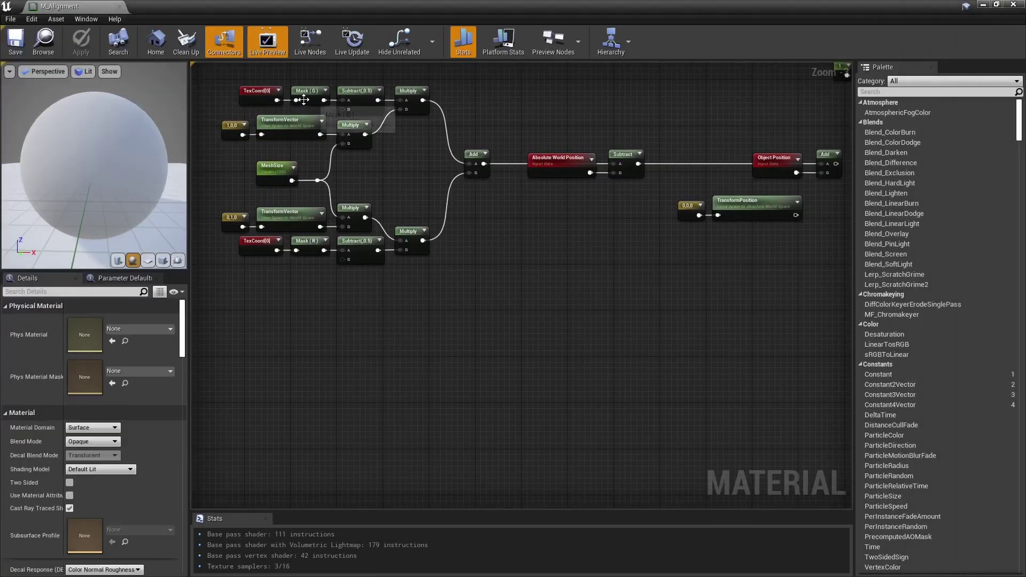
Step: Inspect the TexCoord and Mask(G) nodes to see which UV channel is kept
{"action": "left_click", "coordinate": [308, 95]}
{"action": "left_click_drag", "start_coordinate": [216, 83], "coordinate": [313, 105]}
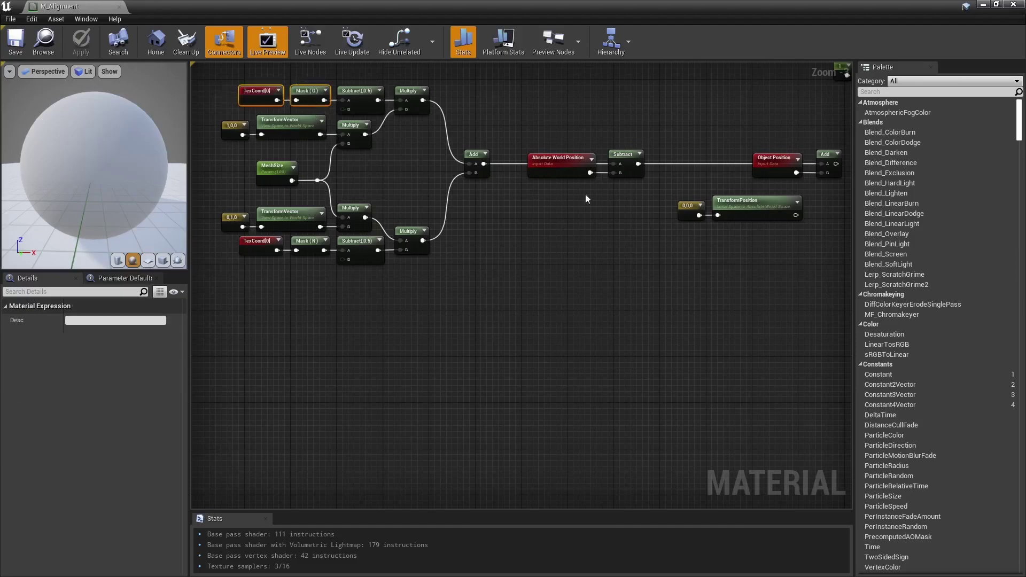
{"action": "left_click", "coordinate": [376, 194]}
{"action": "left_click", "coordinate": [305, 99]}
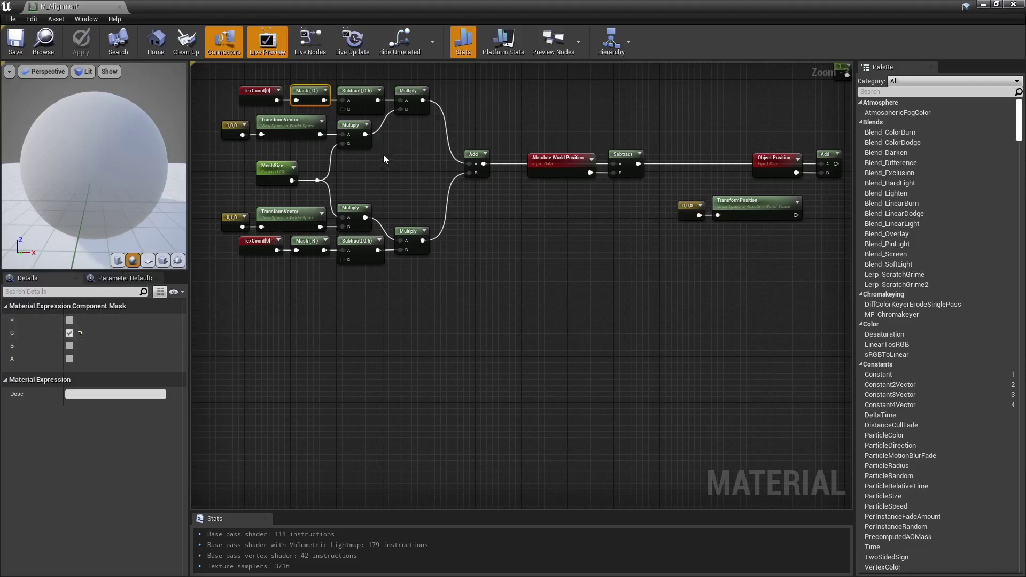
{"action": "double_click", "coordinate": [447, 7]}
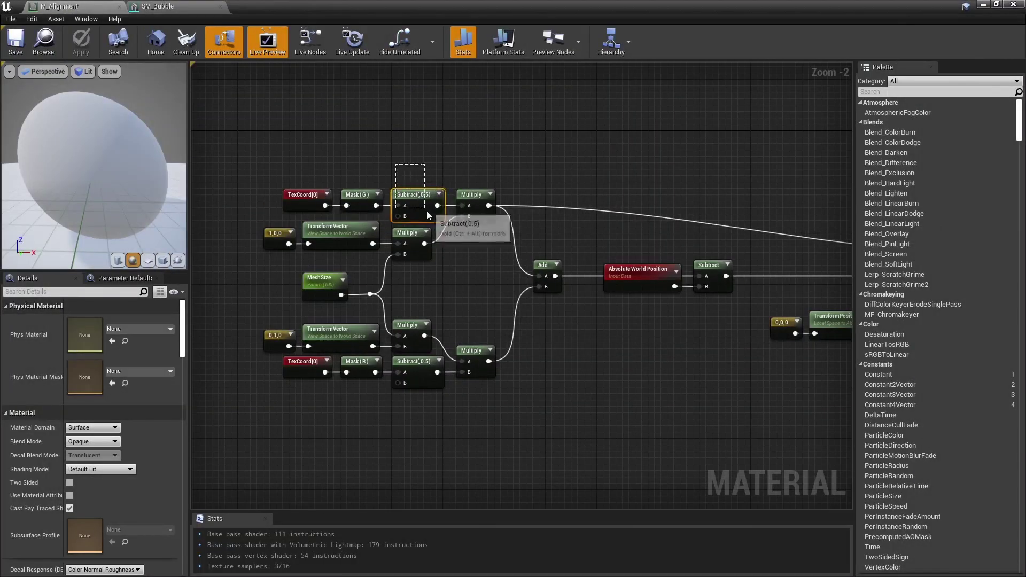
Step: Check both Subtract(0.5) nodes and SM_Bubble's UV channel 0 layout, then return to M_Alignment
{"action": "left_click", "coordinate": [426, 210]}
{"action": "left_click", "coordinate": [409, 382]}
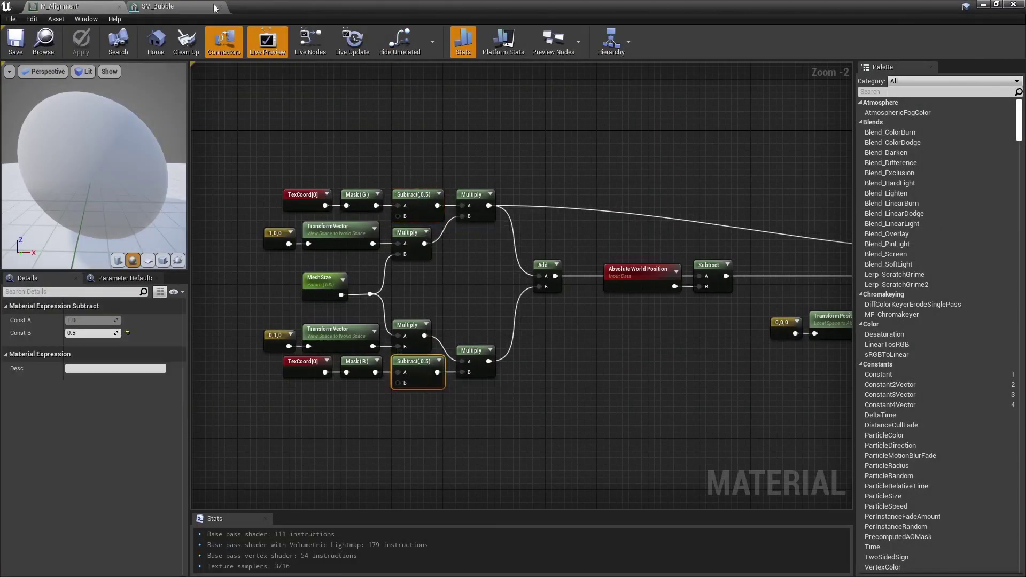
{"action": "left_click", "coordinate": [149, 6]}
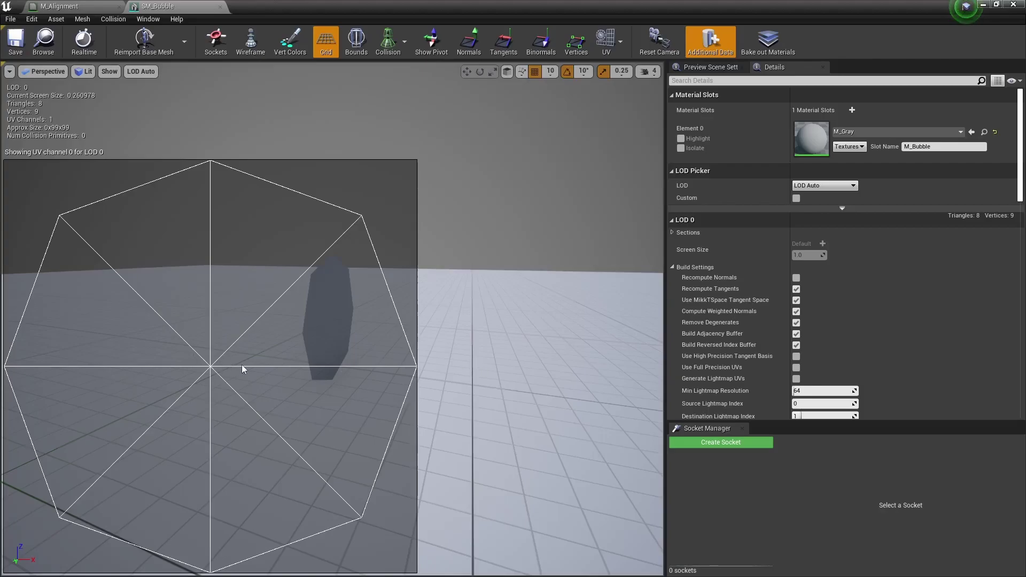
{"action": "key", "text": "ctrl+Tab"}
Step: Remove the long wire from the top Multiply node in M_Alignment
{"action": "left_click_drag", "start_coordinate": [286, 403], "coordinate": [499, 320]}
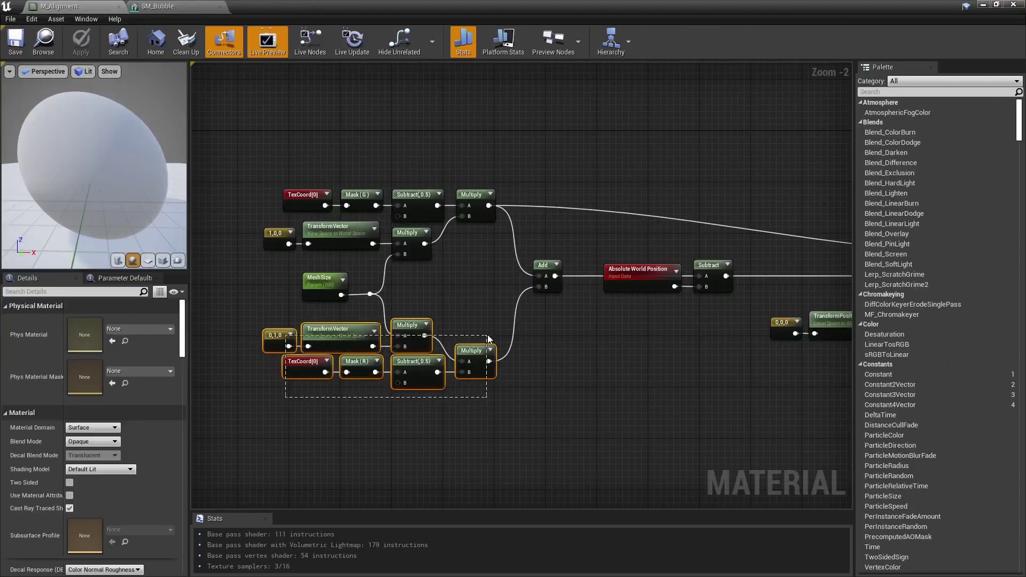
{"action": "left_click", "coordinate": [534, 339]}
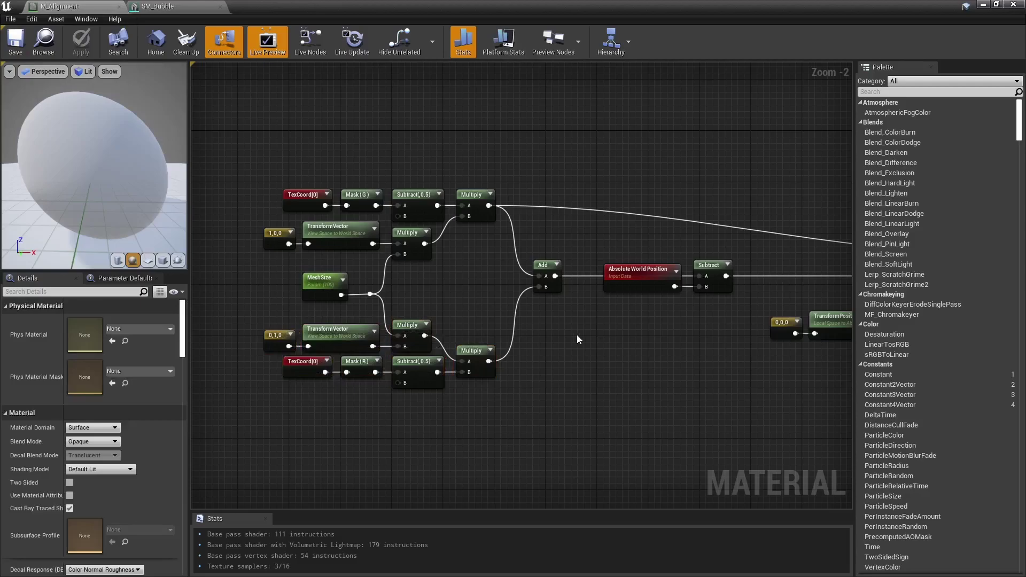
{"action": "left_click", "coordinate": [649, 221], "text": "alt"}
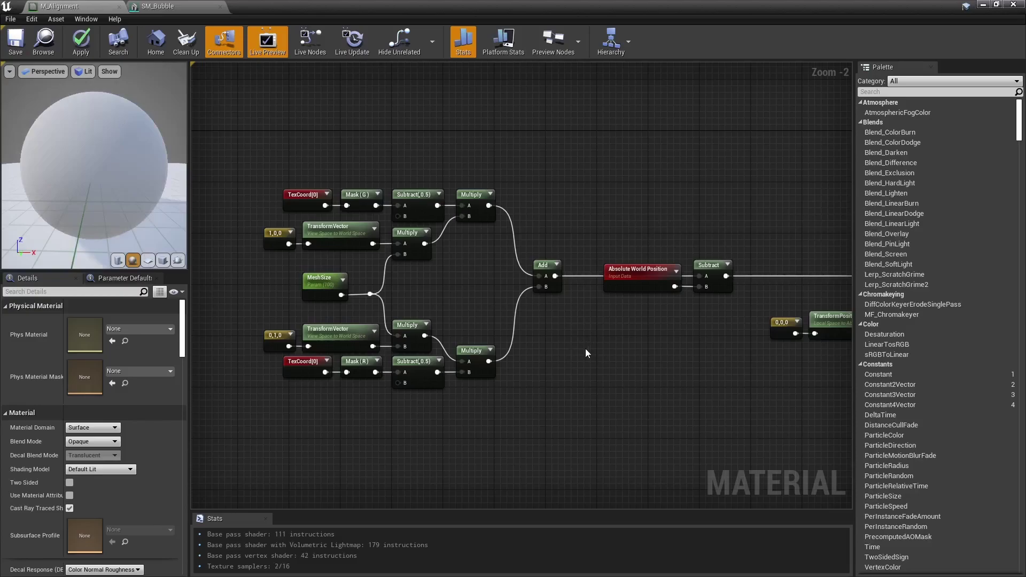
{"action": "left_click_drag", "start_coordinate": [585, 348], "coordinate": [751, 243]}
{"action": "left_click", "coordinate": [751, 247]}
Step: Wire Subtract's output into World Position Offset and save M_Alignment
{"action": "right_click_drag", "start_coordinate": [592, 114], "coordinate": [358, 112]}
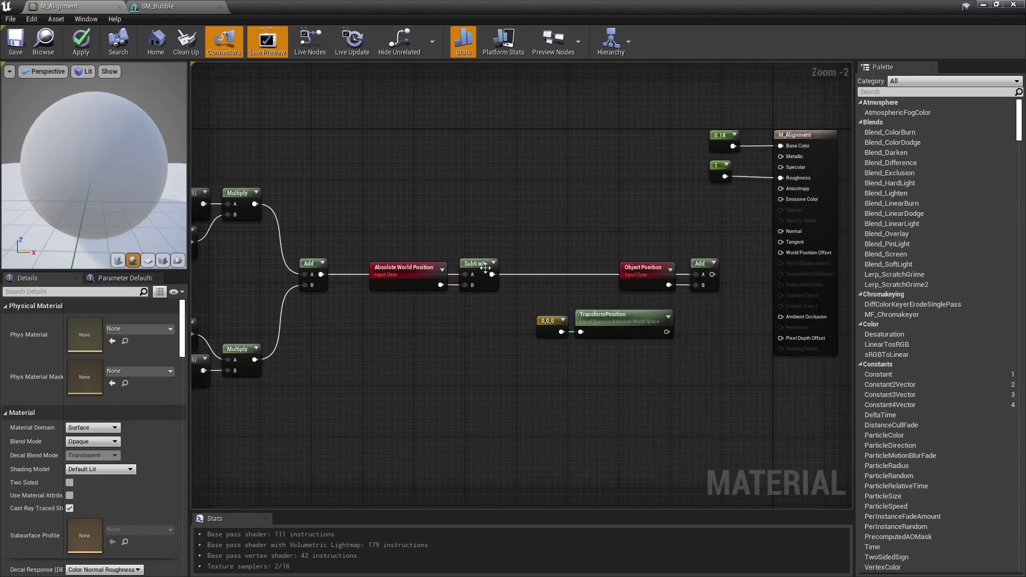
{"action": "left_click_drag", "start_coordinate": [492, 274], "coordinate": [780, 252]}
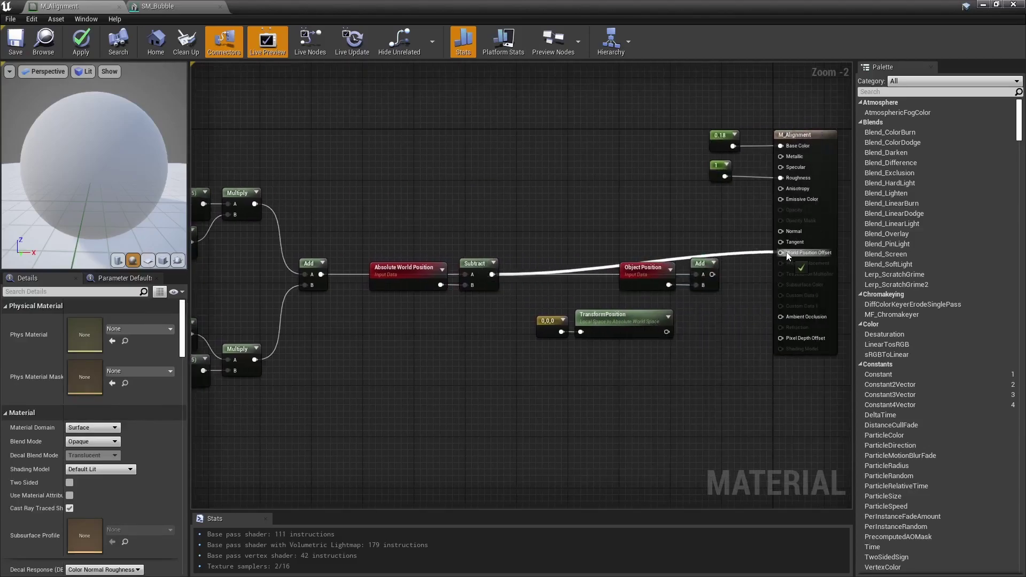
{"action": "left_click", "coordinate": [16, 43]}
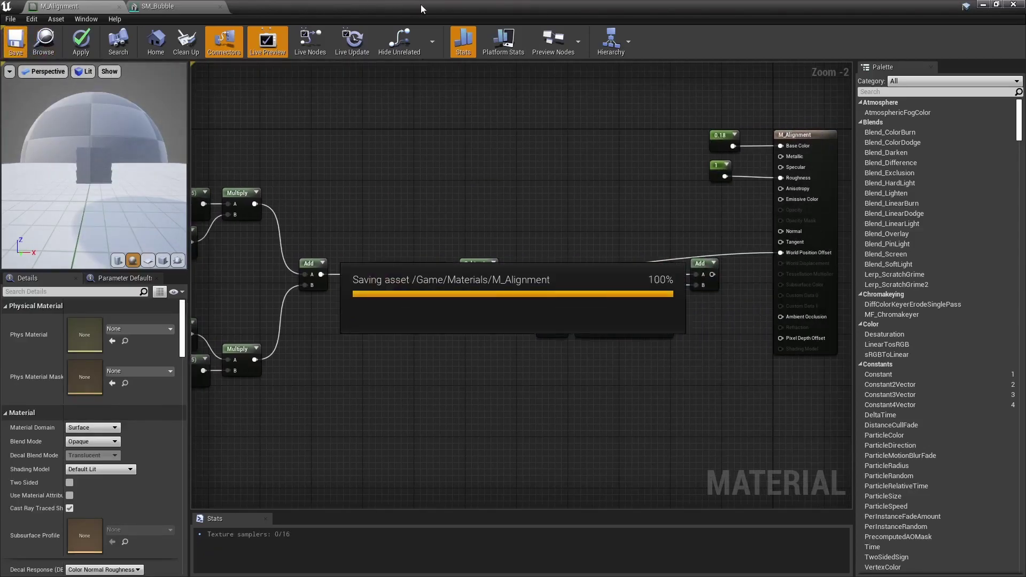
{"action": "left_click_drag", "start_coordinate": [421, 4], "coordinate": [844, 318]}
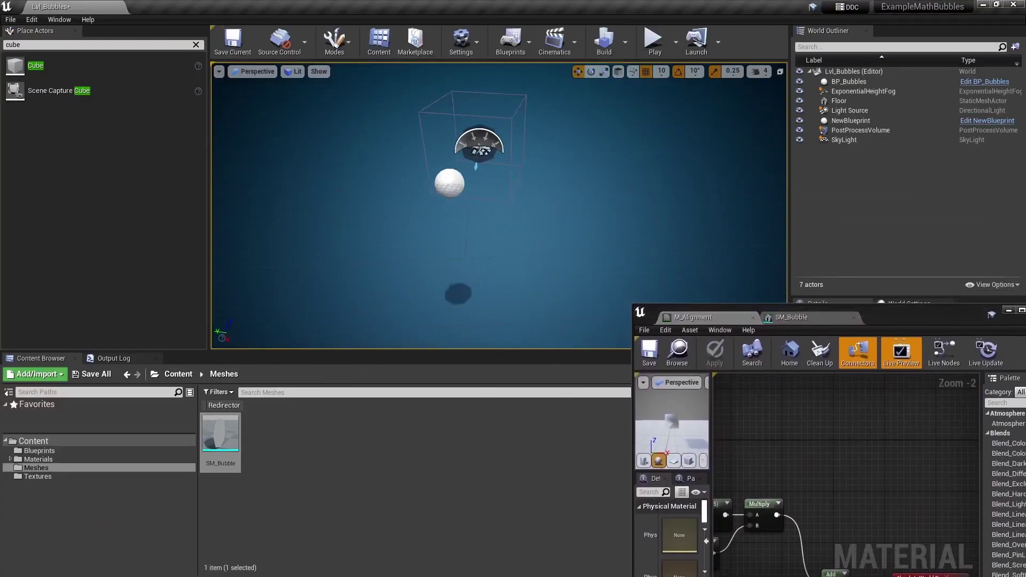
Step: Pull a new connection from the Add node's output and preview the level without editor helpers
{"action": "right_click_drag", "start_coordinate": [645, 166], "coordinate": [547, 147]}
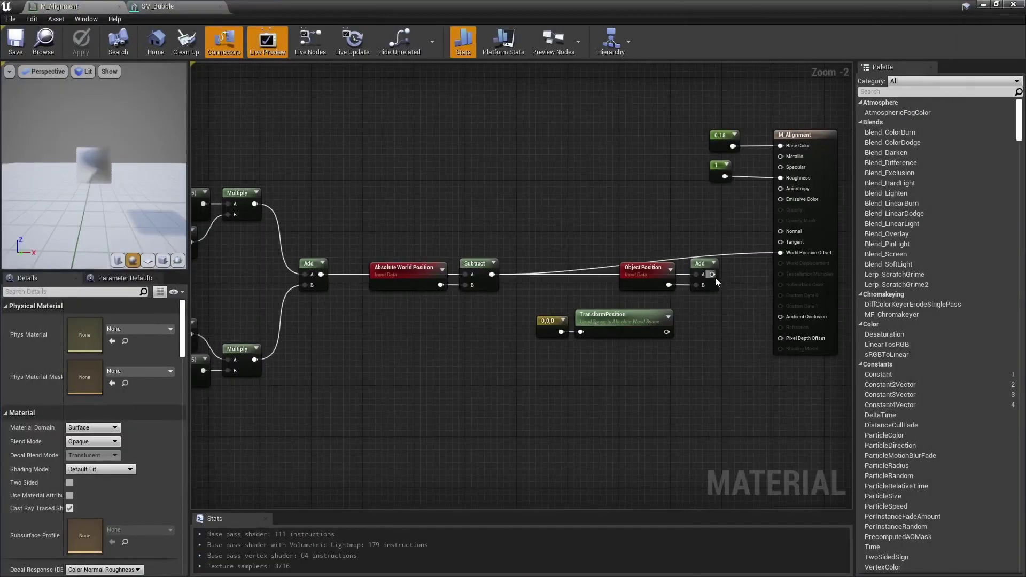
{"action": "left_click_drag", "start_coordinate": [712, 274], "coordinate": [780, 253]}
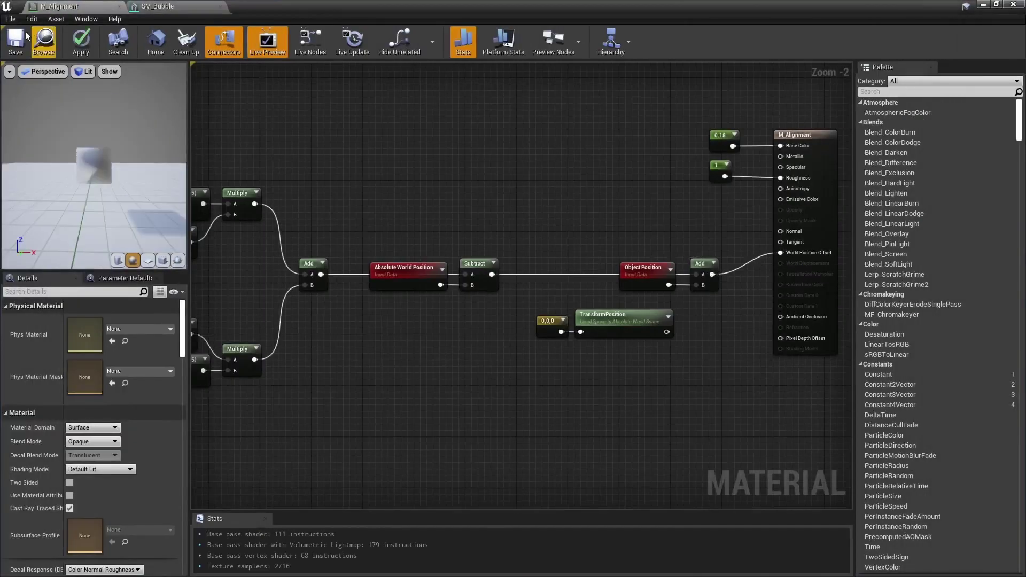
{"action": "left_click_drag", "start_coordinate": [357, 5], "coordinate": [829, 268]}
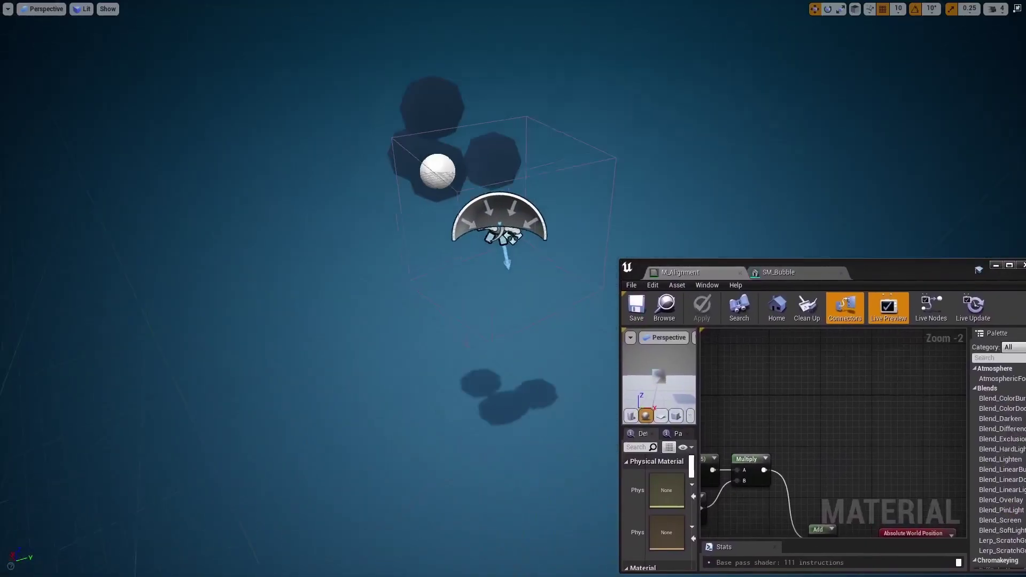
{"action": "left_click", "coordinate": [561, 169]}
{"action": "key", "text": "g"}
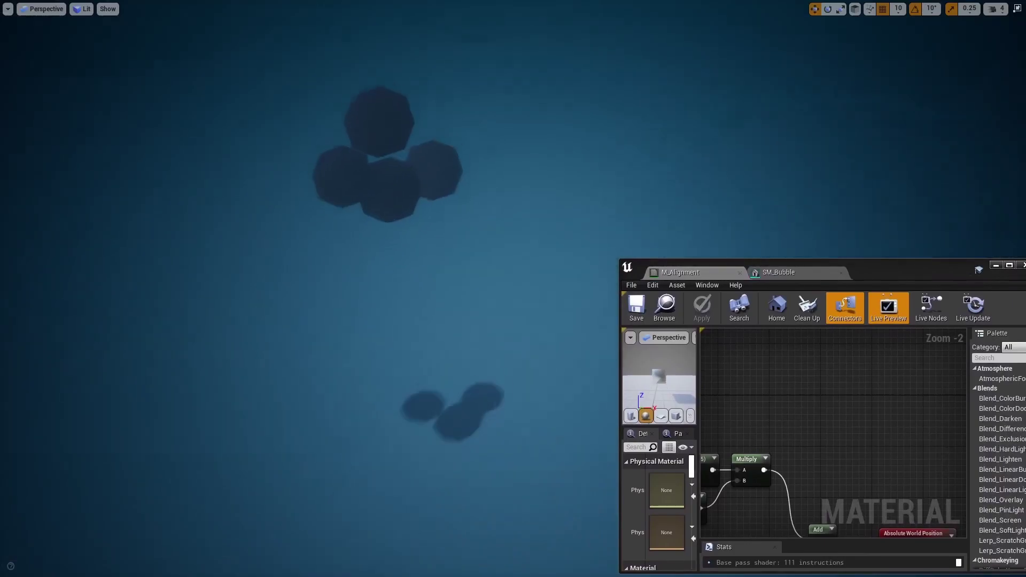
{"action": "key", "text": "g"}
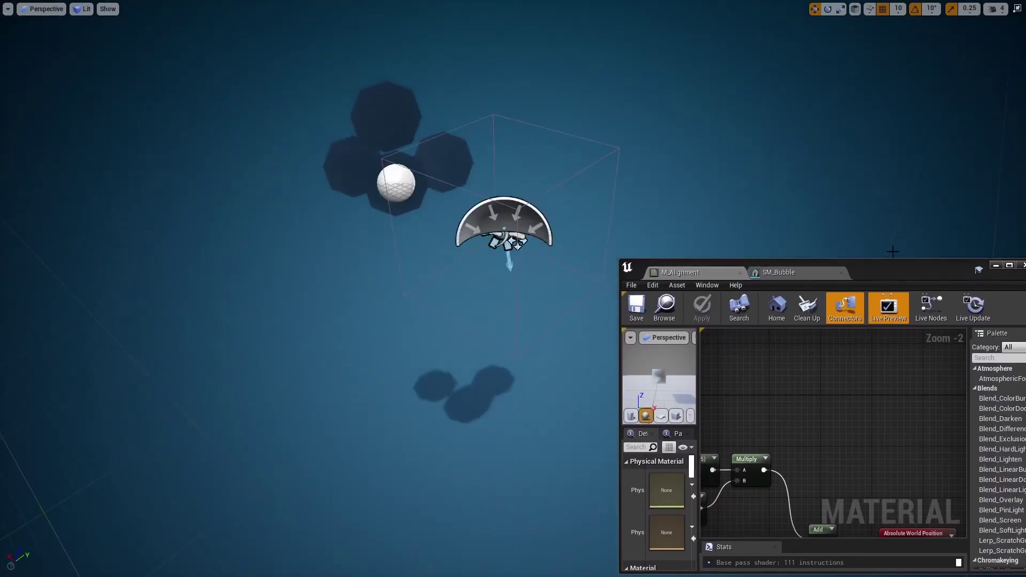
Step: Connect TransformPosition (0,0,0) to the Add node's B input and save M_Alignment
{"action": "double_click", "coordinate": [889, 269]}
{"action": "left_click_drag", "start_coordinate": [662, 332], "coordinate": [696, 285]}
{"action": "left_click", "coordinate": [16, 43]}
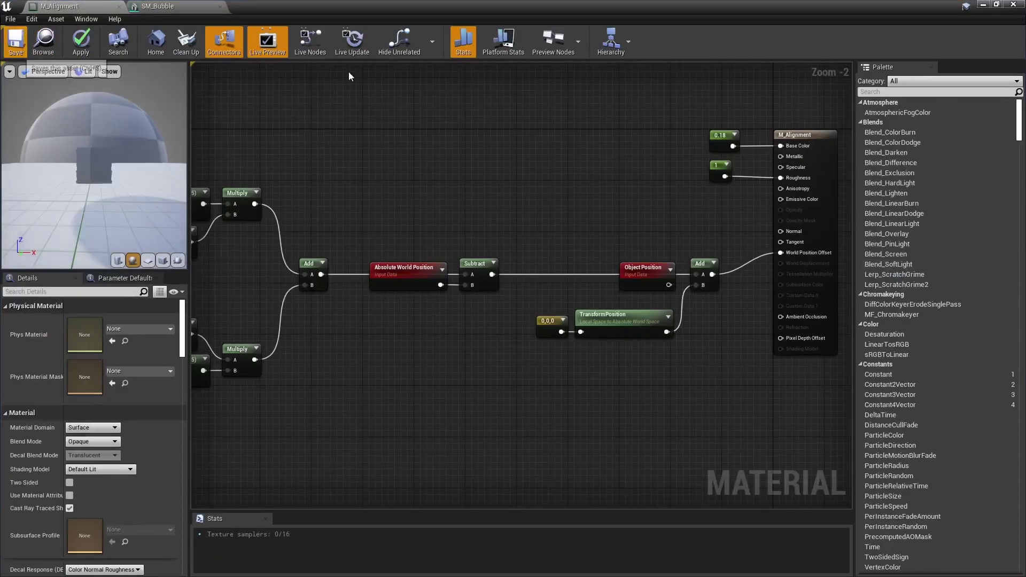
Step: Survey MF_Bubble_GetWPO's ObjectScale, Input Size and world position offset sections across the whole graph
{"action": "double_click", "coordinate": [439, 3]}
{"action": "left_click_drag", "start_coordinate": [798, 255], "coordinate": [815, 268]}
{"action": "scroll", "coordinate": [508, 209], "scroll_direction": "up", "scroll_amount": 2}
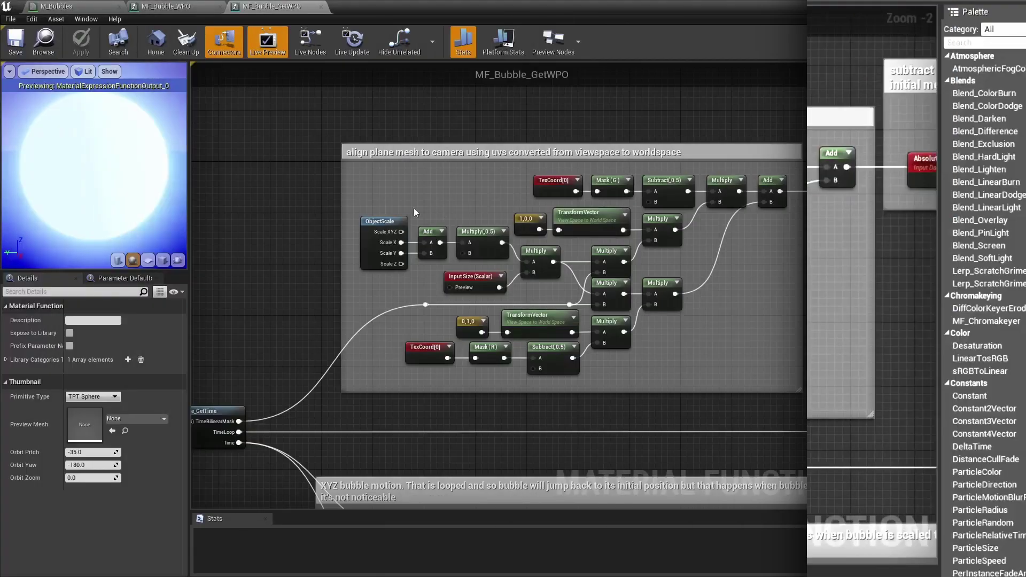
{"action": "left_click_drag", "start_coordinate": [366, 197], "coordinate": [494, 272]}
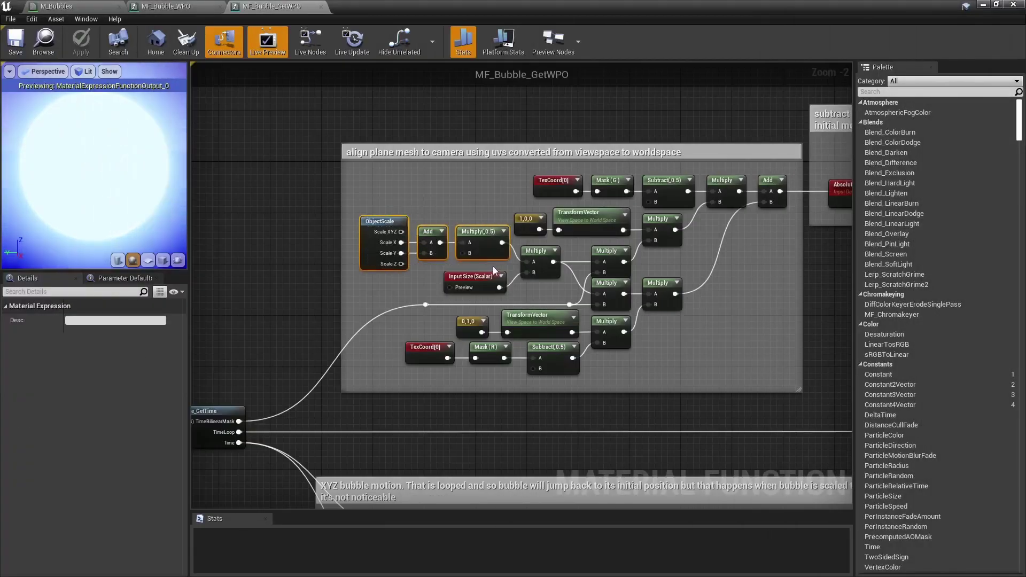
{"action": "left_click", "coordinate": [535, 296]}
{"action": "left_click", "coordinate": [470, 278]}
{"action": "left_click", "coordinate": [566, 288]}
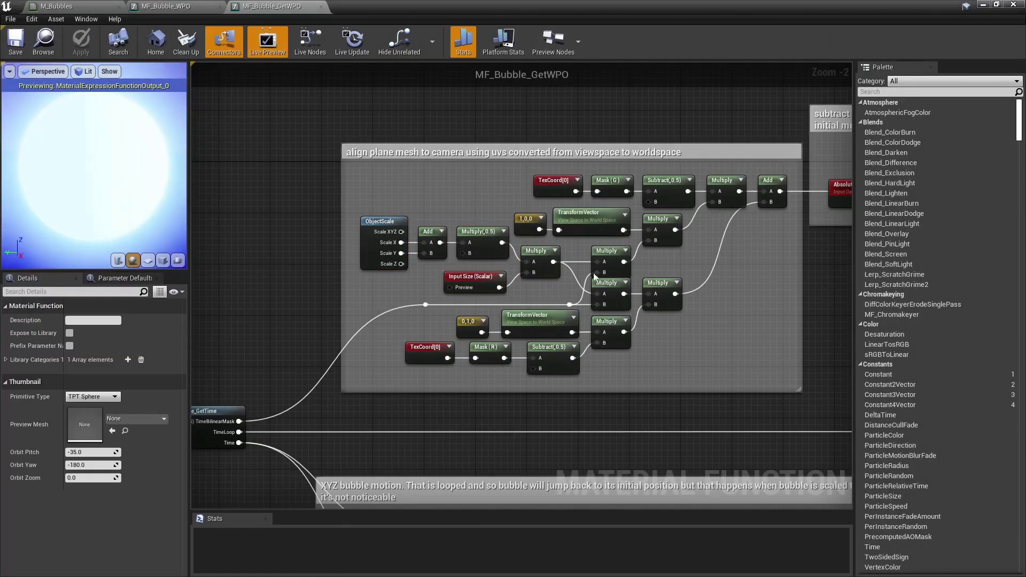
{"action": "right_click_drag", "start_coordinate": [746, 264], "coordinate": [768, 283]}
{"action": "scroll", "coordinate": [618, 270], "scroll_direction": "down", "scroll_amount": 1}
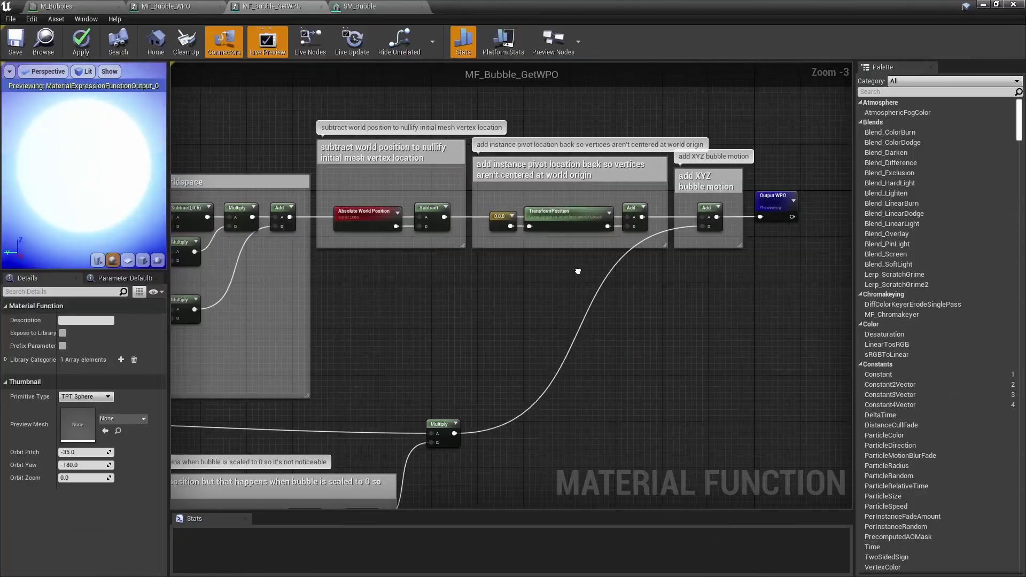
{"action": "right_click_drag", "start_coordinate": [618, 250], "coordinate": [661, 243]}
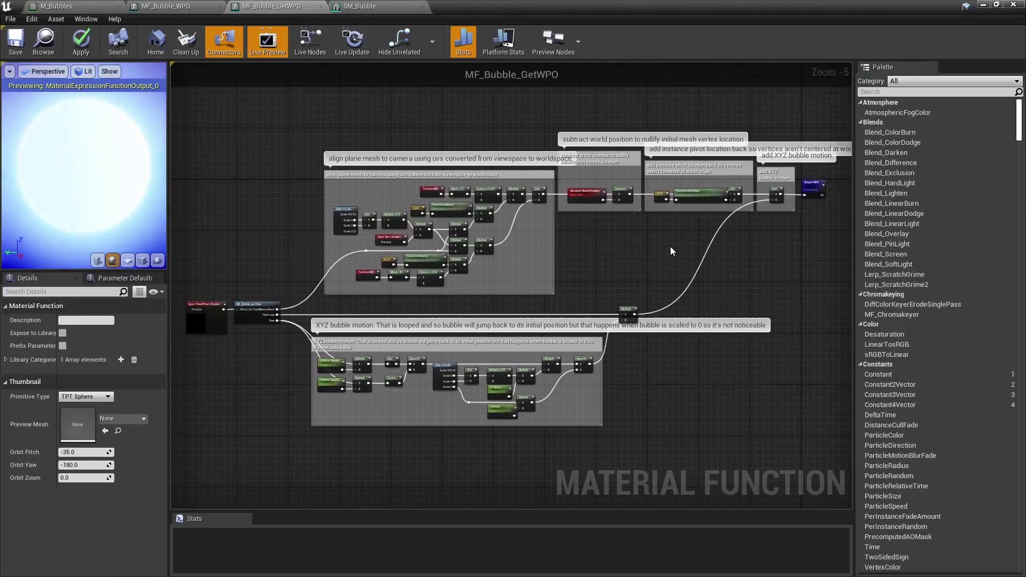
Step: Bring the Emissive & Opacity and Sample Spherical Normal groups of M_Bubbles into view
{"action": "left_click", "coordinate": [198, 7]}
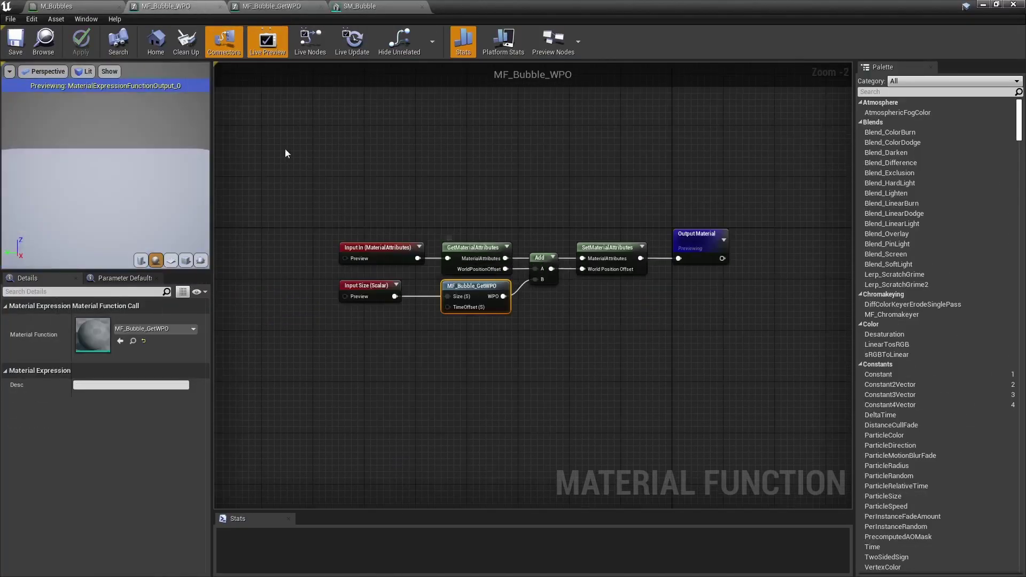
{"action": "left_click", "coordinate": [89, 5]}
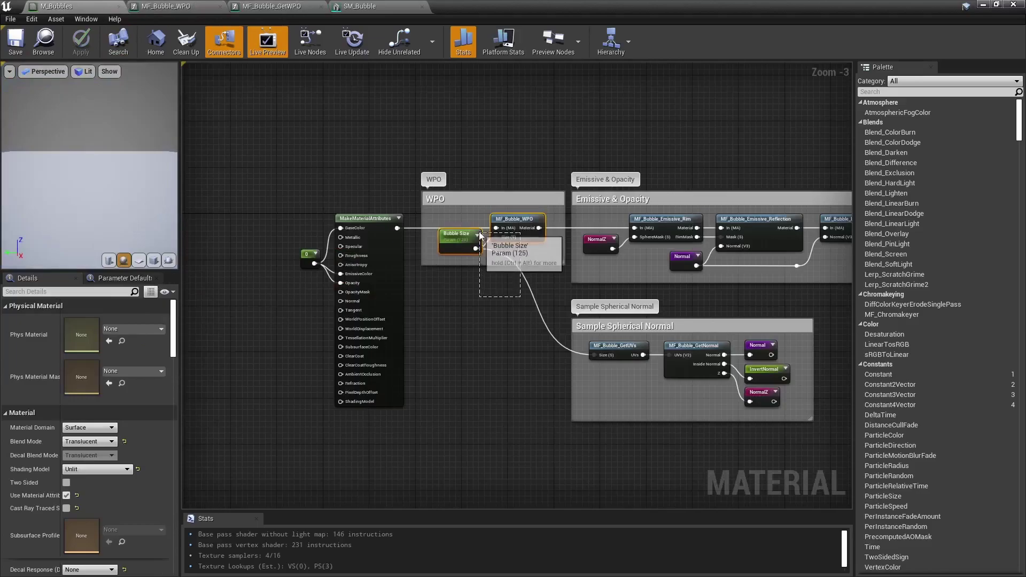
{"action": "right_click_drag", "start_coordinate": [616, 226], "coordinate": [325, 216]}
{"action": "left_click", "coordinate": [325, 216]}
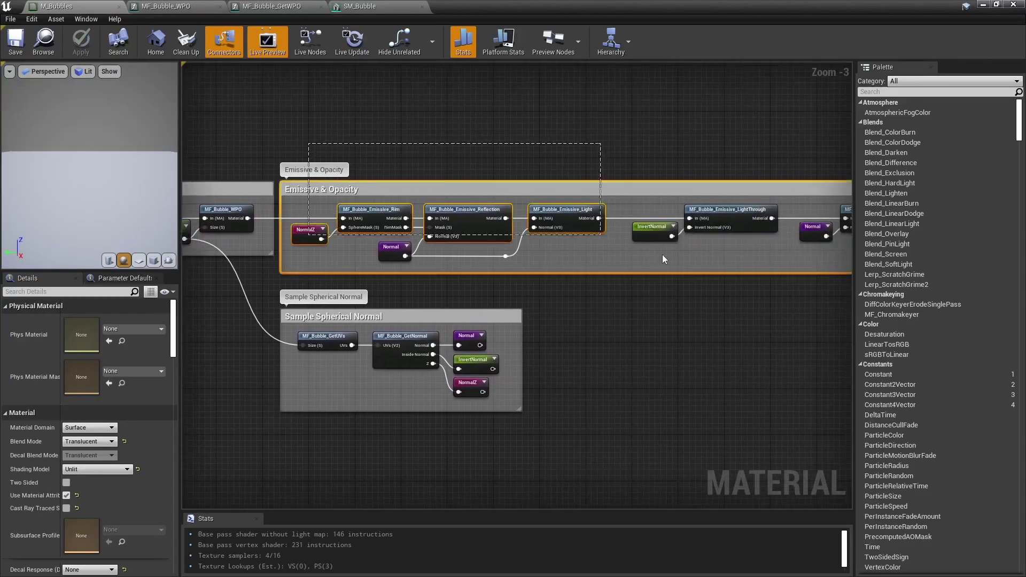
{"action": "left_click", "coordinate": [651, 234]}
{"action": "left_click", "coordinate": [312, 386]}
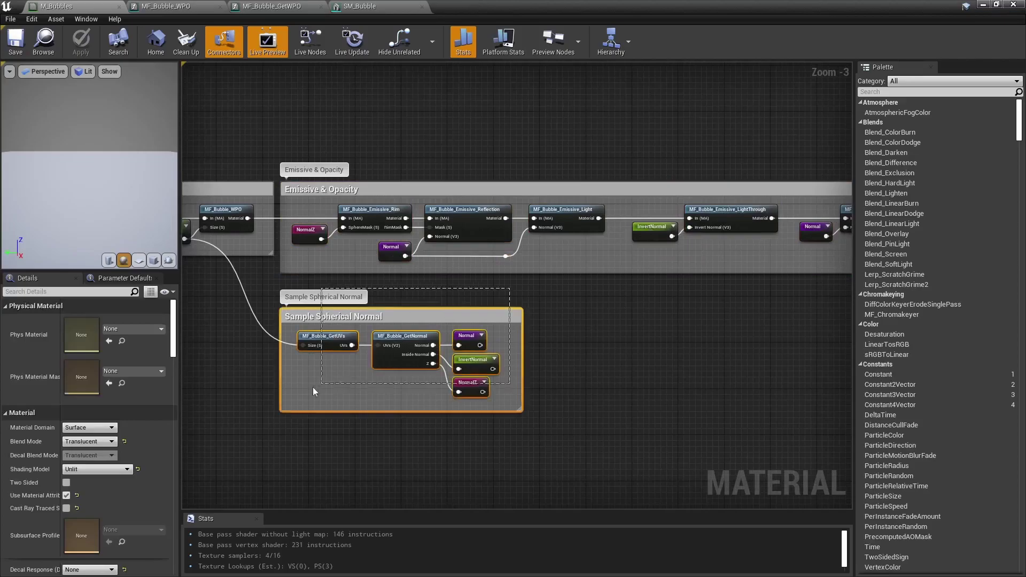
{"action": "scroll", "coordinate": [452, 380], "scroll_direction": "up", "scroll_amount": 2}
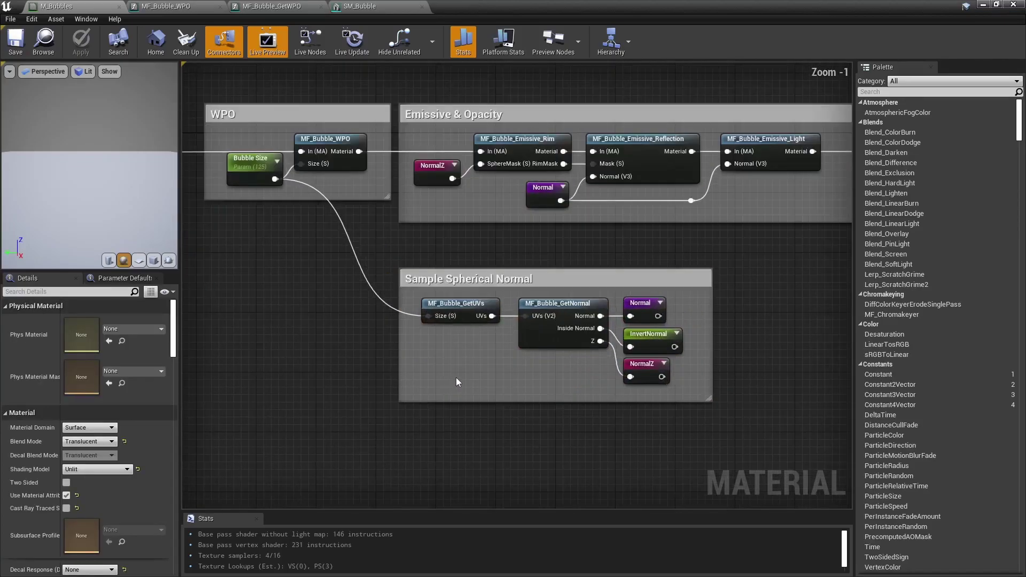
Step: Inspect the Normal, InvertNormal and NormalZ reroutes and add a named reroute declaration
{"action": "left_click", "coordinate": [641, 316]}
{"action": "left_click", "coordinate": [648, 337]}
{"action": "left_click", "coordinate": [644, 370]}
{"action": "right_click", "coordinate": [733, 328]}
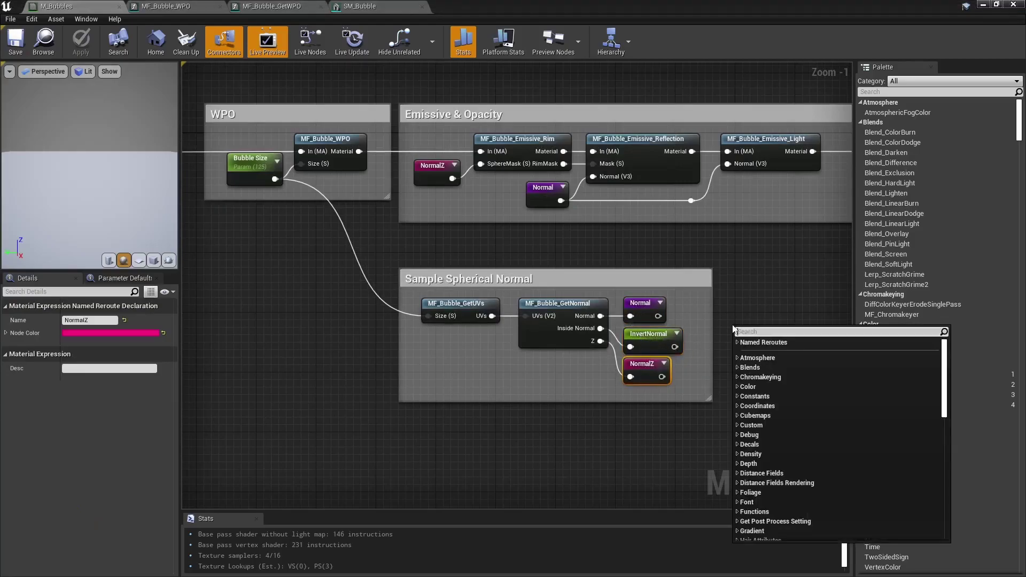
{"action": "type", "text": "name"}
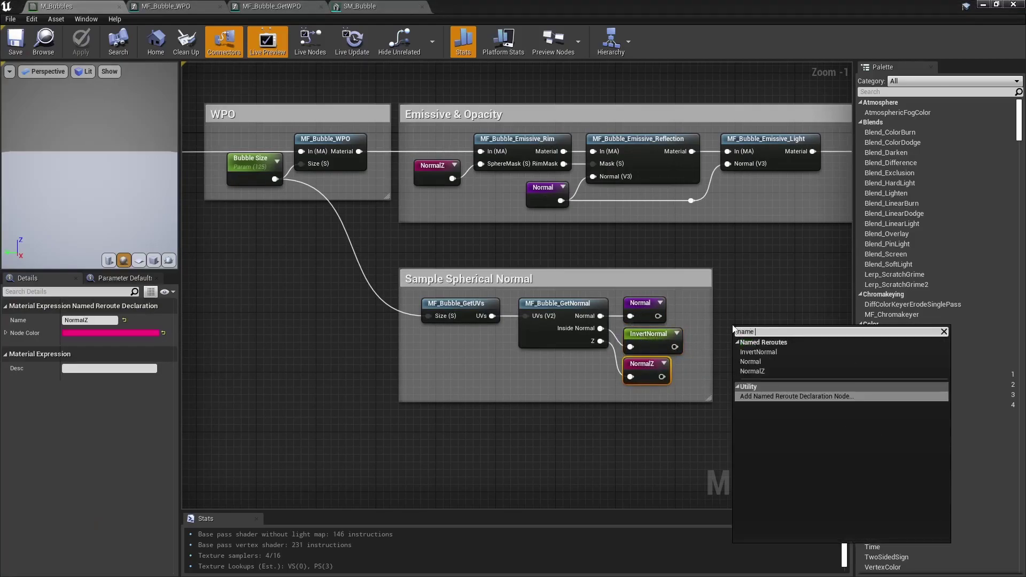
{"action": "key", "text": "Return"}
{"action": "left_click", "coordinate": [755, 362]}
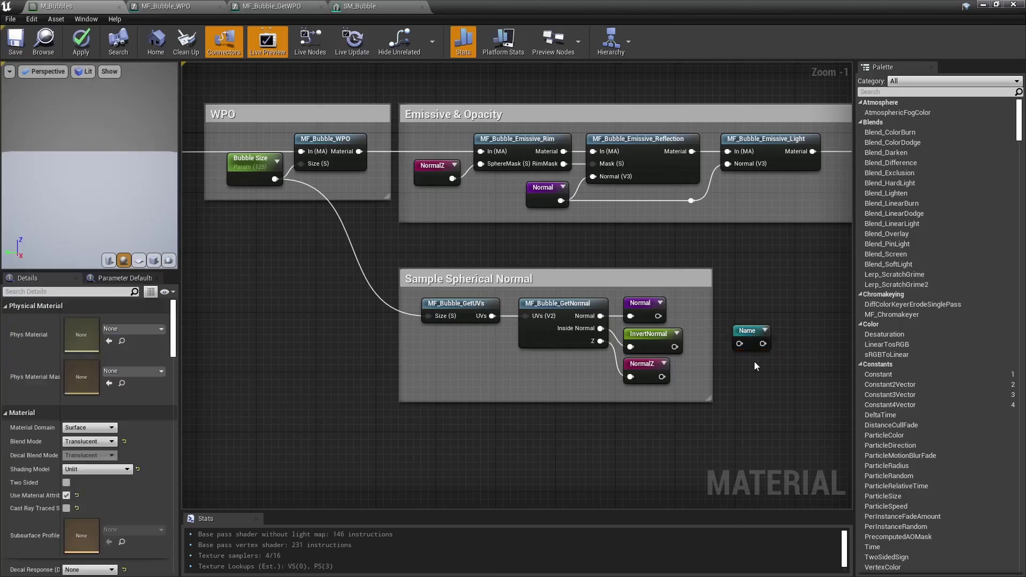
Step: Add a second named reroute, undo the test reroutes, and select MF_Bubble_GetUVs
{"action": "right_click", "coordinate": [736, 280]}
{"action": "type", "text": "name"}
{"action": "key", "text": "Return"}
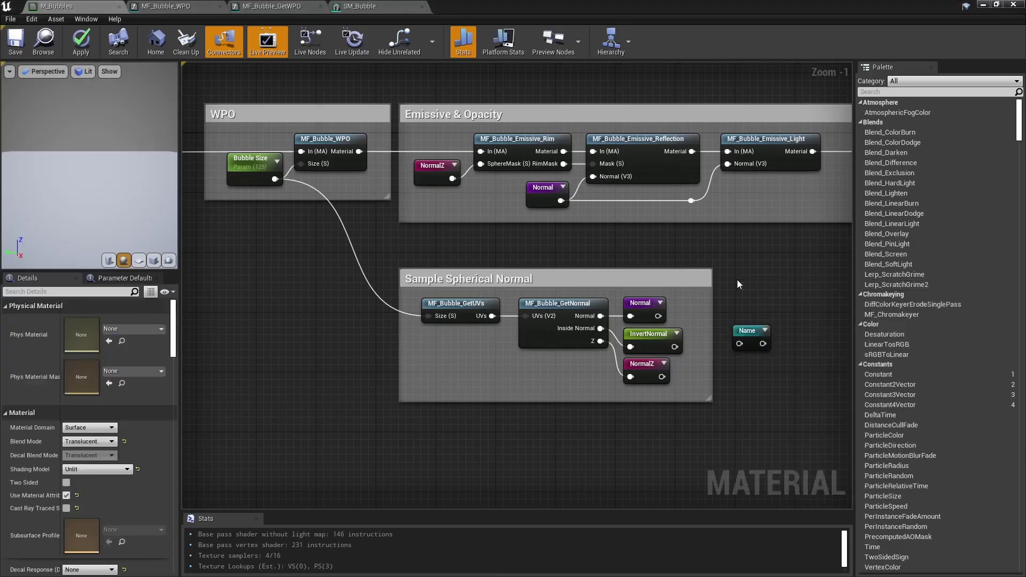
{"action": "key", "text": "ctrl+z"}
{"action": "key", "text": "ctrl+z"}
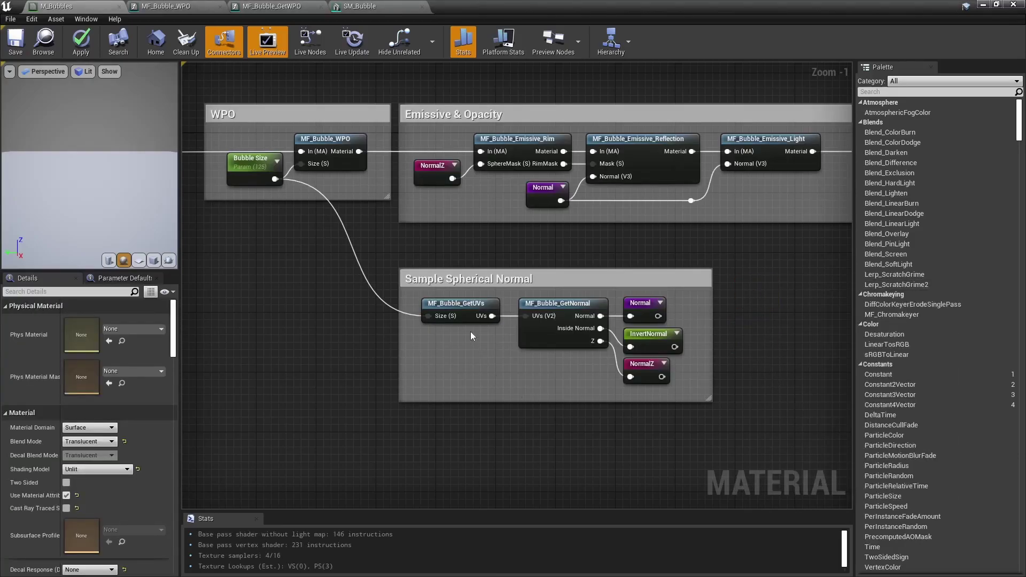
{"action": "left_click", "coordinate": [459, 315]}
Step: Inspect MF_Bubble_GetUVs' TexCoord, Add, PerInstanceRandom and Noise nodes, then return to M_Bubbles
{"action": "double_click", "coordinate": [458, 314]}
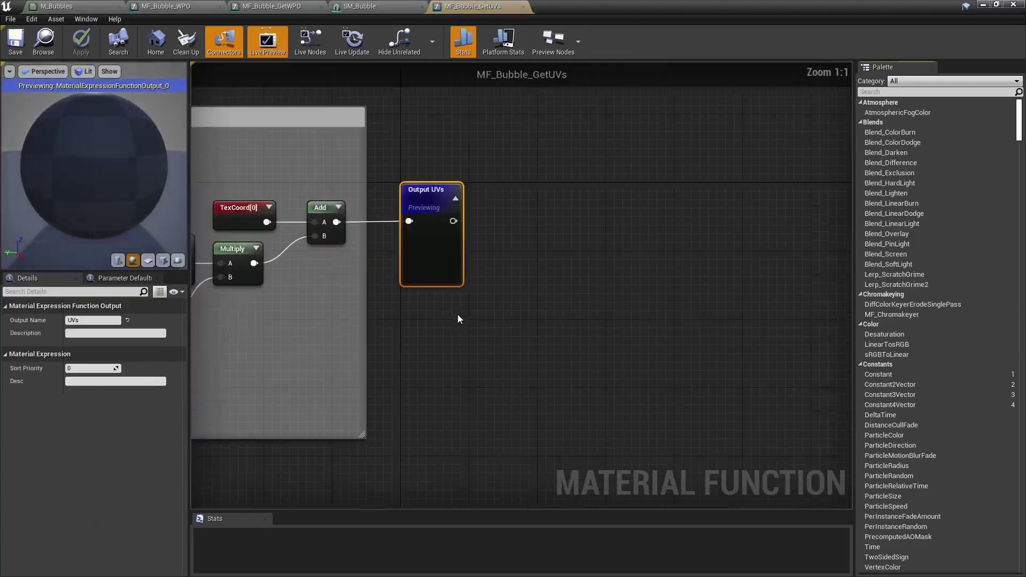
{"action": "left_click", "coordinate": [630, 230]}
{"action": "left_click", "coordinate": [707, 233]}
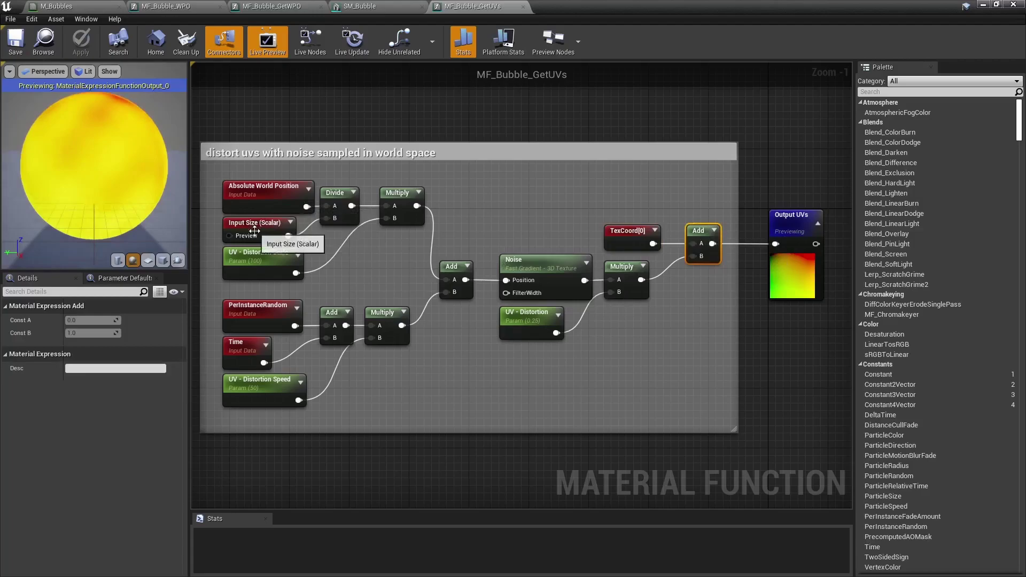
{"action": "left_click", "coordinate": [262, 320]}
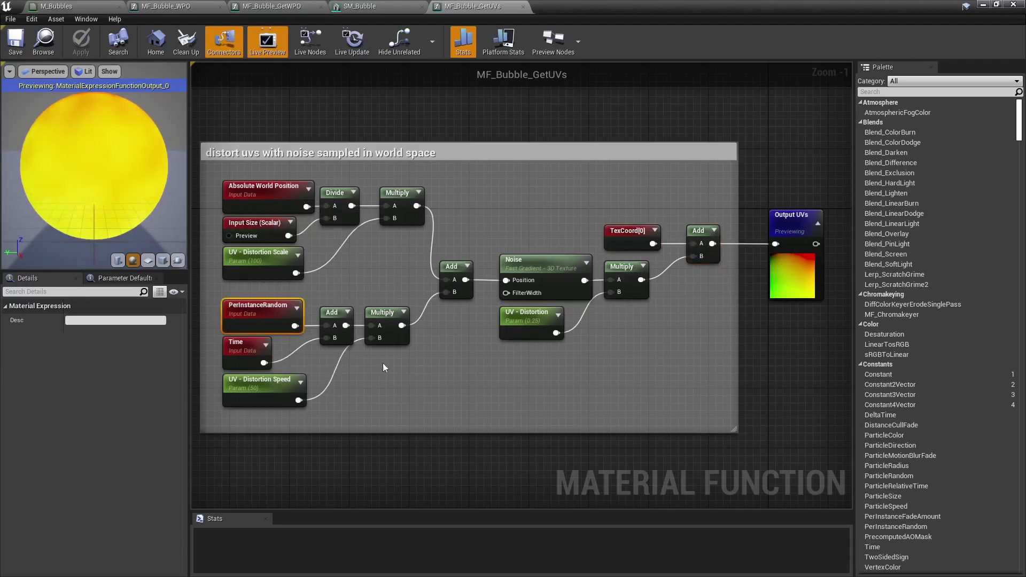
{"action": "left_click", "coordinate": [531, 261]}
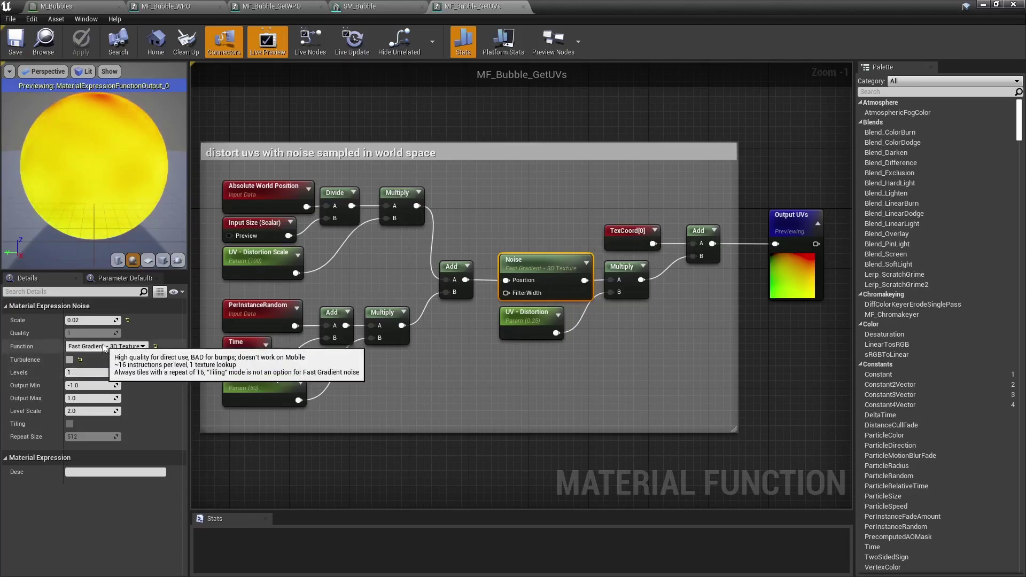
{"action": "left_click", "coordinate": [603, 343]}
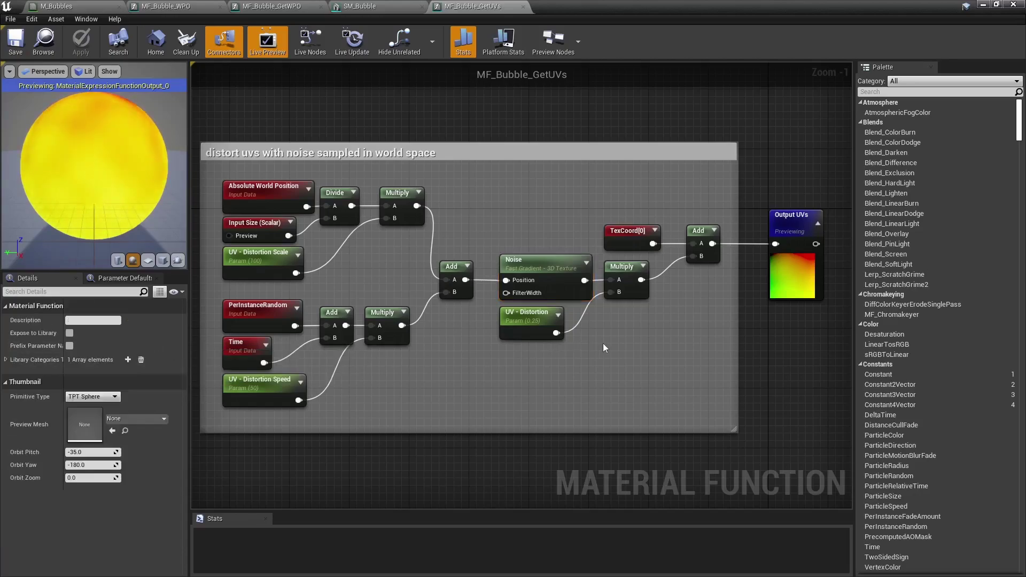
{"action": "left_click", "coordinate": [94, 6]}
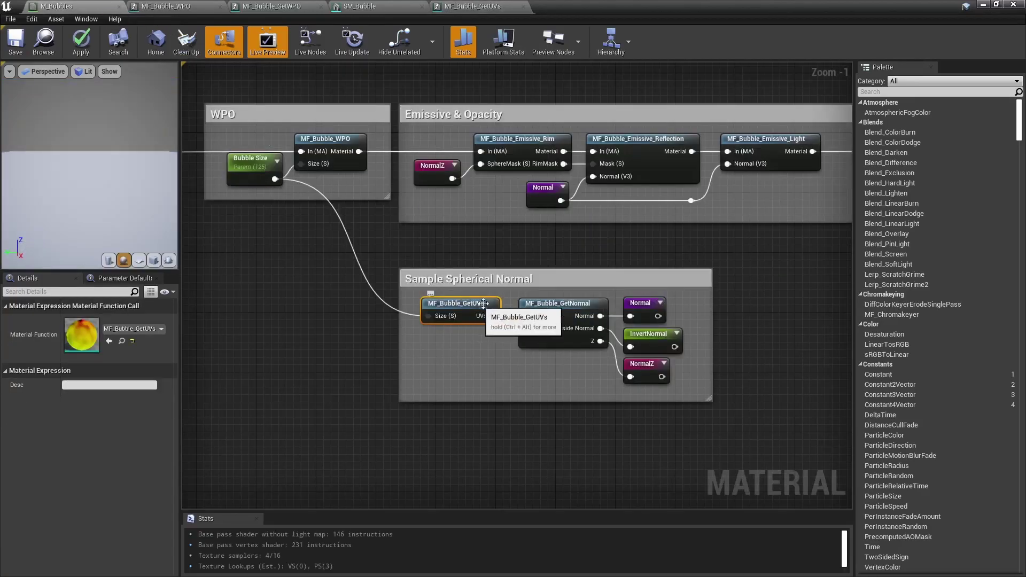
Step: Open MF_Bubble_GetNormal, then render the Blender sphere's normal-colour image with F12
{"action": "double_click", "coordinate": [561, 306]}
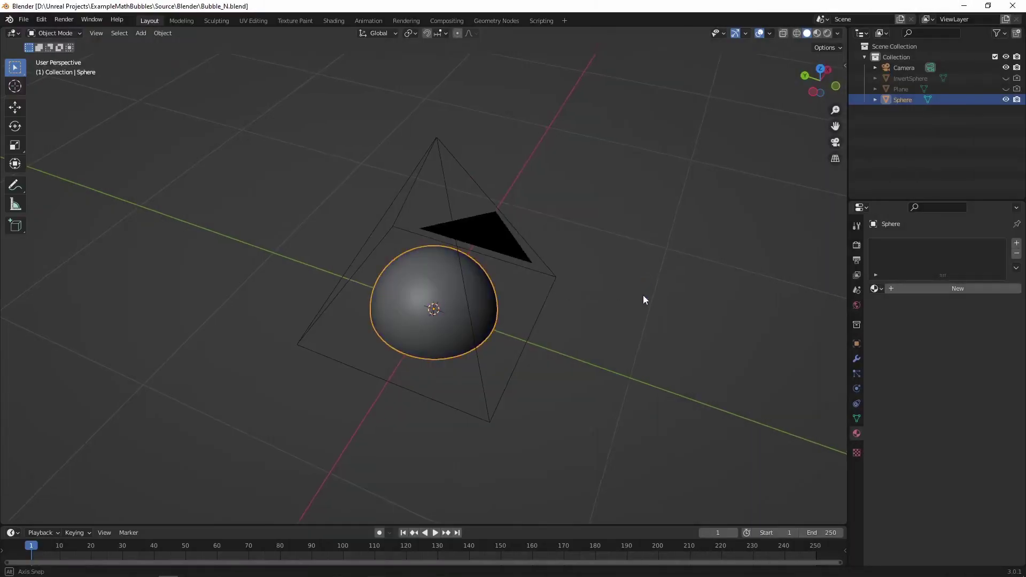
{"action": "mouse_move", "coordinate": [643, 294]}
{"action": "middle_mouse_down"}
{"action": "mouse_move", "coordinate": [552, 272]}
{"action": "mouse_move", "coordinate": [660, 287]}
{"action": "mouse_move", "coordinate": [643, 287]}
{"action": "middle_mouse_up"}
{"action": "key", "text": "F12"}
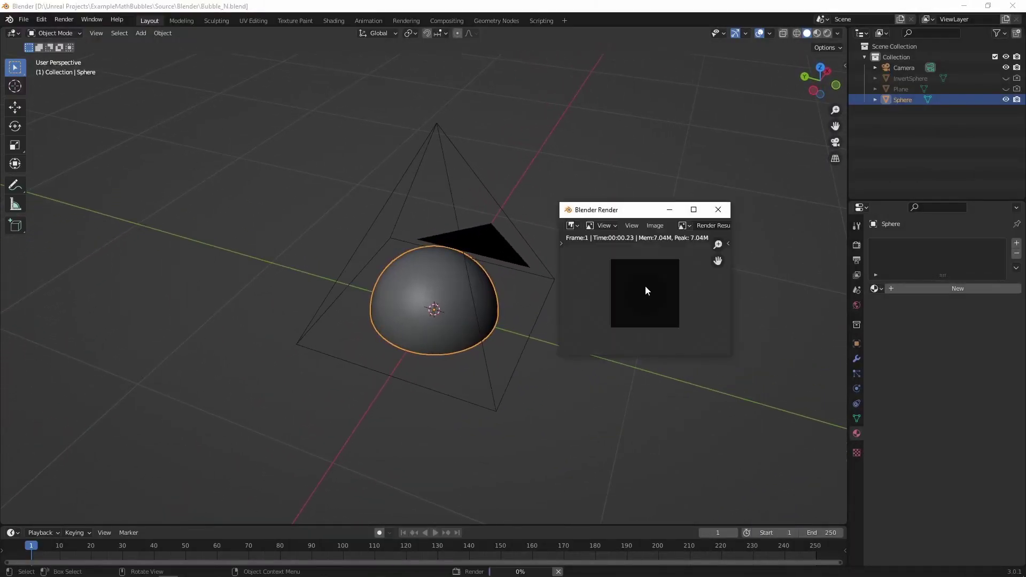
{"action": "left_click", "coordinate": [718, 209]}
Step: Confirm the render output File Format stays OpenEXR
{"action": "left_click", "coordinate": [856, 262]}
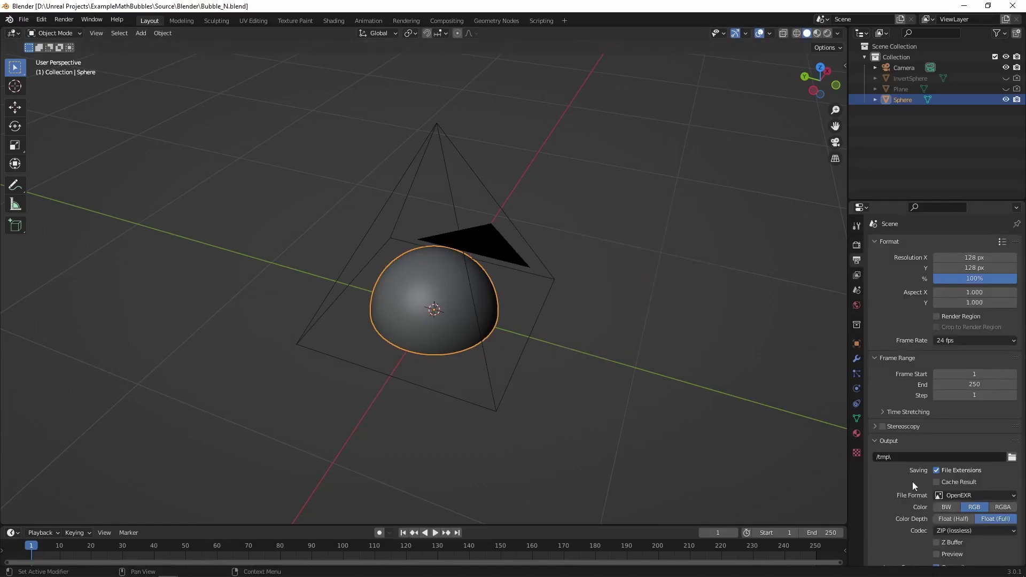
{"action": "left_click", "coordinate": [980, 496]}
{"action": "left_click", "coordinate": [980, 496]}
Step: Inspect MF_Bubble_GetNormal's Texture Sample, TransformVector and Output Normal nodes
{"action": "key", "text": "alt+Tab"}
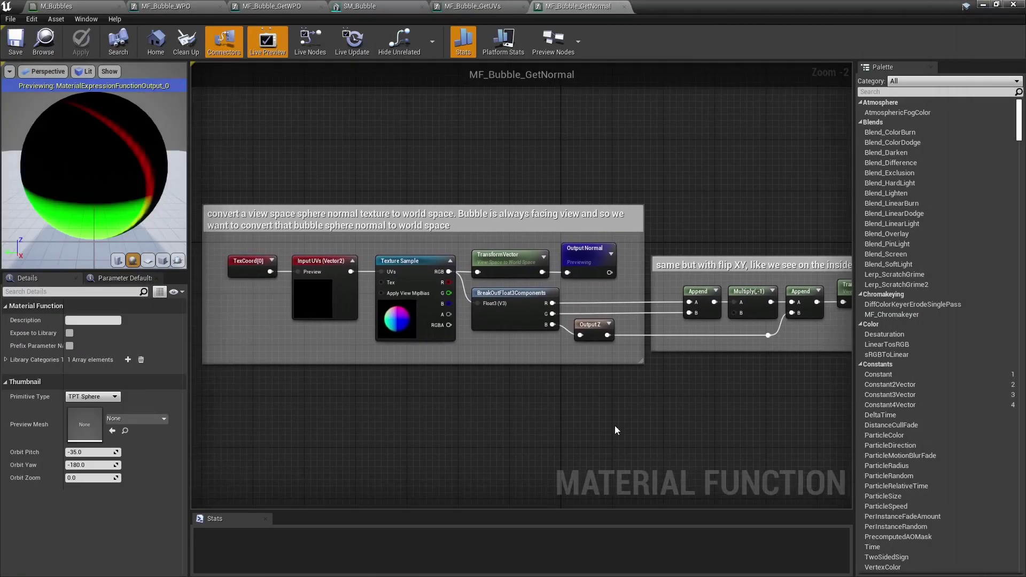
{"action": "left_click", "coordinate": [395, 326]}
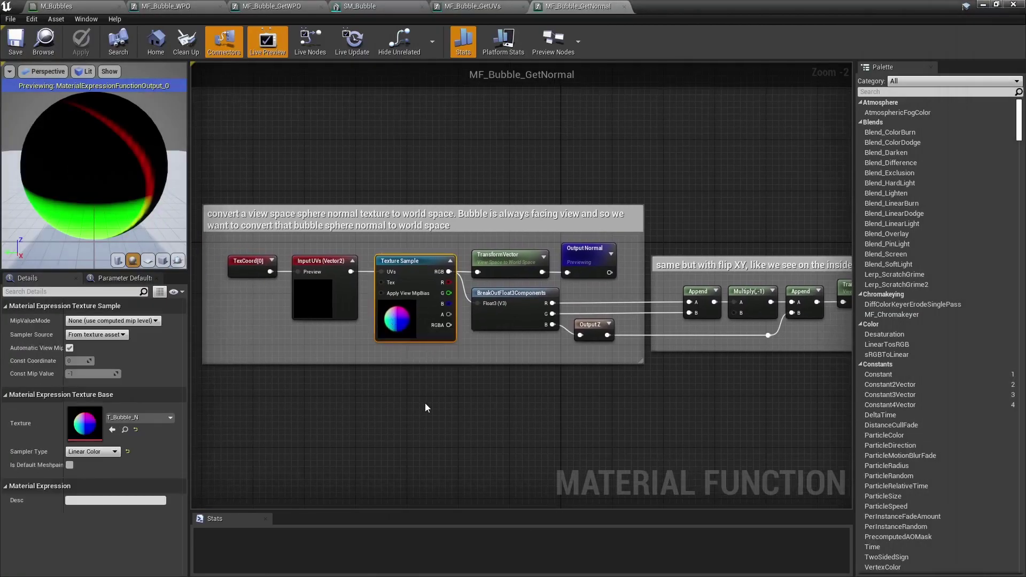
{"action": "left_click", "coordinate": [517, 268]}
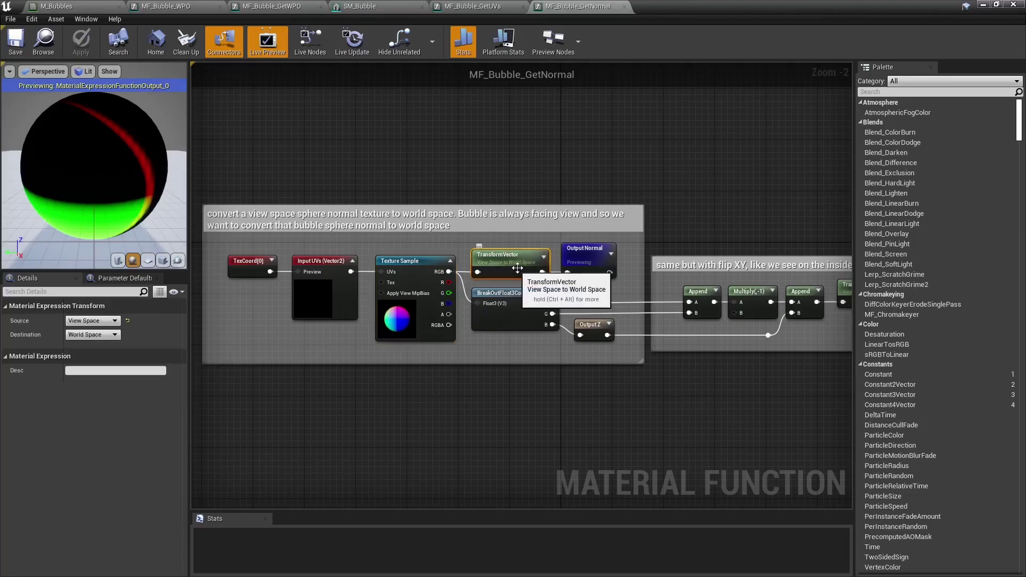
{"action": "left_click", "coordinate": [582, 274]}
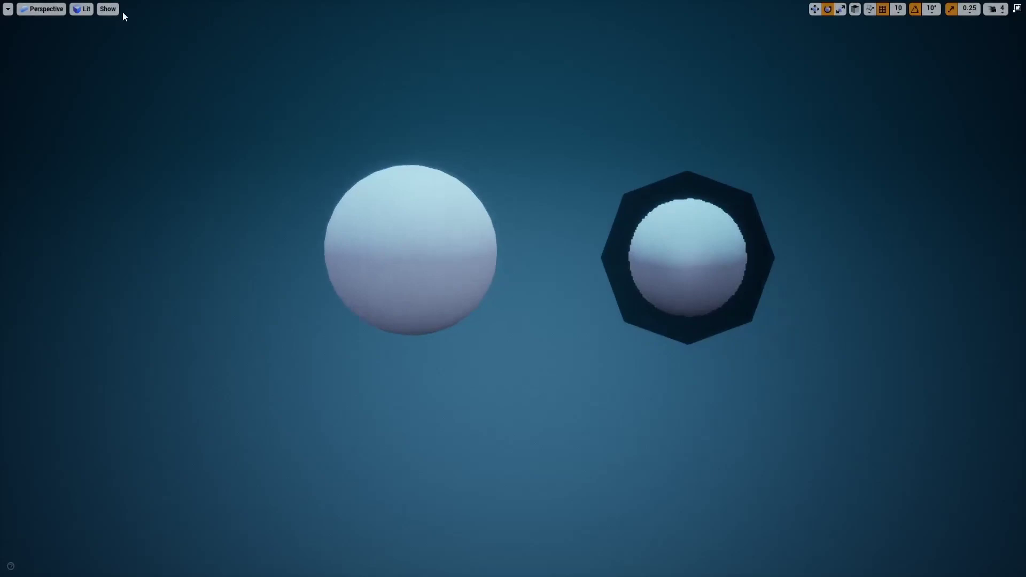
Step: Switch the viewport to Buffer Visualization's World Normal view mode
{"action": "left_click", "coordinate": [81, 8]}
{"action": "mouse_move", "coordinate": [122, 151]}
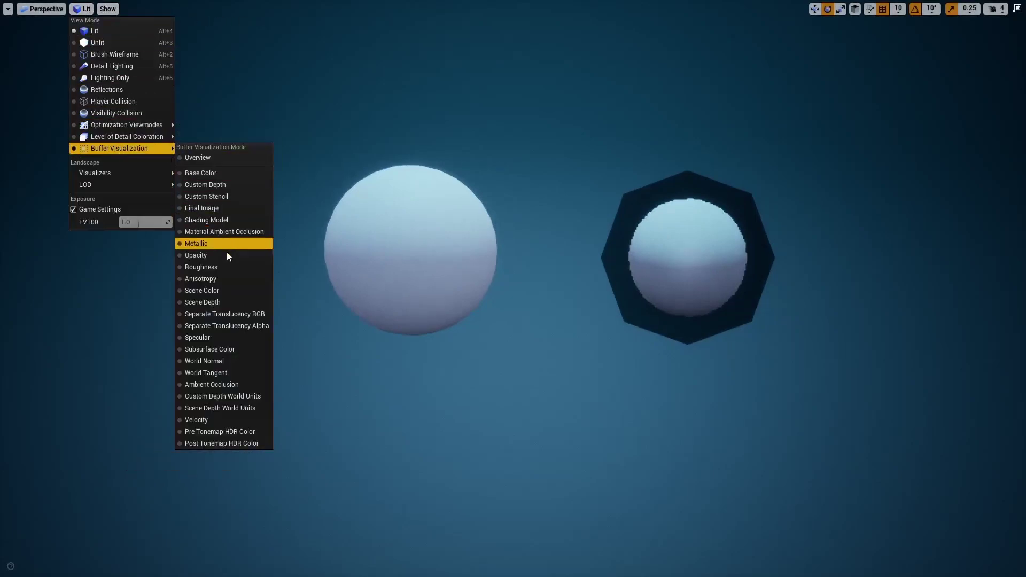
{"action": "left_click", "coordinate": [225, 361]}
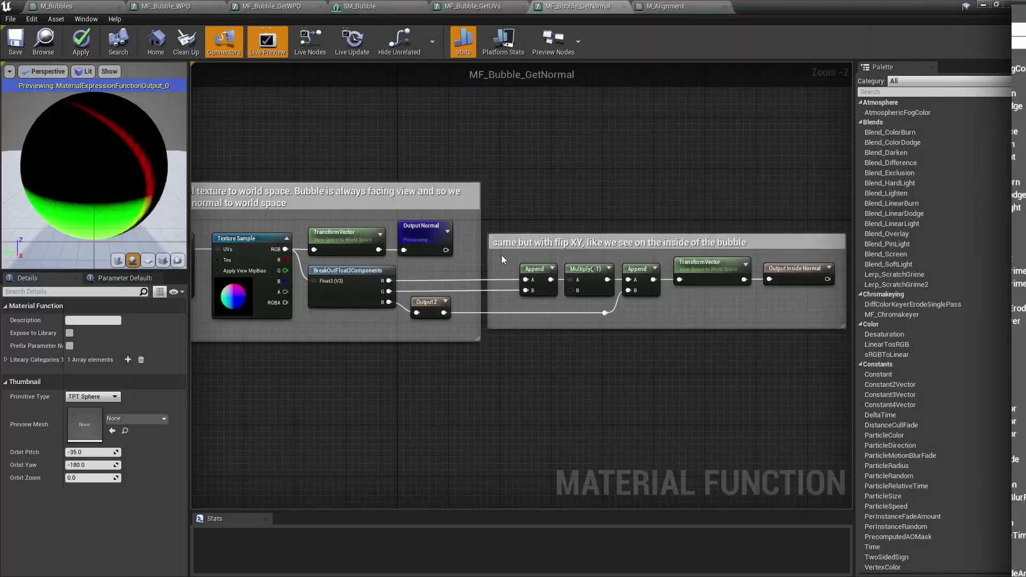
Step: Highlight the Append, Multiply(-1) and Append nodes that flip the inside normal, then deselect
{"action": "left_click_drag", "start_coordinate": [501, 257], "coordinate": [643, 313]}
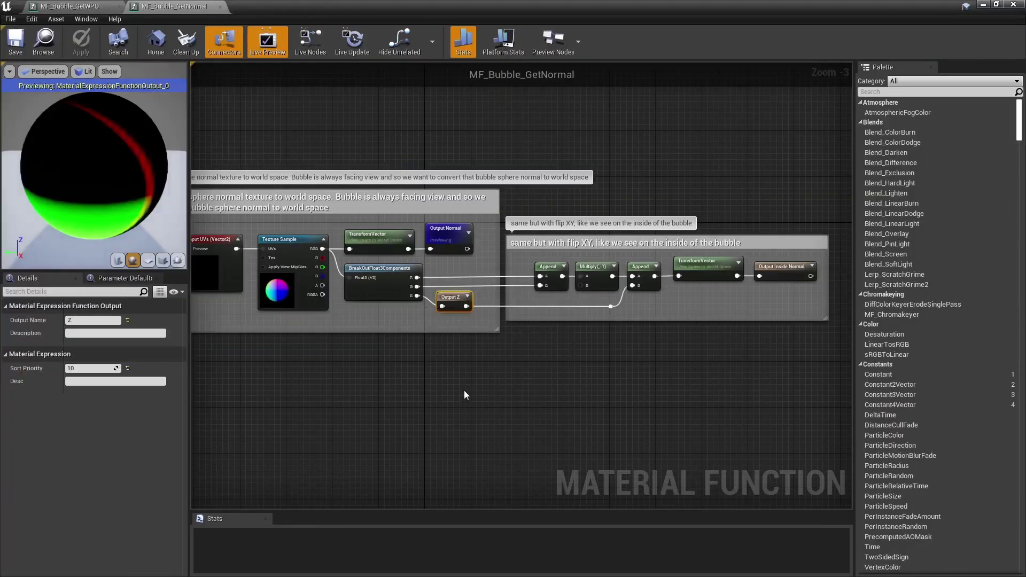
{"action": "left_click", "coordinate": [464, 390]}
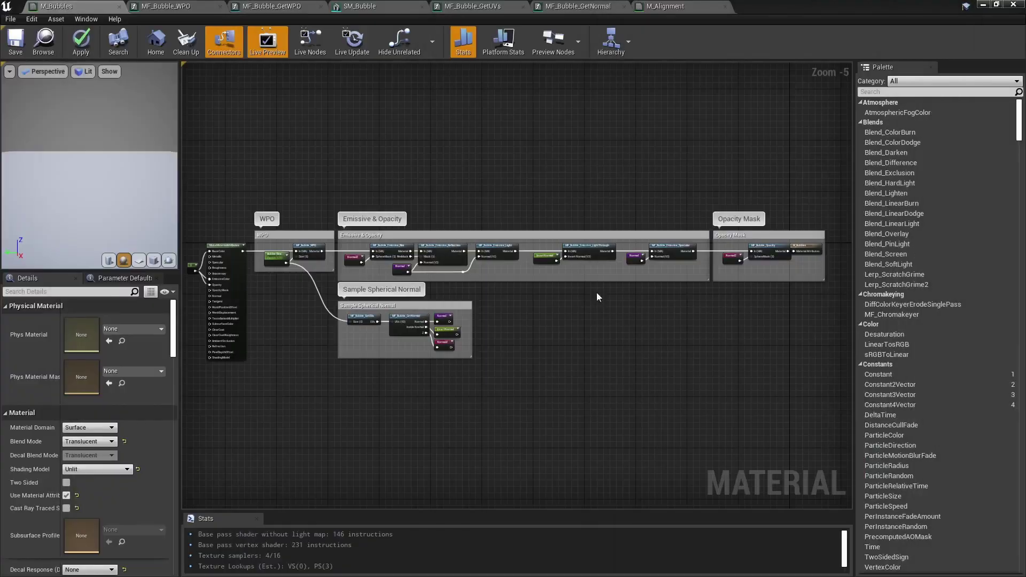
Step: Rearrange the M_Bubbles graph so the emissive rim and normal nodes sit closer together
{"action": "right_click_drag", "start_coordinate": [597, 292], "coordinate": [637, 315]}
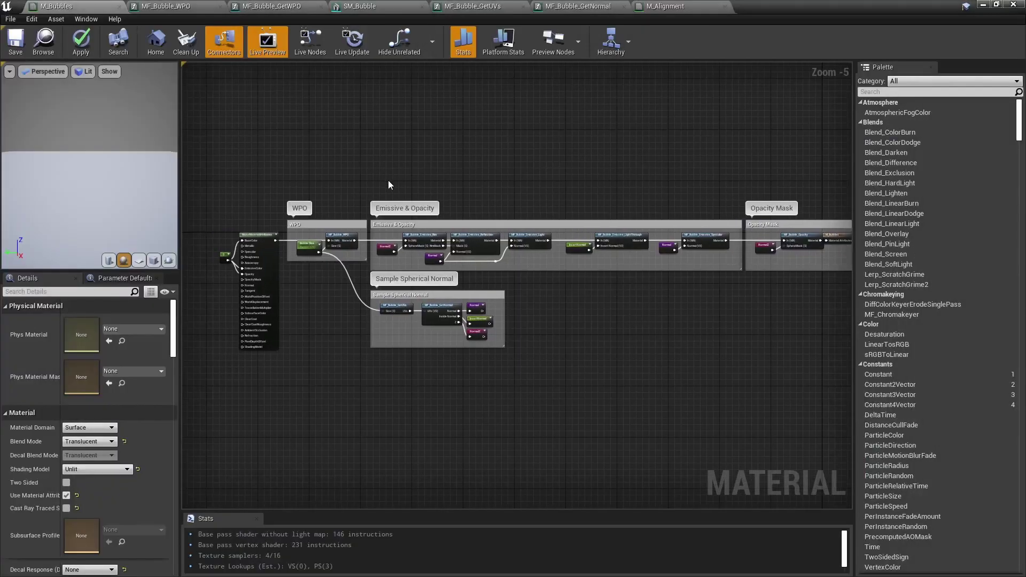
{"action": "left_click_drag", "start_coordinate": [662, 265], "coordinate": [705, 264]}
{"action": "left_click", "coordinate": [535, 192]}
{"action": "scroll", "coordinate": [385, 235], "scroll_direction": "up", "scroll_amount": 5}
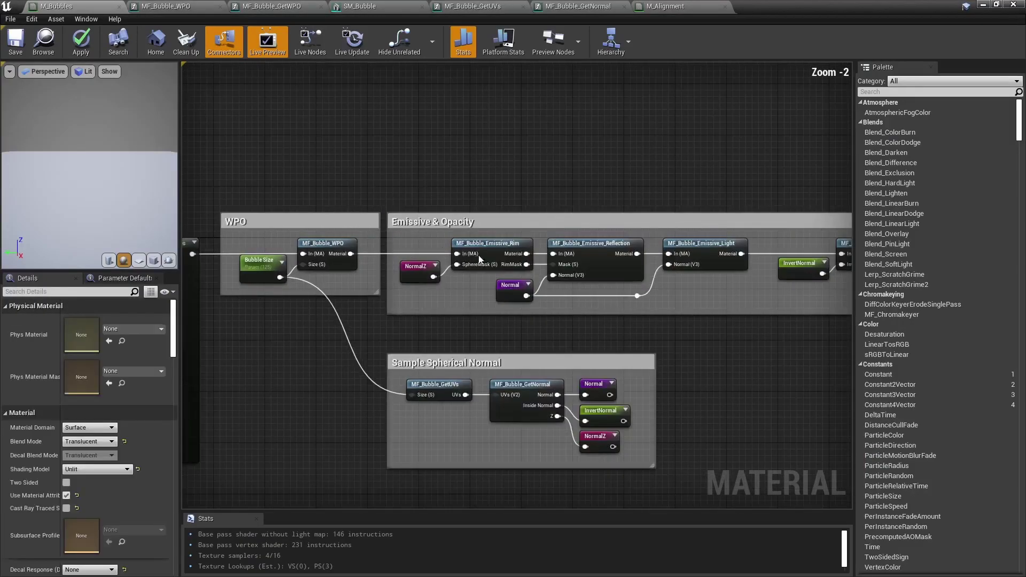
{"action": "left_click", "coordinate": [488, 253]}
{"action": "right_click_drag", "start_coordinate": [443, 298], "coordinate": [464, 214]}
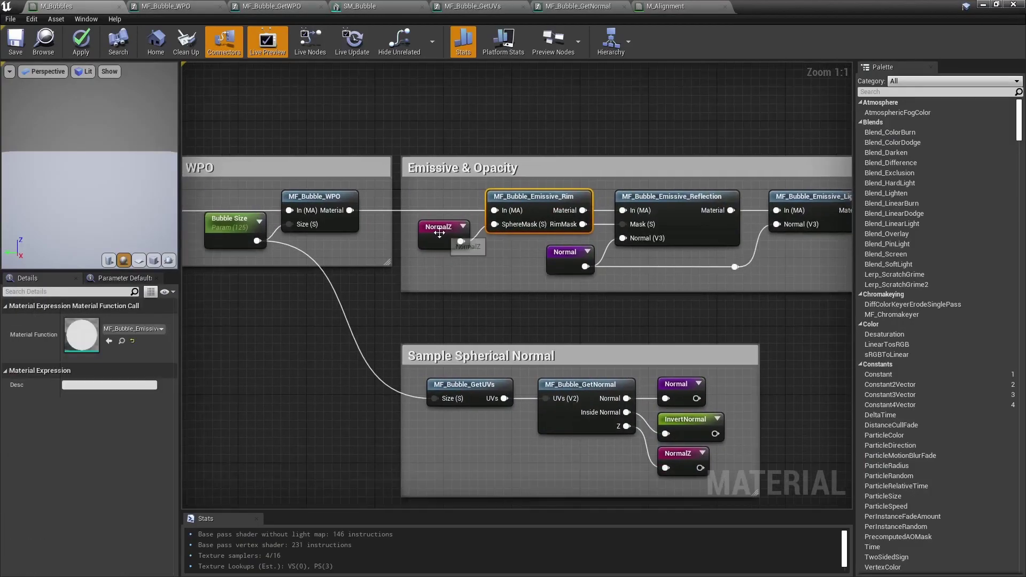
Step: Open MF_Bubble_GetNormal and its T_Bubble_N normal texture in the texture editor
{"action": "left_click", "coordinate": [421, 192]}
{"action": "double_click", "coordinate": [571, 385]}
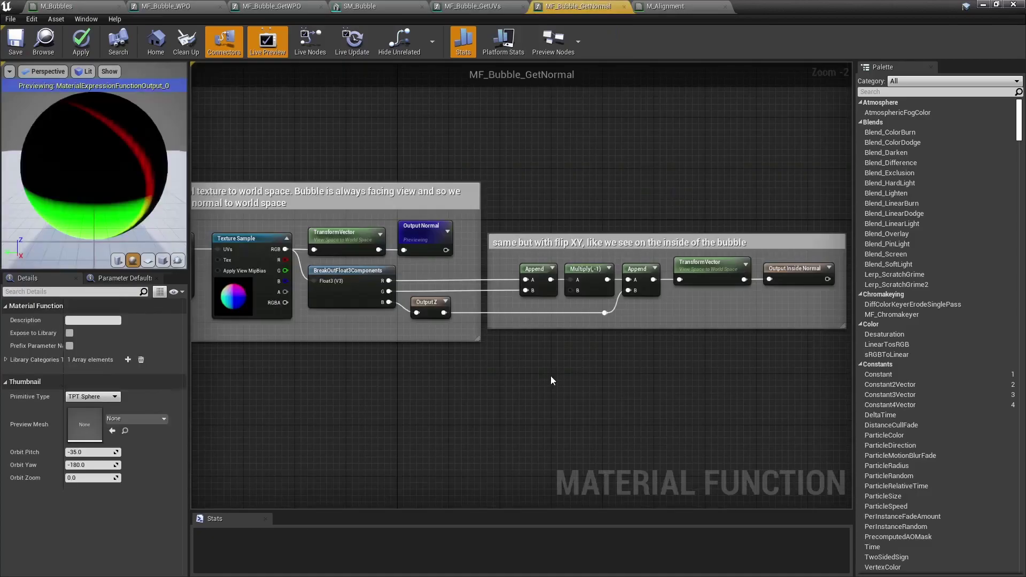
{"action": "double_click", "coordinate": [233, 296]}
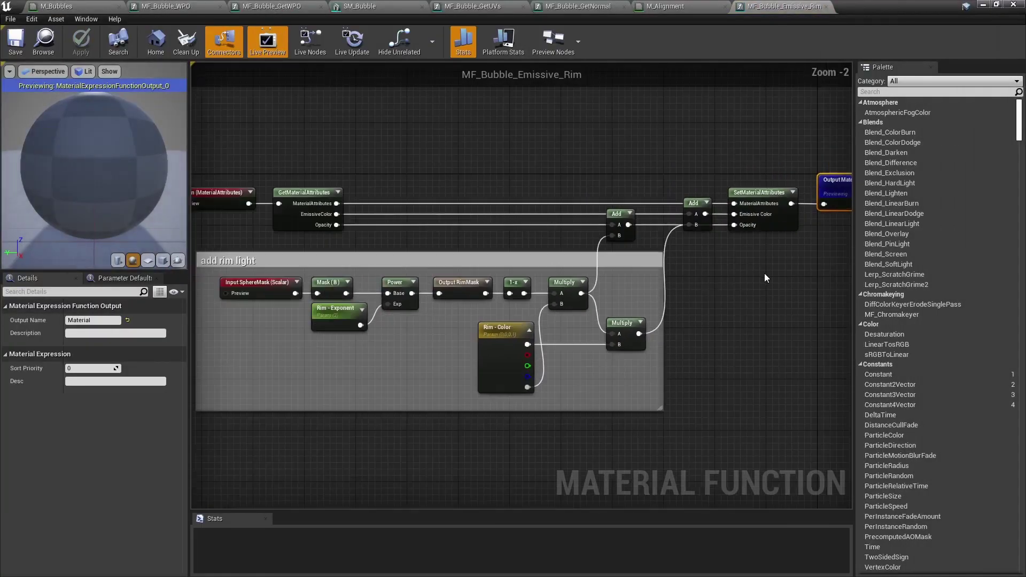
Step: Inspect the Rim - Exponent and Rim - Color parameter nodes in MF_Bubble_Emissive_Rim
{"action": "left_click", "coordinate": [369, 323]}
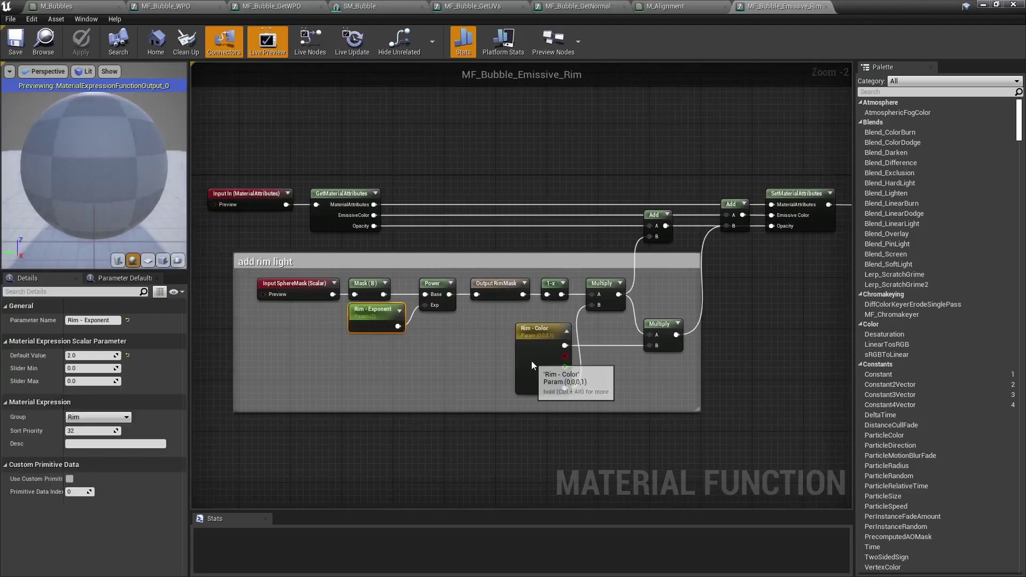
{"action": "left_click", "coordinate": [531, 361]}
{"action": "left_click", "coordinate": [624, 366]}
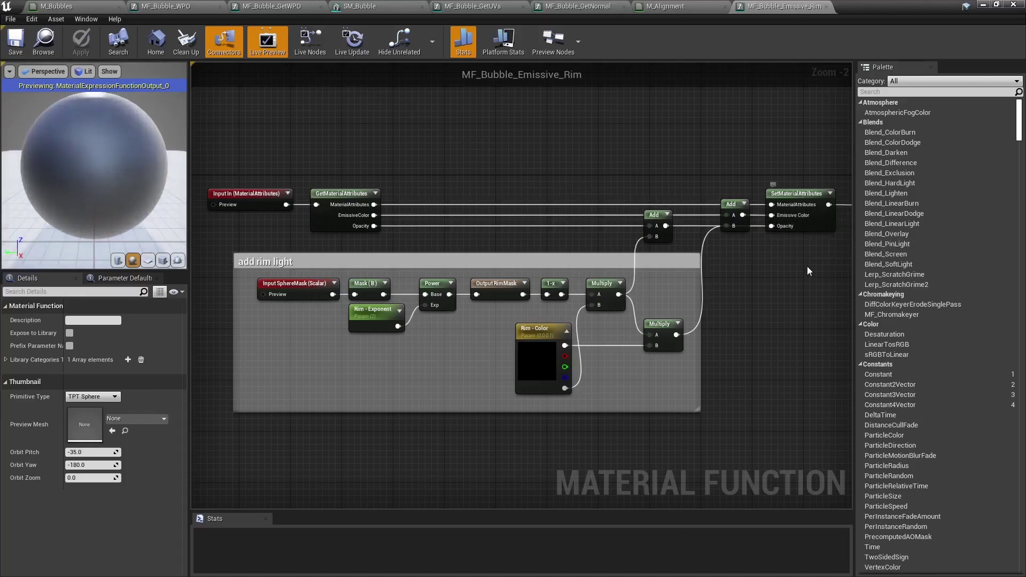
Step: Lower the Rim - Color brightness, reducing its intensity from 10 to 1
{"action": "left_click", "coordinate": [516, 361]}
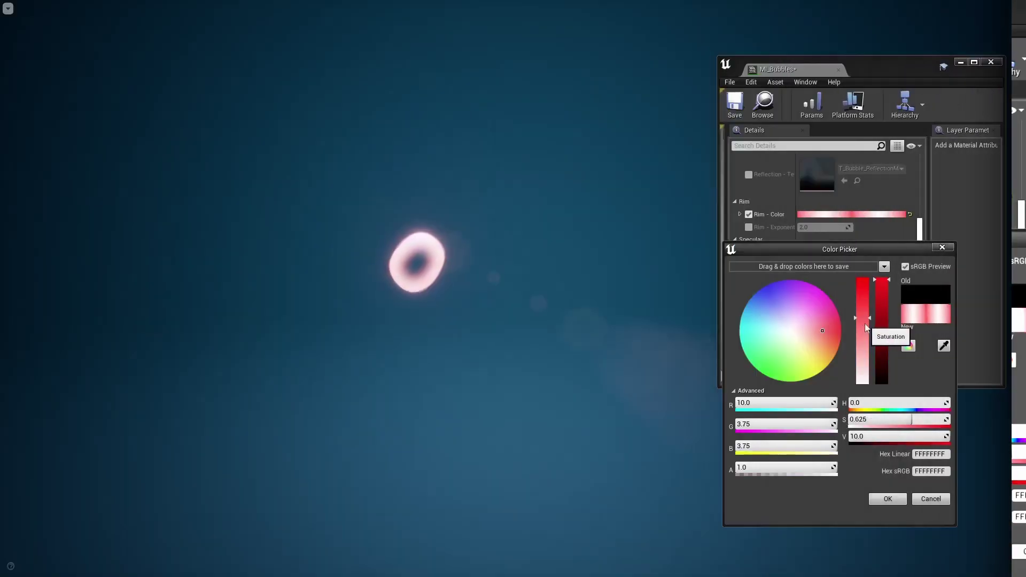
{"action": "left_click_drag", "start_coordinate": [864, 323], "coordinate": [864, 381]}
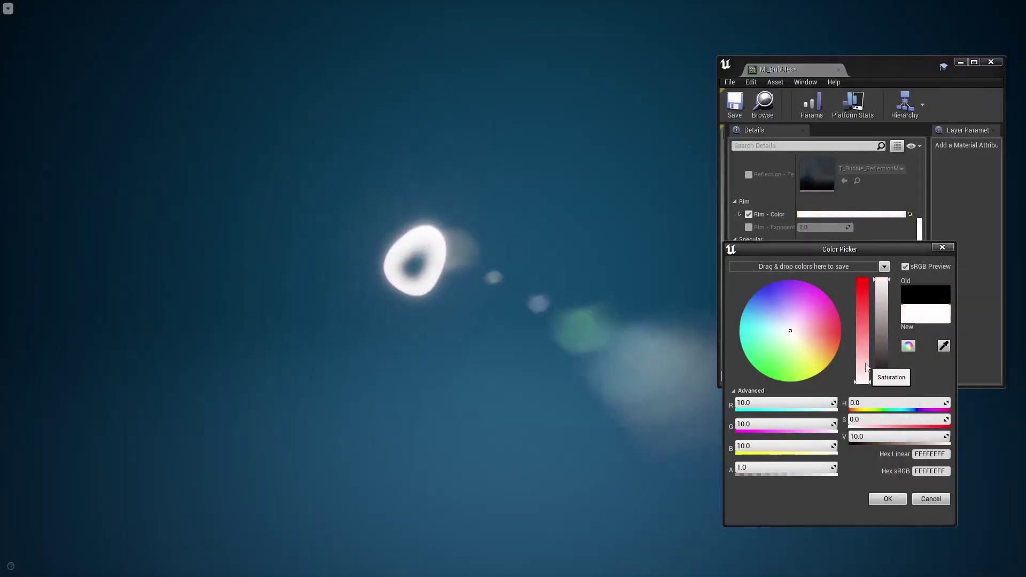
{"action": "left_click_drag", "start_coordinate": [880, 336], "coordinate": [881, 279]}
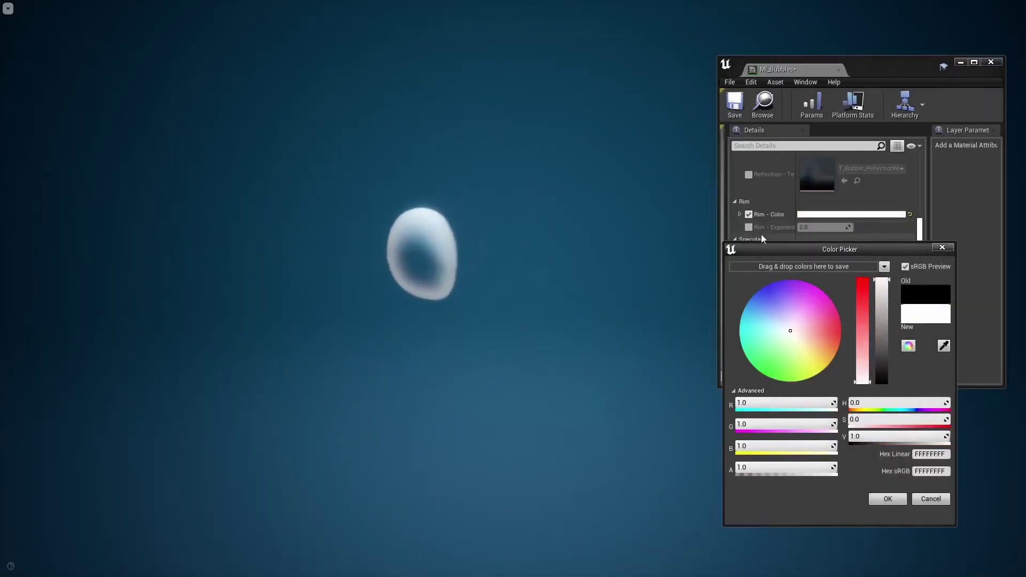
Step: Override Rim - Exponent and try the values 1.0, then 0.5
{"action": "left_click", "coordinate": [749, 227]}
{"action": "left_click", "coordinate": [817, 227]}
{"action": "type", "text": "1"}
{"action": "key", "text": "Return"}
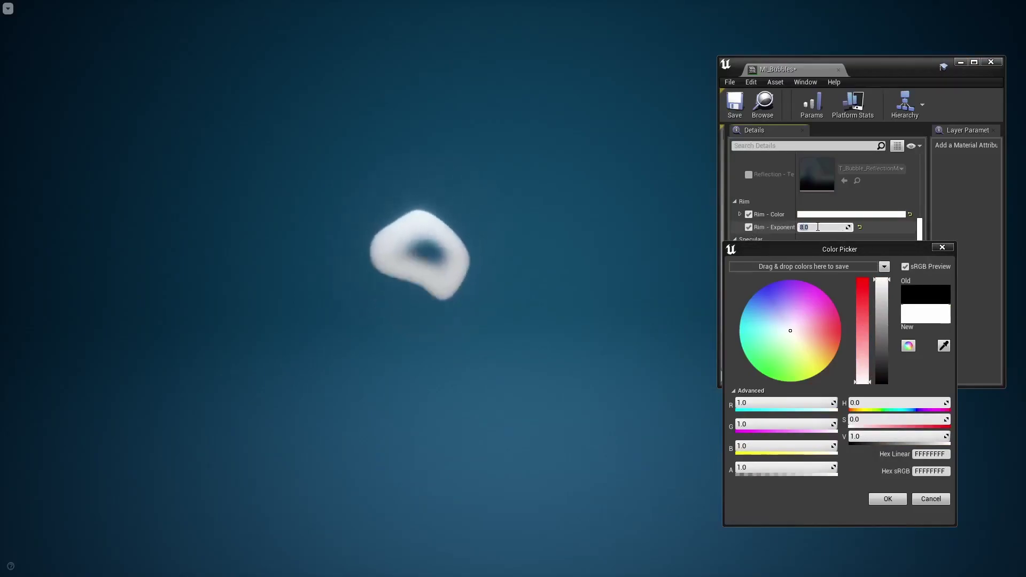
{"action": "type", "text": "0.5"}
{"action": "key", "text": "Return"}
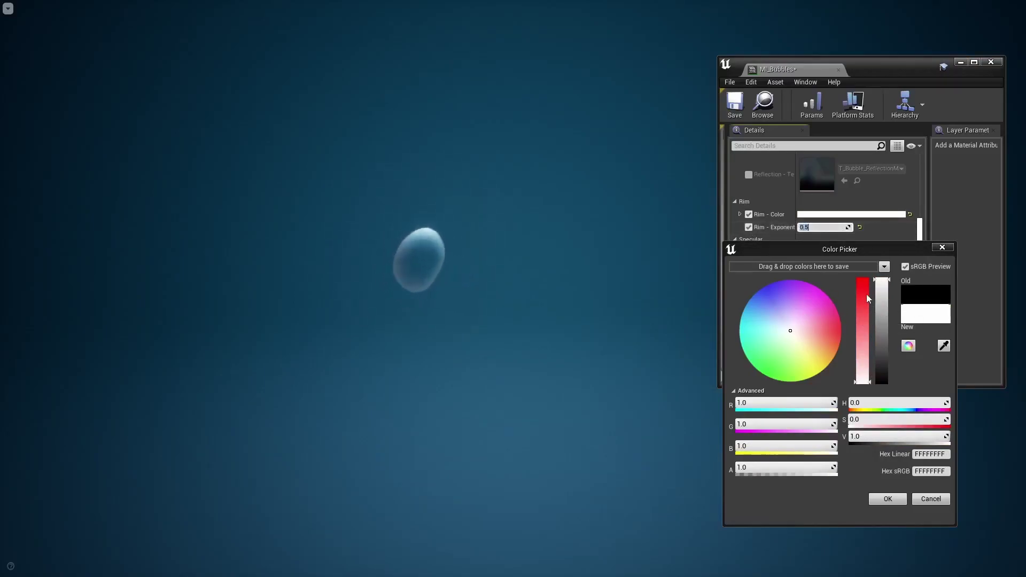
Step: Darken the rim colour to black and enter 4 for Rim - Exponent
{"action": "left_click_drag", "start_coordinate": [883, 308], "coordinate": [882, 382]}
{"action": "left_click", "coordinate": [816, 227]}
{"action": "type", "text": "4"}
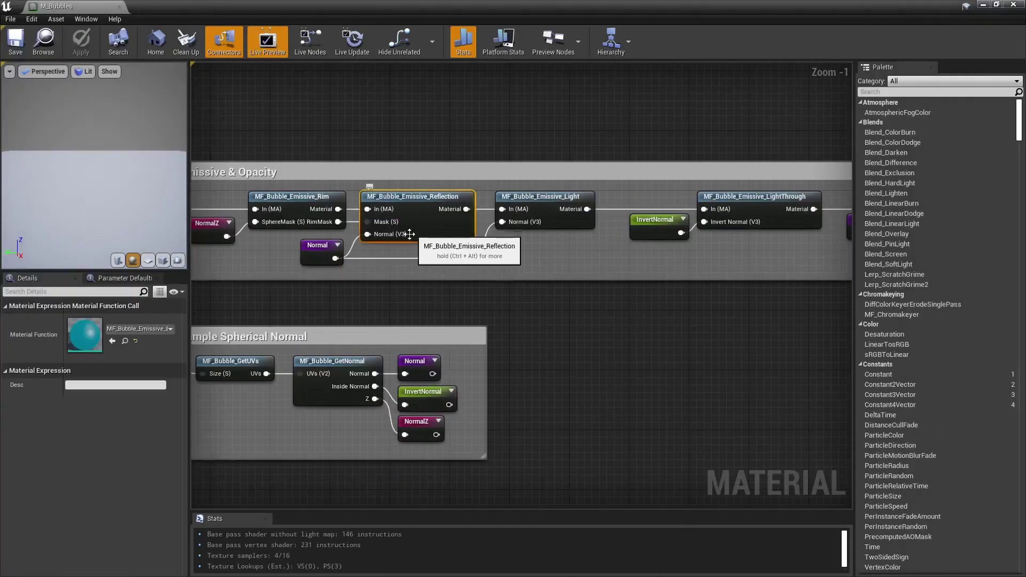
Step: Review MF_Bubble_Emissive_Reflection's Input Normal, CustomReflectionVector, Reflection - Texture and Reflection - Strength nodes
{"action": "double_click", "coordinate": [466, 234]}
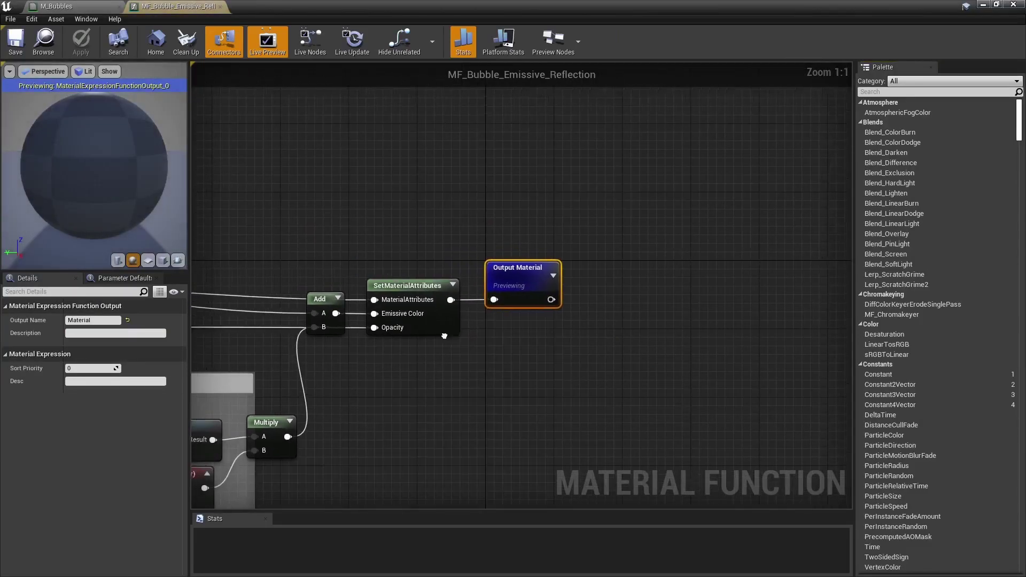
{"action": "left_click", "coordinate": [329, 291]}
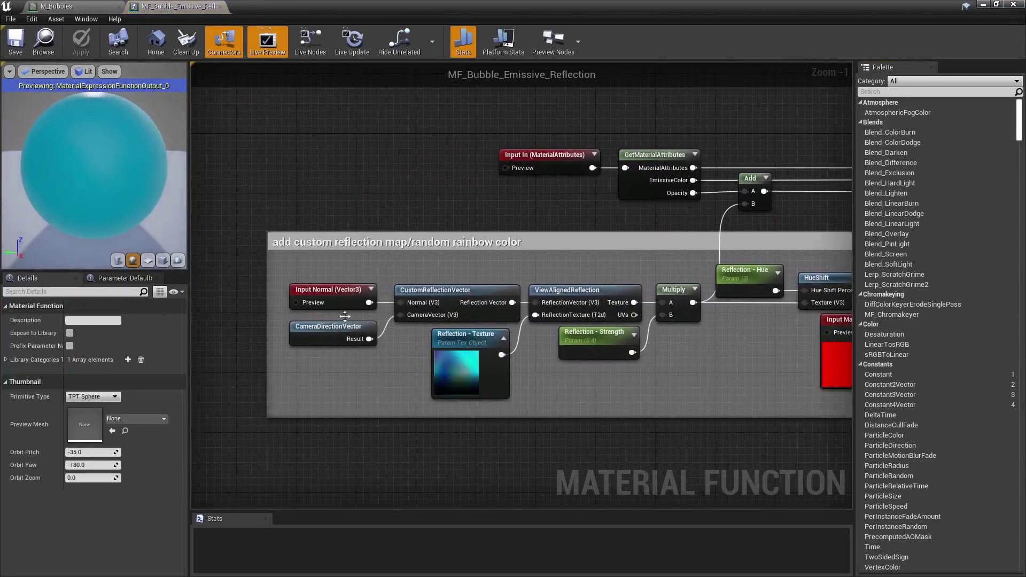
{"action": "left_click", "coordinate": [438, 302]}
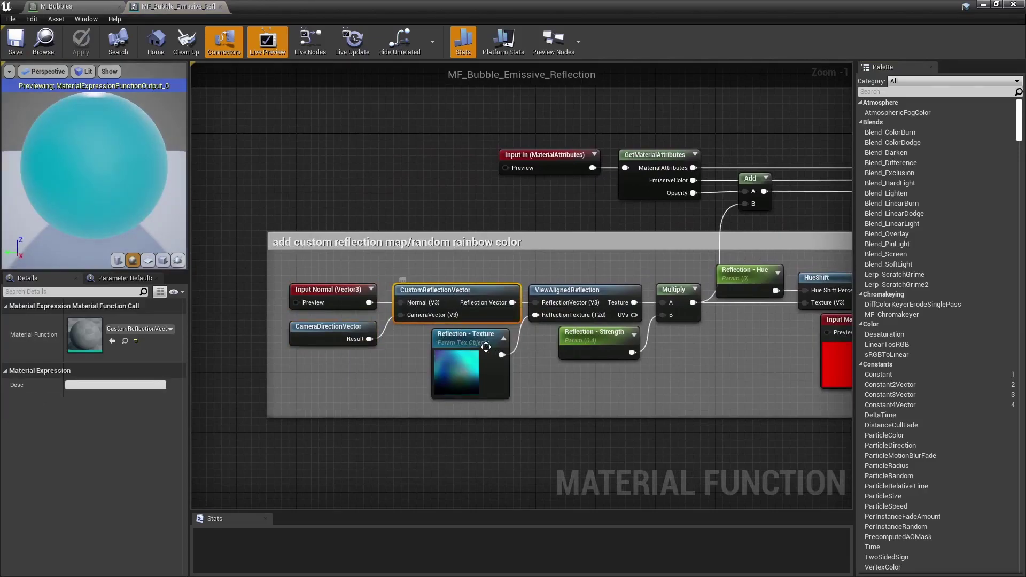
{"action": "left_click", "coordinate": [473, 366]}
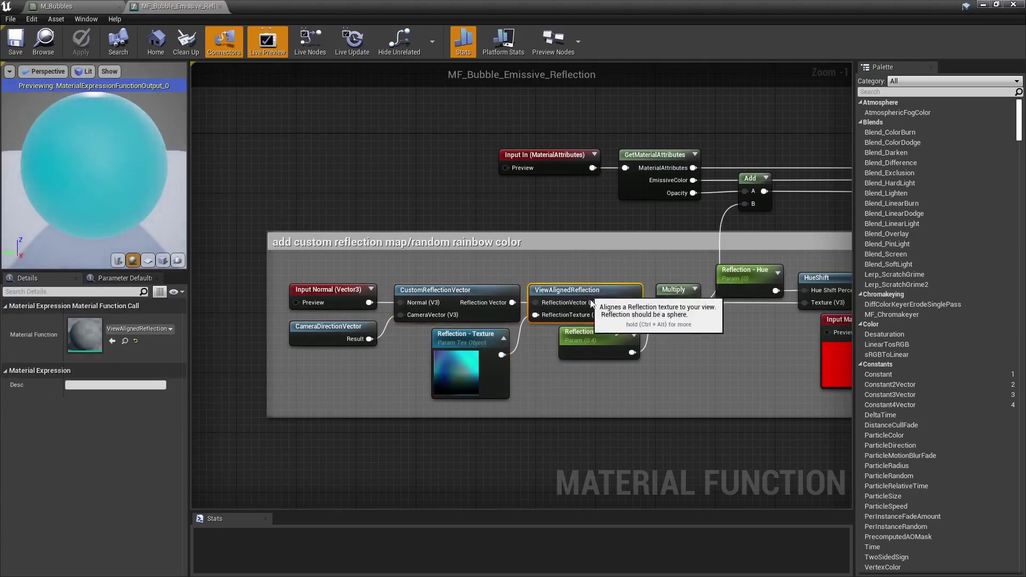
{"action": "left_click", "coordinate": [599, 346]}
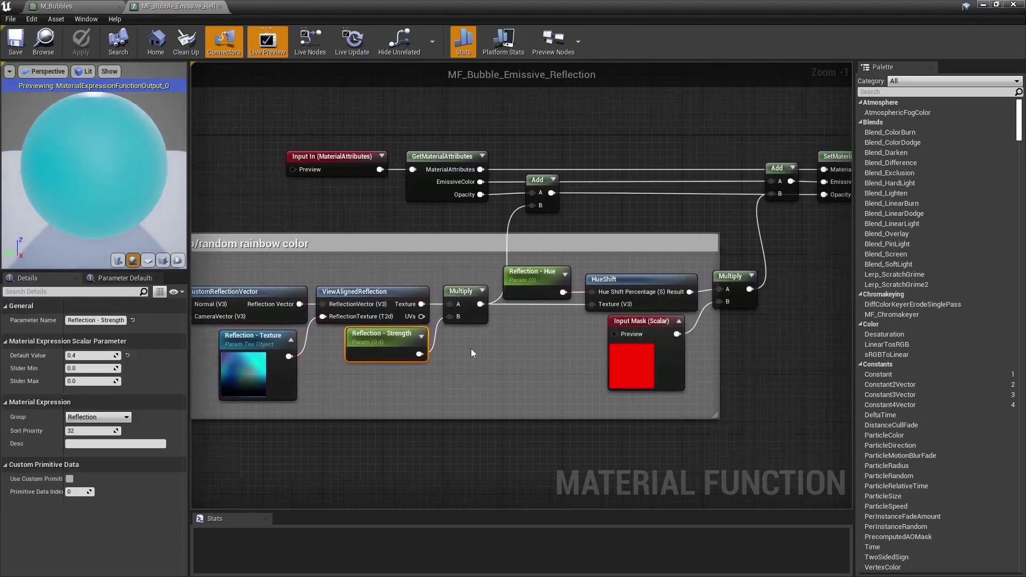
Step: Set Reflection - Hue to -0.1 in the material instance
{"action": "scroll", "coordinate": [470, 348], "scroll_direction": "down", "scroll_amount": 1}
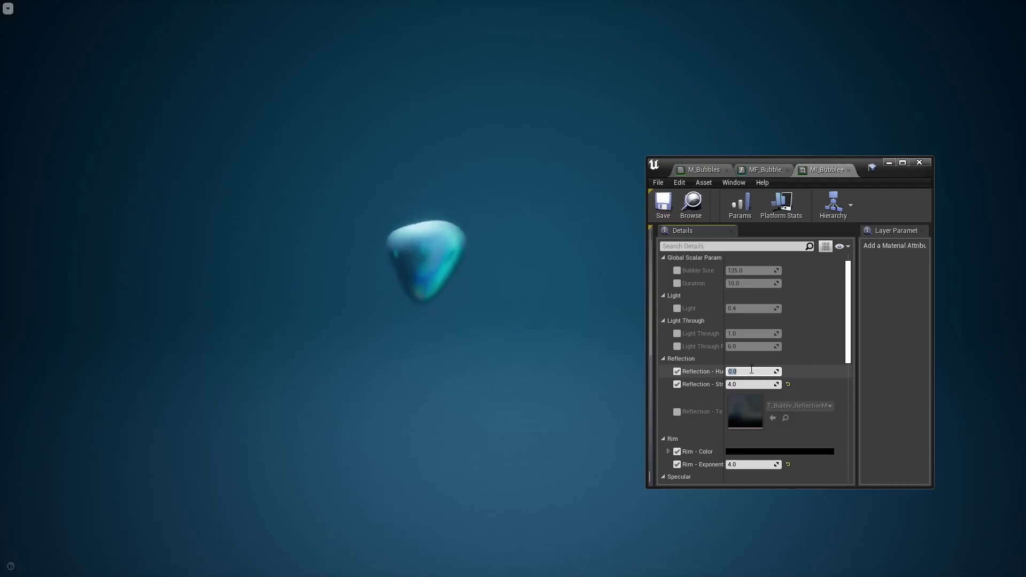
{"action": "type", "text": "-0.1"}
{"action": "key", "text": "Return"}
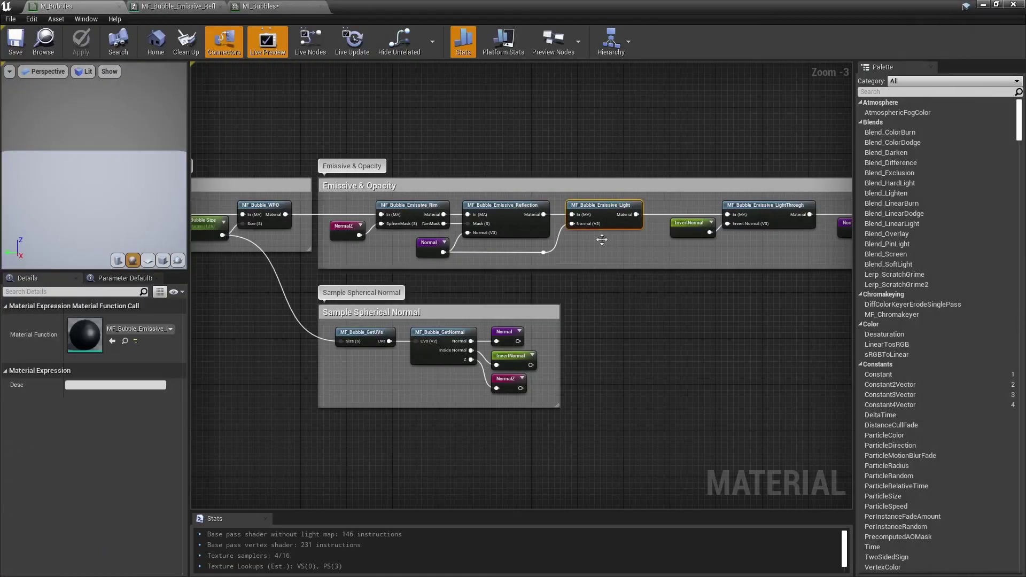
{"action": "double_click", "coordinate": [600, 224]}
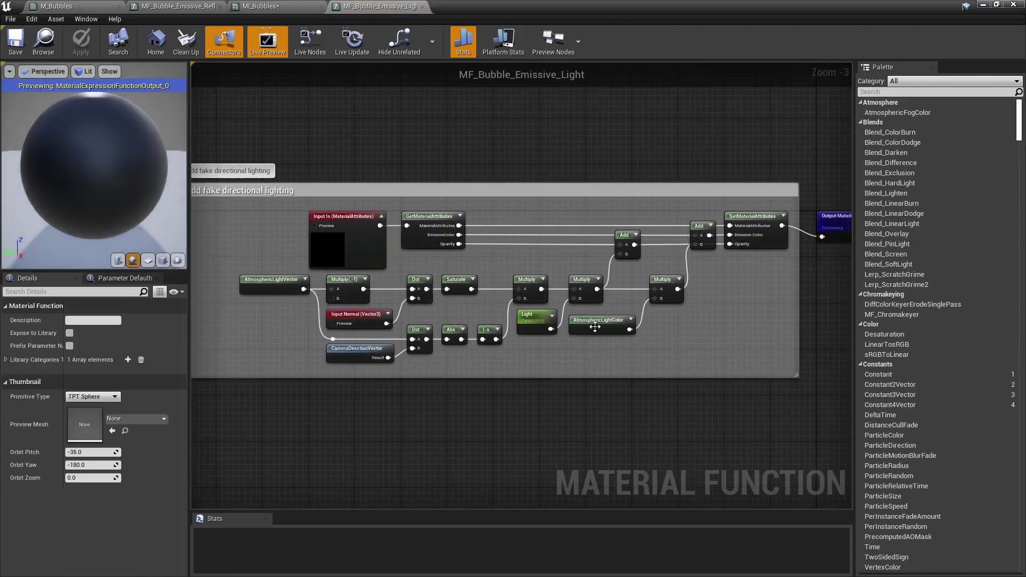
{"action": "left_click", "coordinate": [279, 283]}
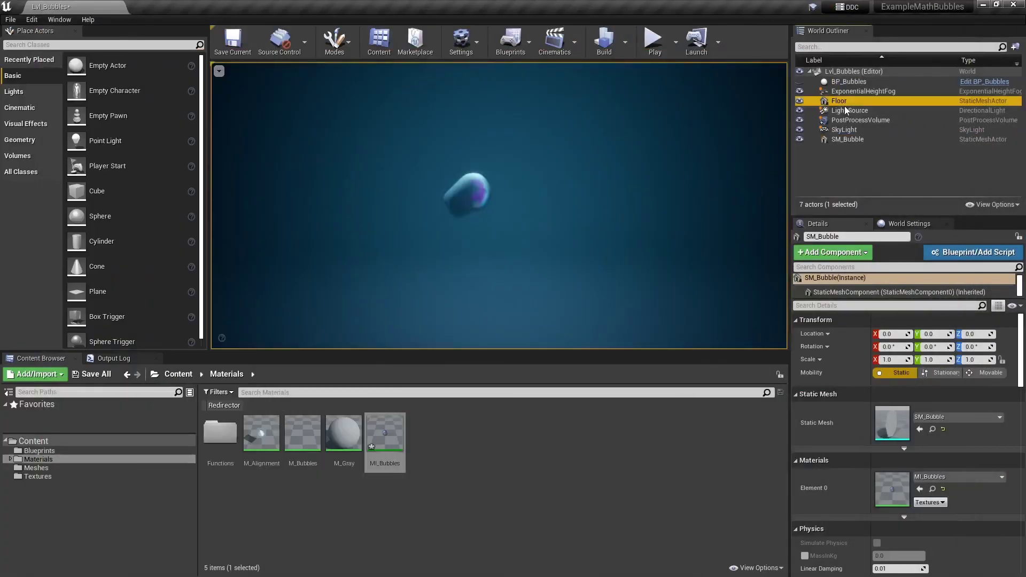
{"action": "left_click", "coordinate": [845, 109]}
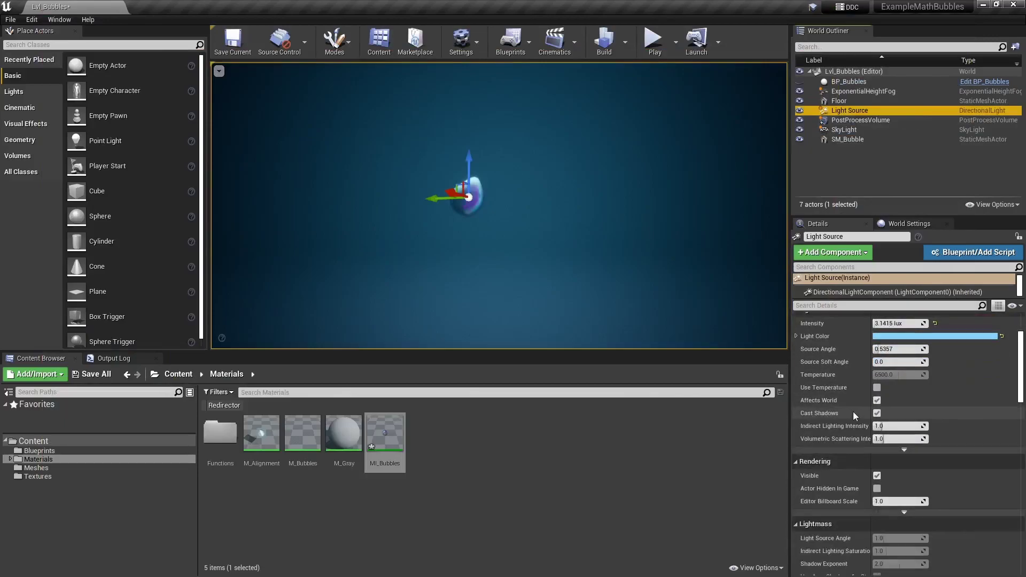
{"action": "scroll", "coordinate": [853, 412], "scroll_direction": "down", "scroll_amount": 10}
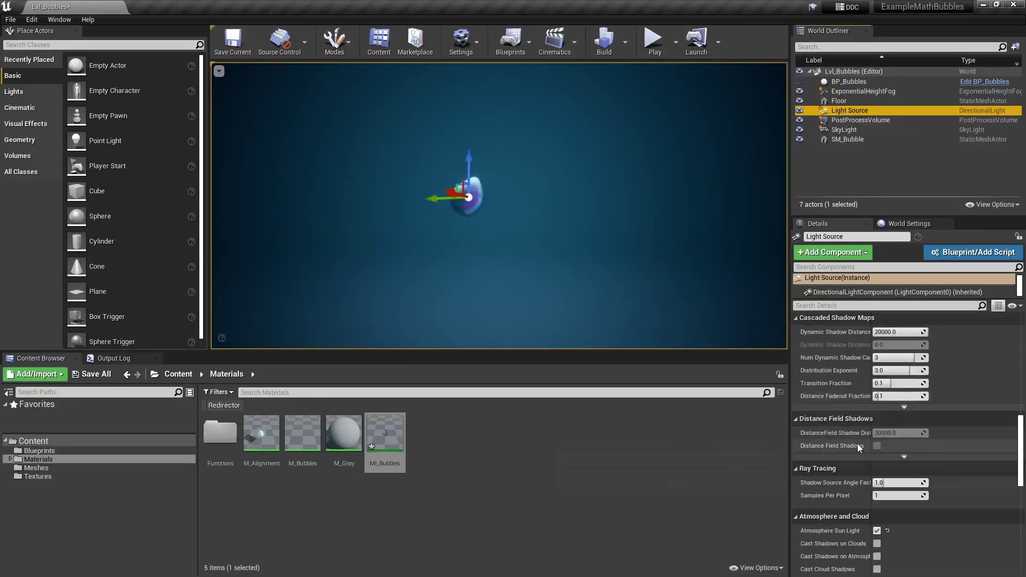
{"action": "scroll", "coordinate": [857, 444], "scroll_direction": "down", "scroll_amount": 2}
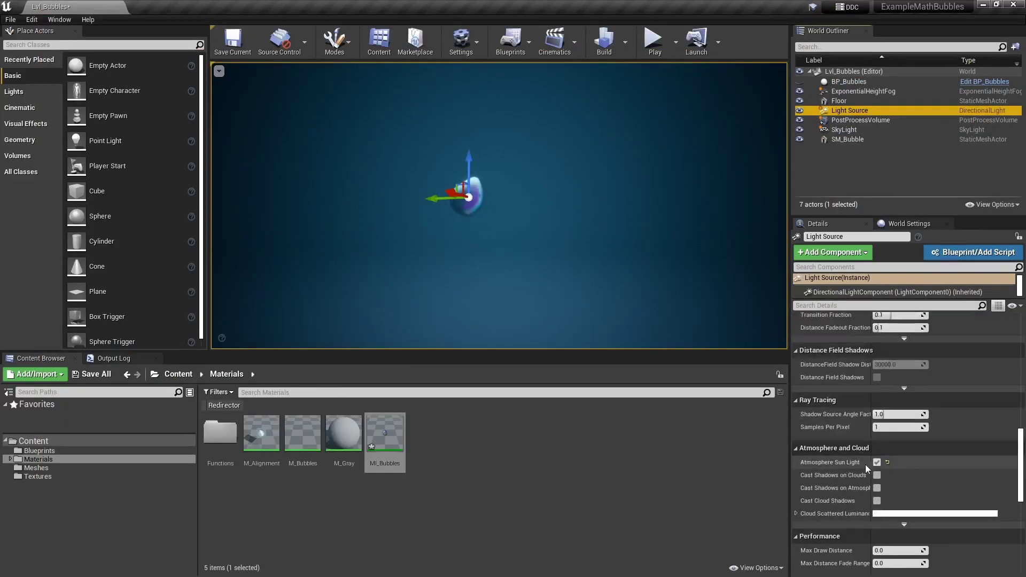
{"action": "scroll", "coordinate": [882, 454], "scroll_direction": "up", "scroll_amount": 10}
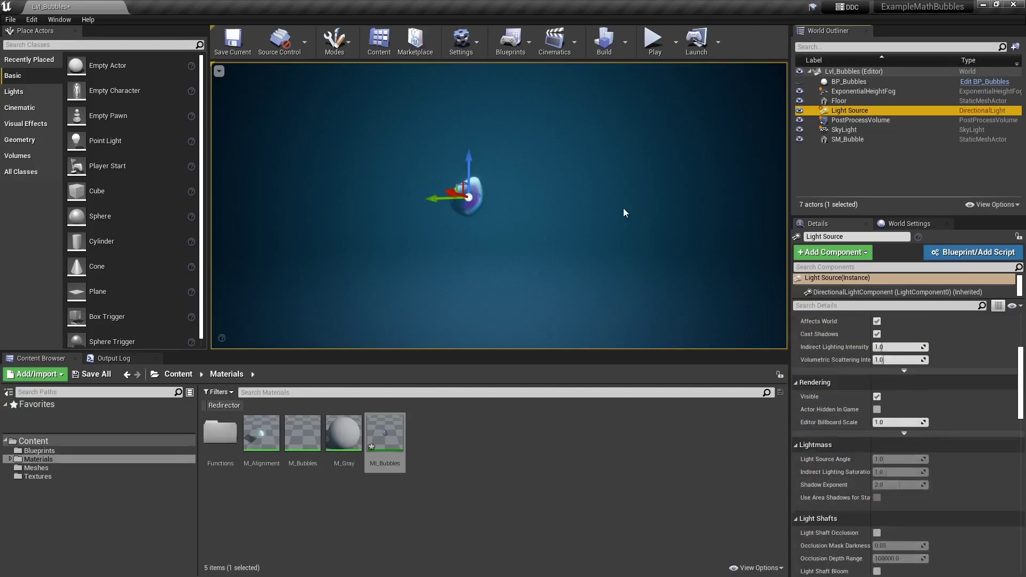
Step: Rotate the directional light to -60 degrees and review MF_Bubble_Emissive_Light's Input Normal and 1-x nodes
{"action": "left_click_drag", "start_coordinate": [501, 254], "coordinate": [465, 139]}
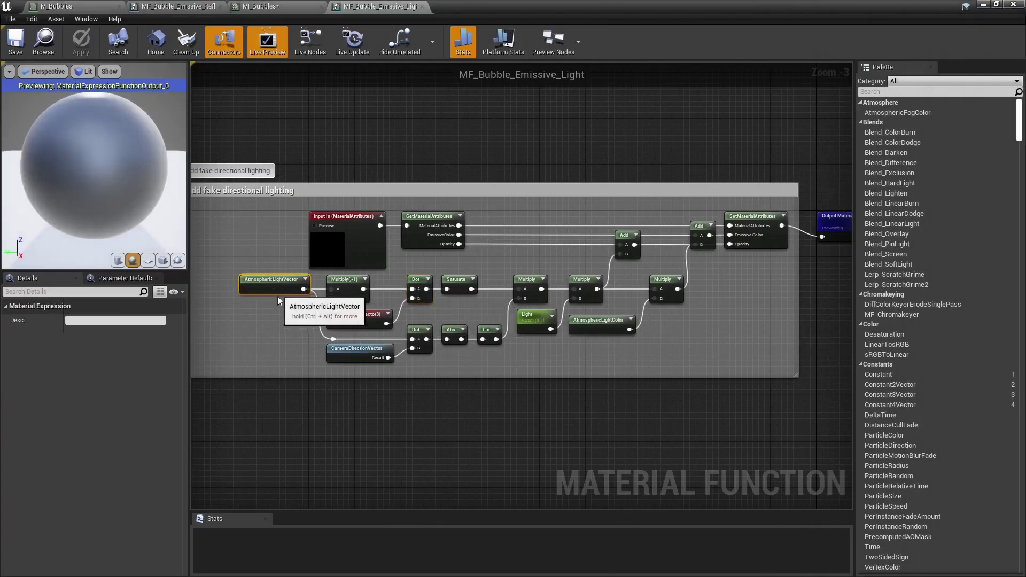
{"action": "left_click", "coordinate": [357, 316]}
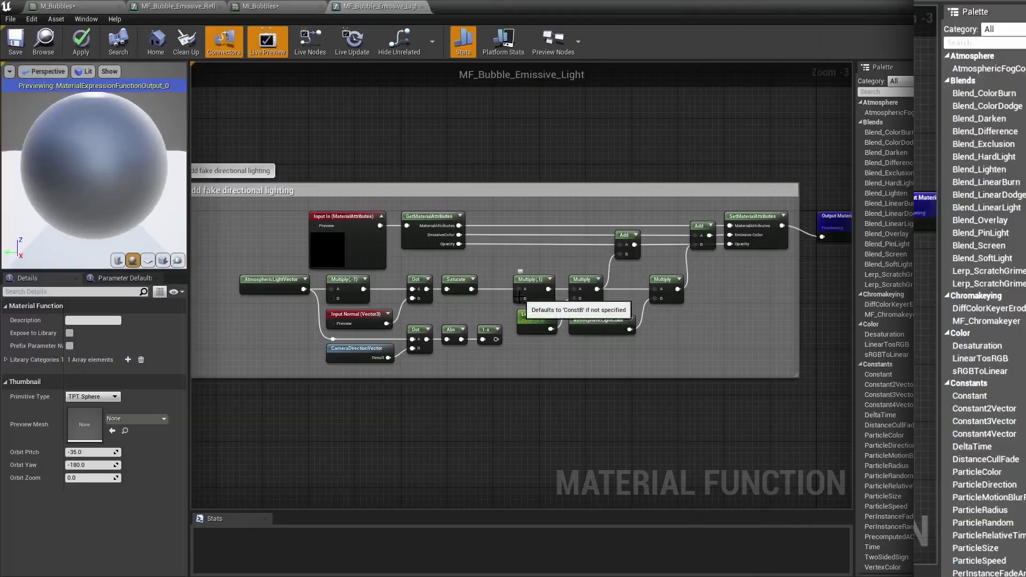
{"action": "left_click_drag", "start_coordinate": [495, 342], "coordinate": [518, 310]}
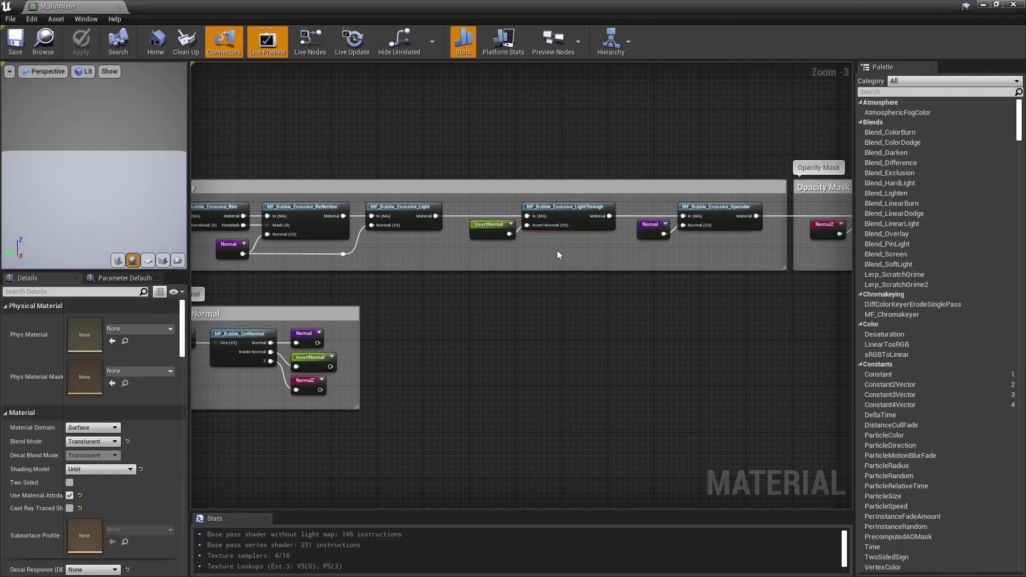
Step: Review MF_Bubble_Emissive_LightThrough, then check the InvertNormal node back in M_Bubbles
{"action": "double_click", "coordinate": [572, 227]}
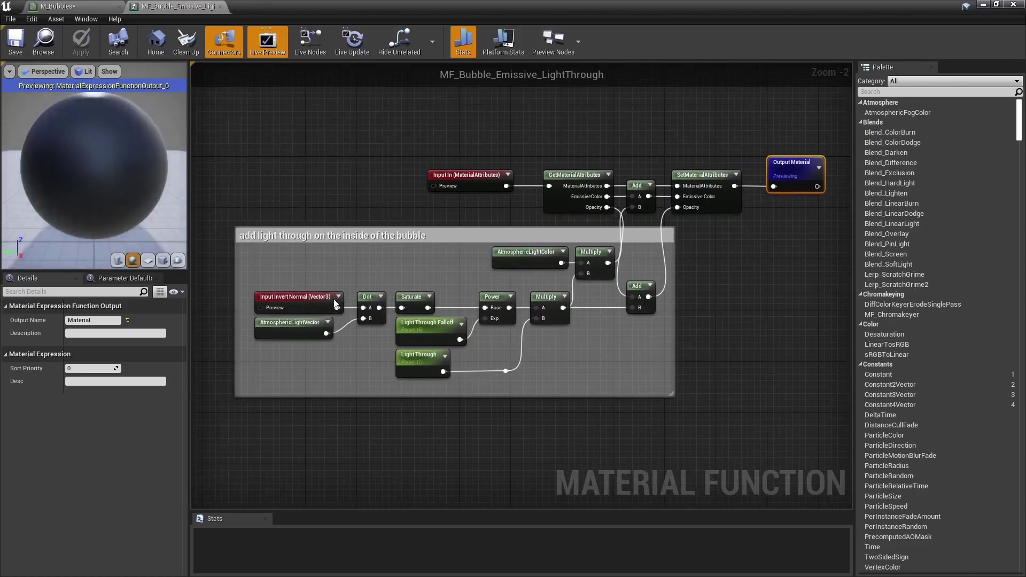
{"action": "left_click", "coordinate": [89, 7]}
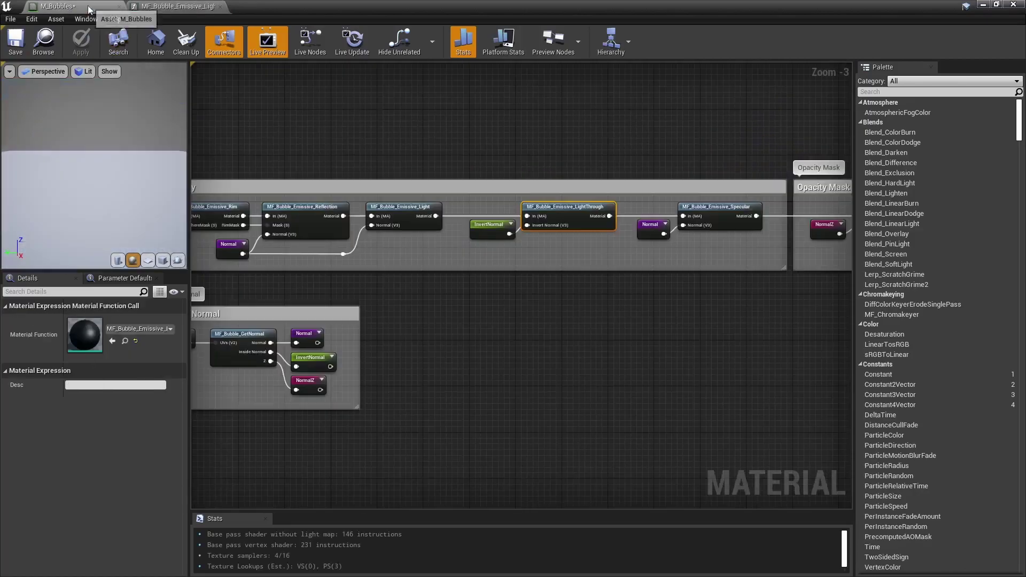
{"action": "left_click", "coordinate": [487, 236]}
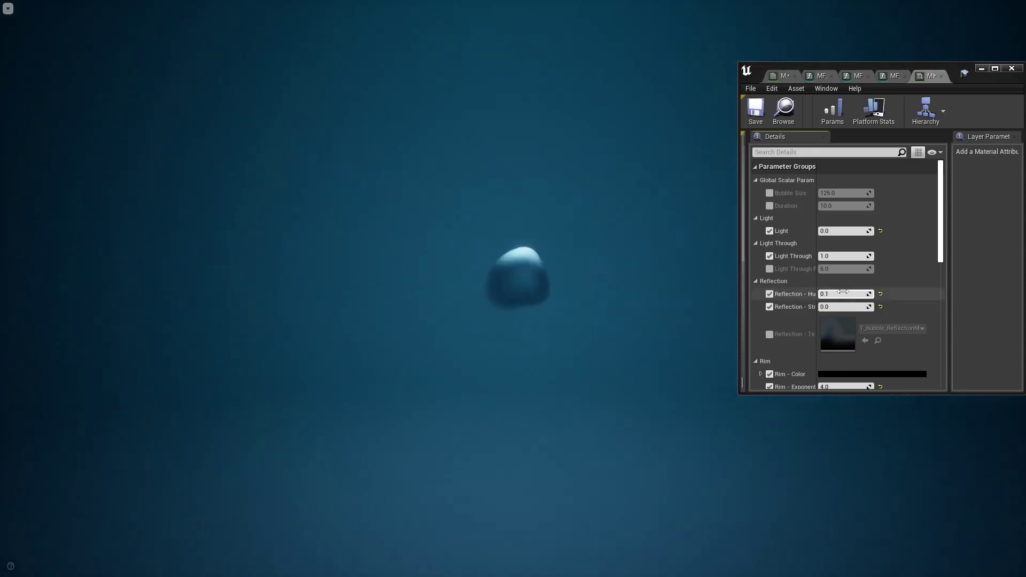
Step: Set the material instance's Light Through value to 0.0
{"action": "left_click", "coordinate": [841, 256]}
{"action": "type", "text": "0.0"}
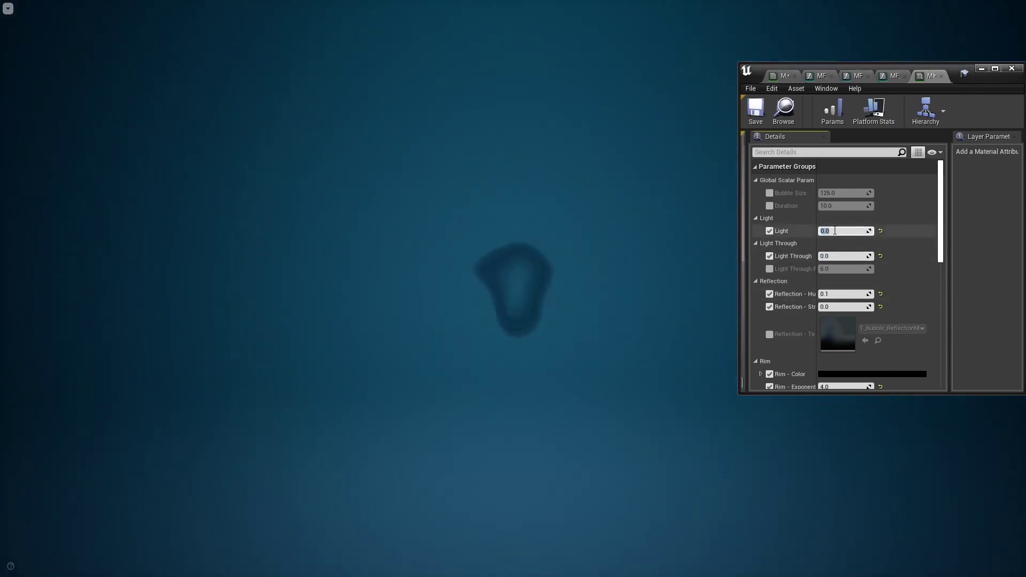
{"action": "key", "text": "Return"}
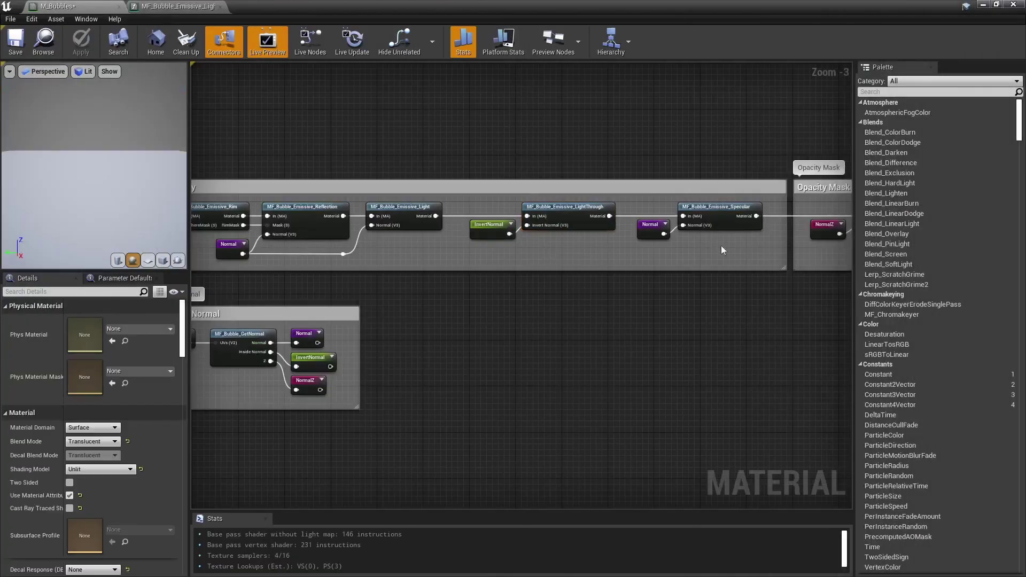
Step: Review MF_Bubble_Emissive_Specular's Input Normal settings and Specular Falloff default value
{"action": "left_click", "coordinate": [728, 215]}
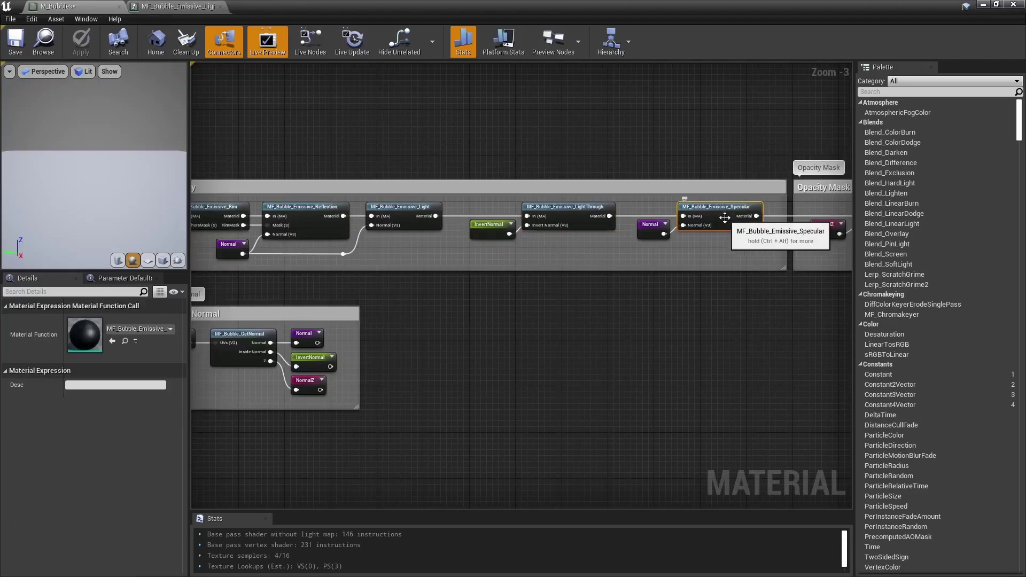
{"action": "double_click", "coordinate": [716, 211]}
{"action": "scroll", "coordinate": [732, 284], "scroll_direction": "up", "scroll_amount": 3}
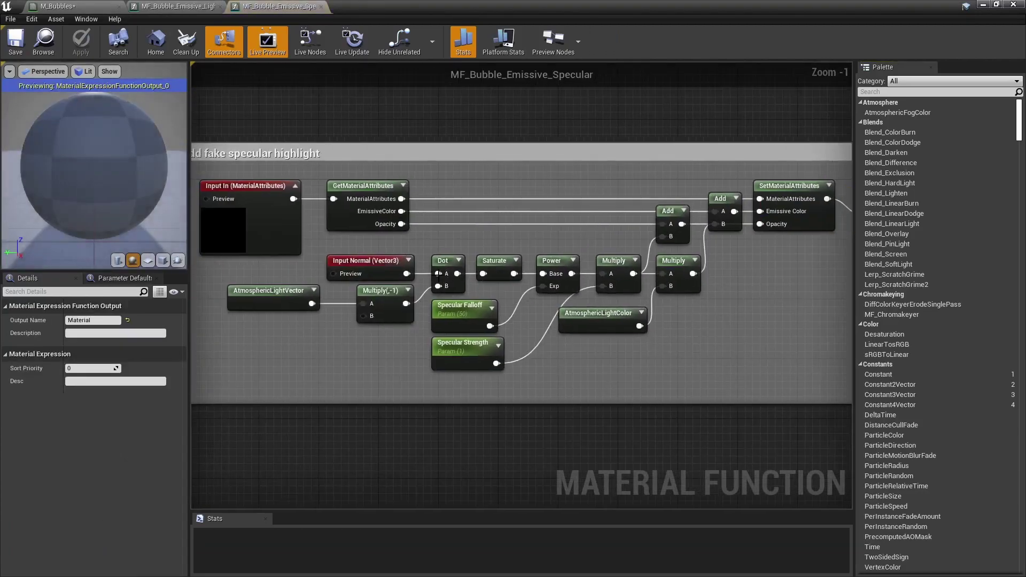
{"action": "left_click", "coordinate": [383, 265]}
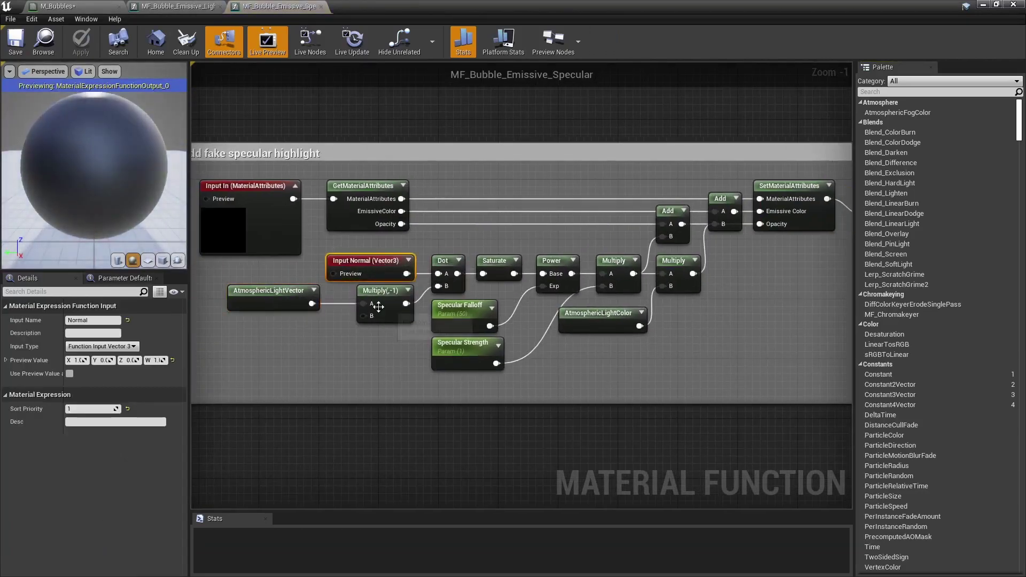
{"action": "right_click_drag", "start_coordinate": [396, 344], "coordinate": [359, 335]}
{"action": "left_click", "coordinate": [440, 310]}
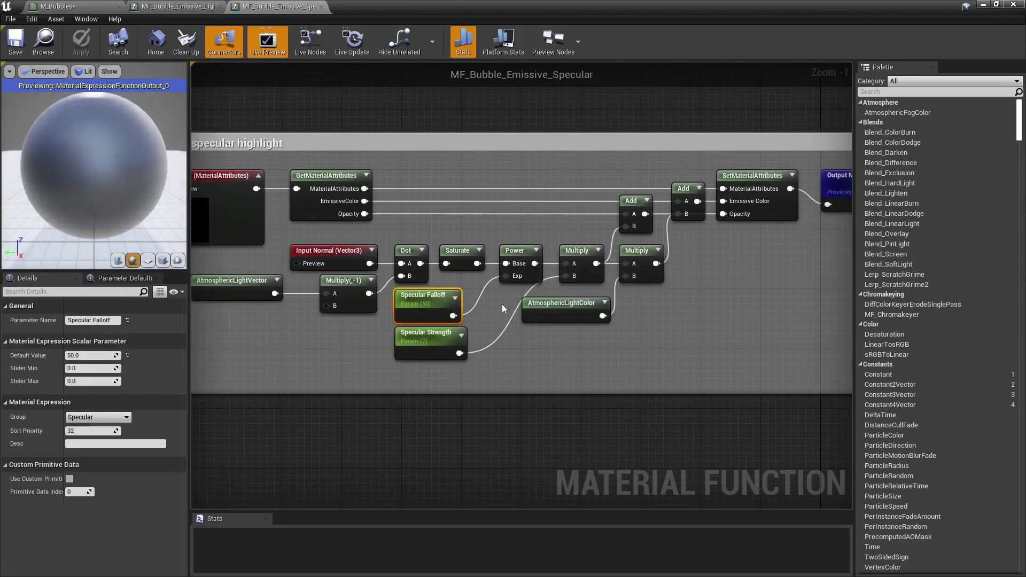
{"action": "right_click_drag", "start_coordinate": [501, 303], "coordinate": [469, 305]}
Step: Back in M_Bubbles, open the MF_Bubble_Opacity function graph
{"action": "left_click", "coordinate": [87, 7]}
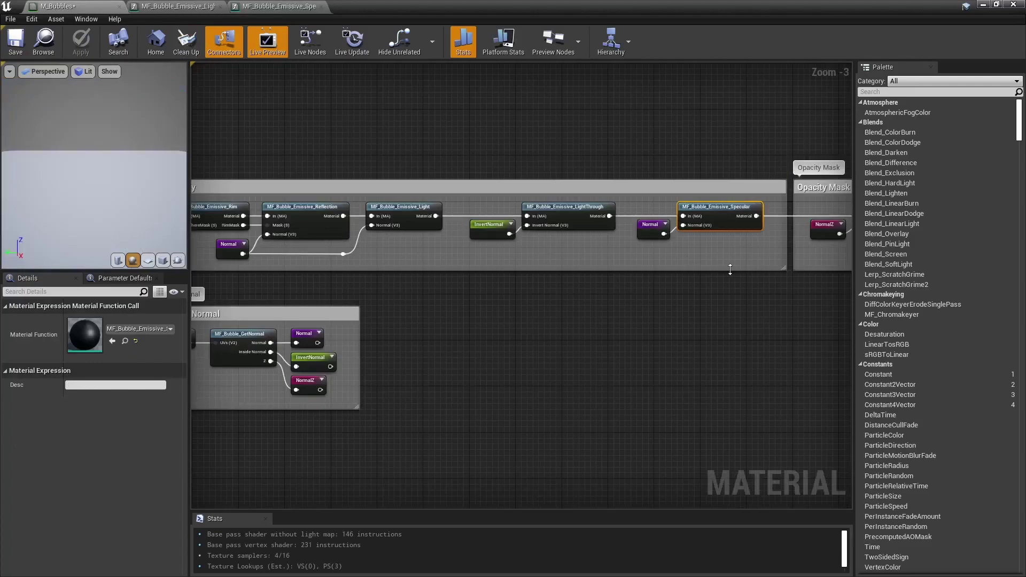
{"action": "right_click_drag", "start_coordinate": [729, 267], "coordinate": [581, 257]}
{"action": "double_click", "coordinate": [666, 221]}
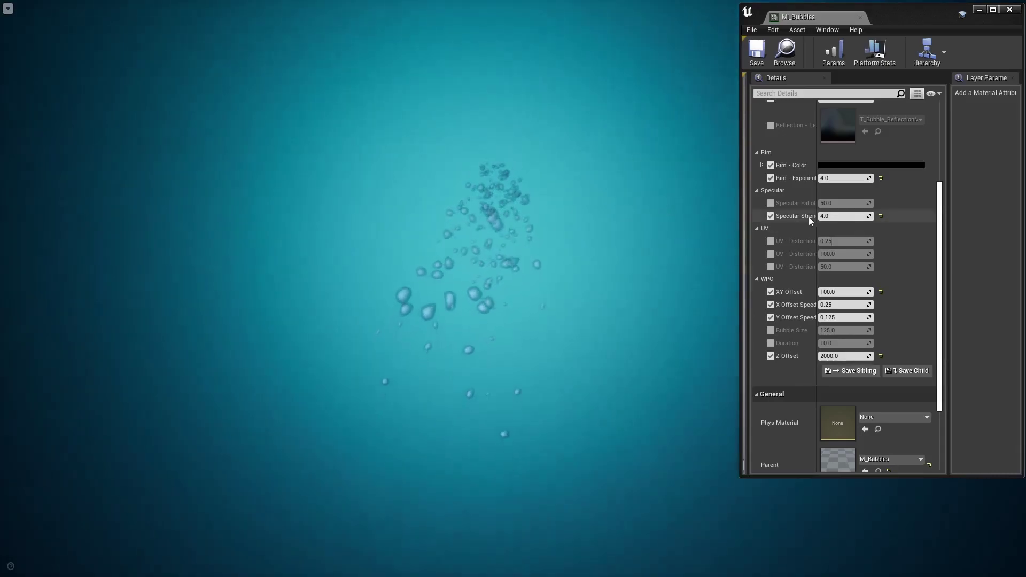
Step: Finish setting Light Through to 1.0 and enter 50.0 for Specular Strength
{"action": "scroll", "coordinate": [842, 192], "scroll_direction": "up", "scroll_amount": 4}
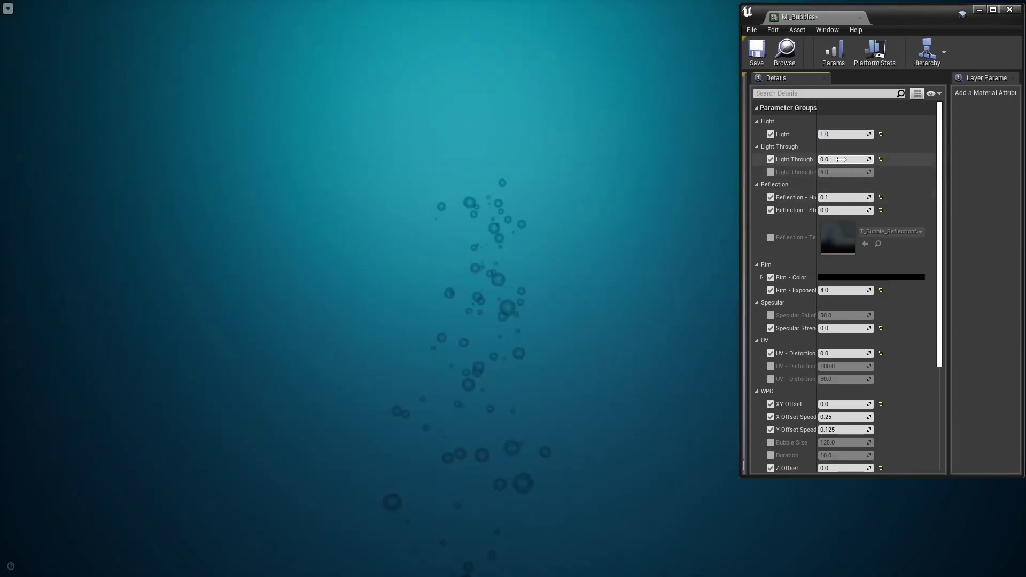
{"action": "left_click", "coordinate": [670, 255]}
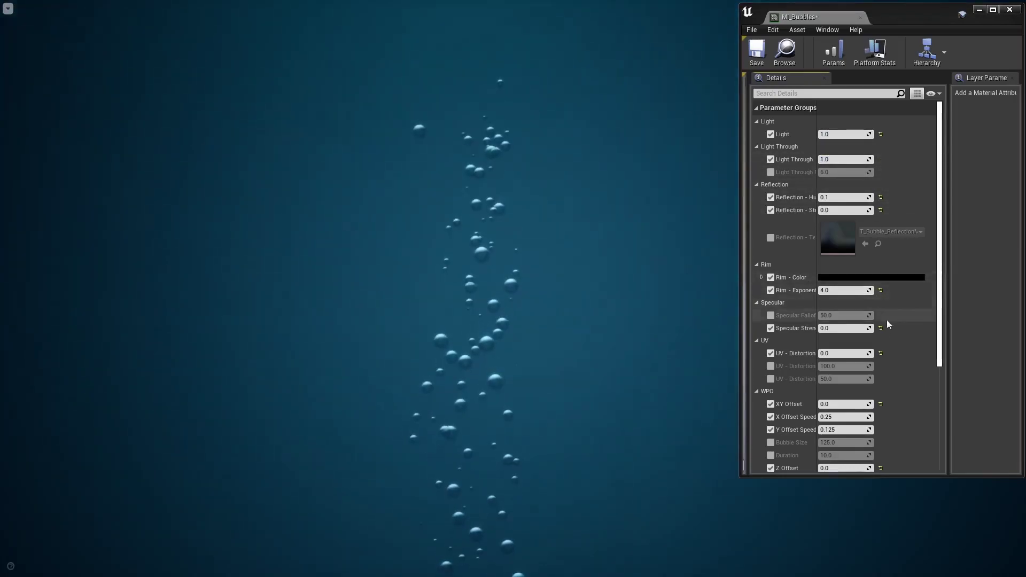
{"action": "left_click", "coordinate": [844, 328]}
{"action": "key", "text": "Return"}
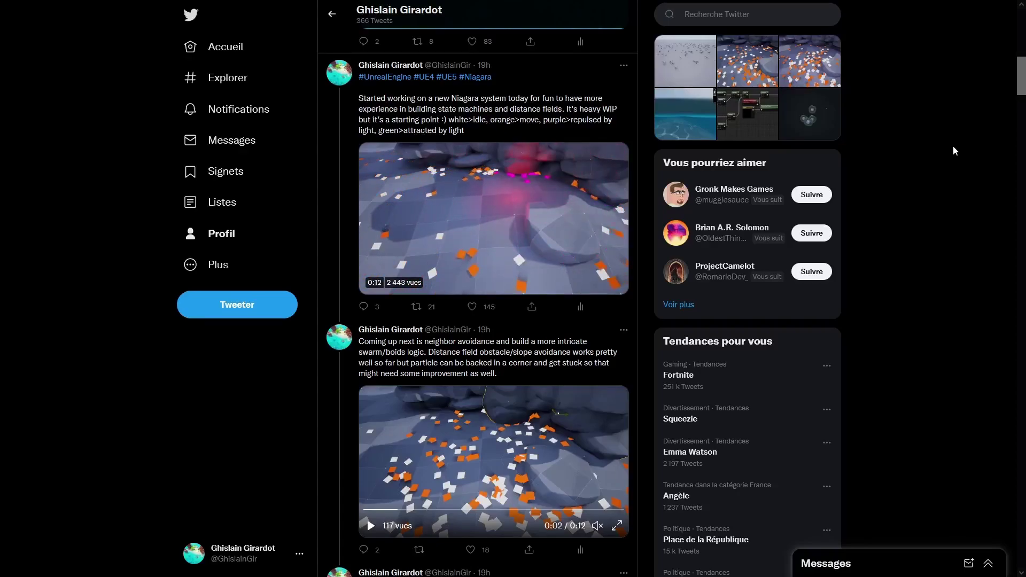
Step: Scroll the profile timeline past the bird-swarm video to the Gerstner-wave waterline tweet
{"action": "scroll", "coordinate": [953, 145], "scroll_direction": "down", "scroll_amount": 4}
{"action": "scroll", "coordinate": [953, 151], "scroll_direction": "down", "scroll_amount": 3}
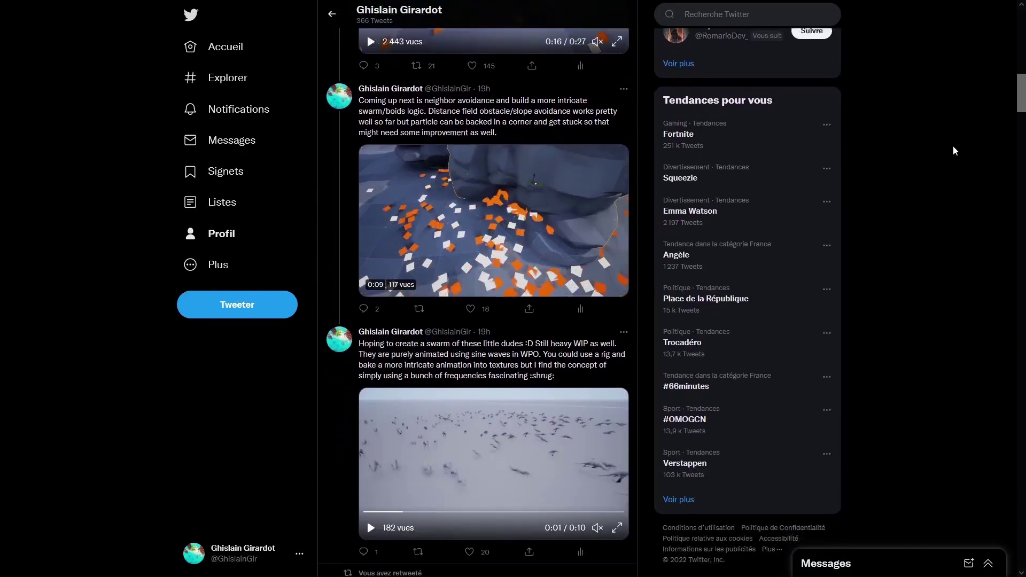
{"action": "mouse_move", "coordinate": [501, 348]}
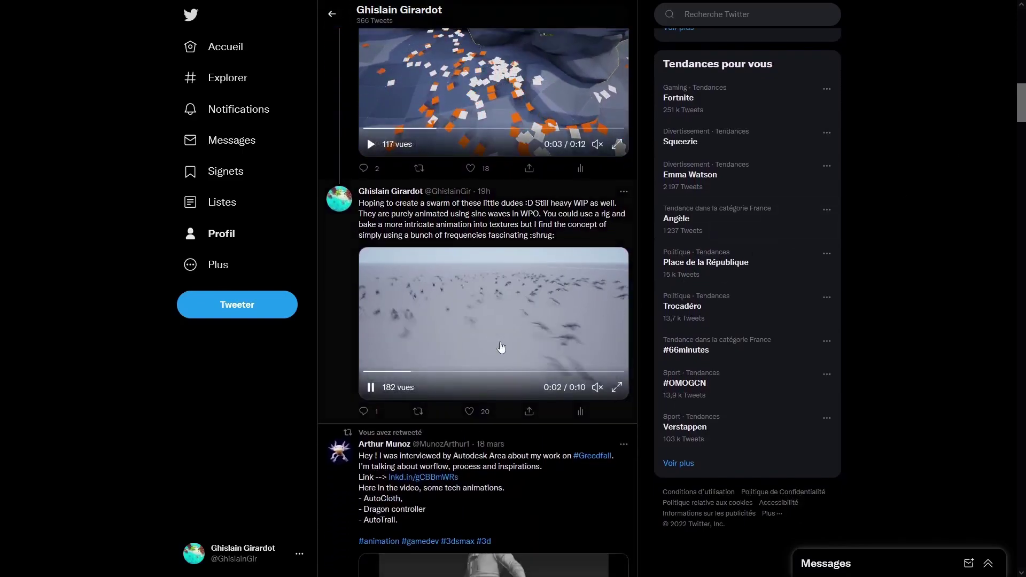
{"action": "scroll", "coordinate": [502, 346], "scroll_direction": "down", "scroll_amount": 13}
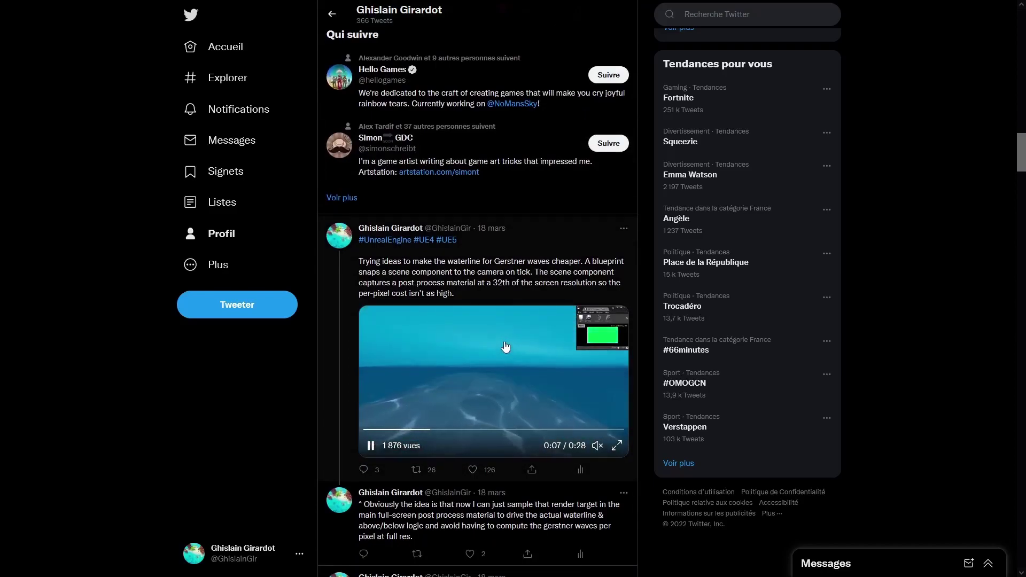
{"action": "scroll", "coordinate": [505, 346], "scroll_direction": "down", "scroll_amount": 13}
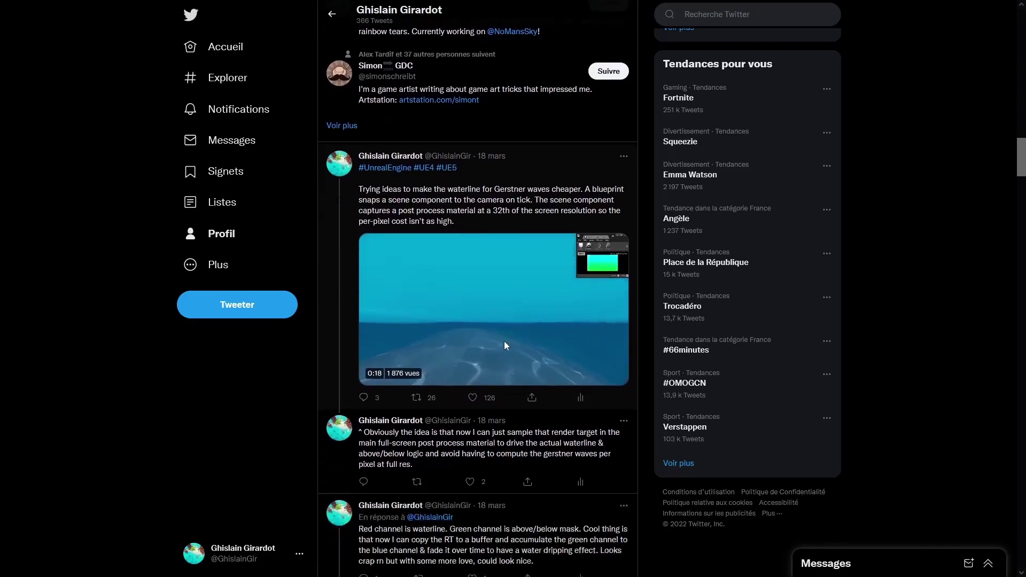